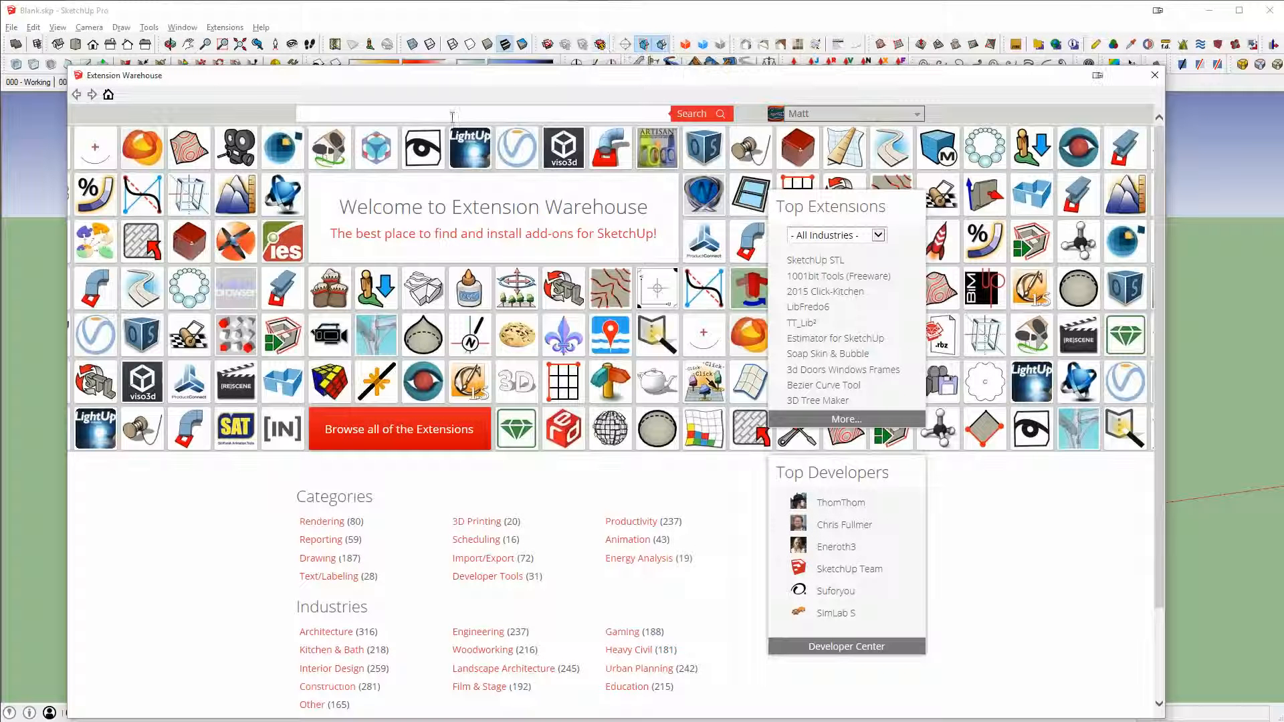
# - Search the Extension Warehouse for "cleanup", view the CleanUp³ extension page, and close the warehouse
pyautogui.write('clean')
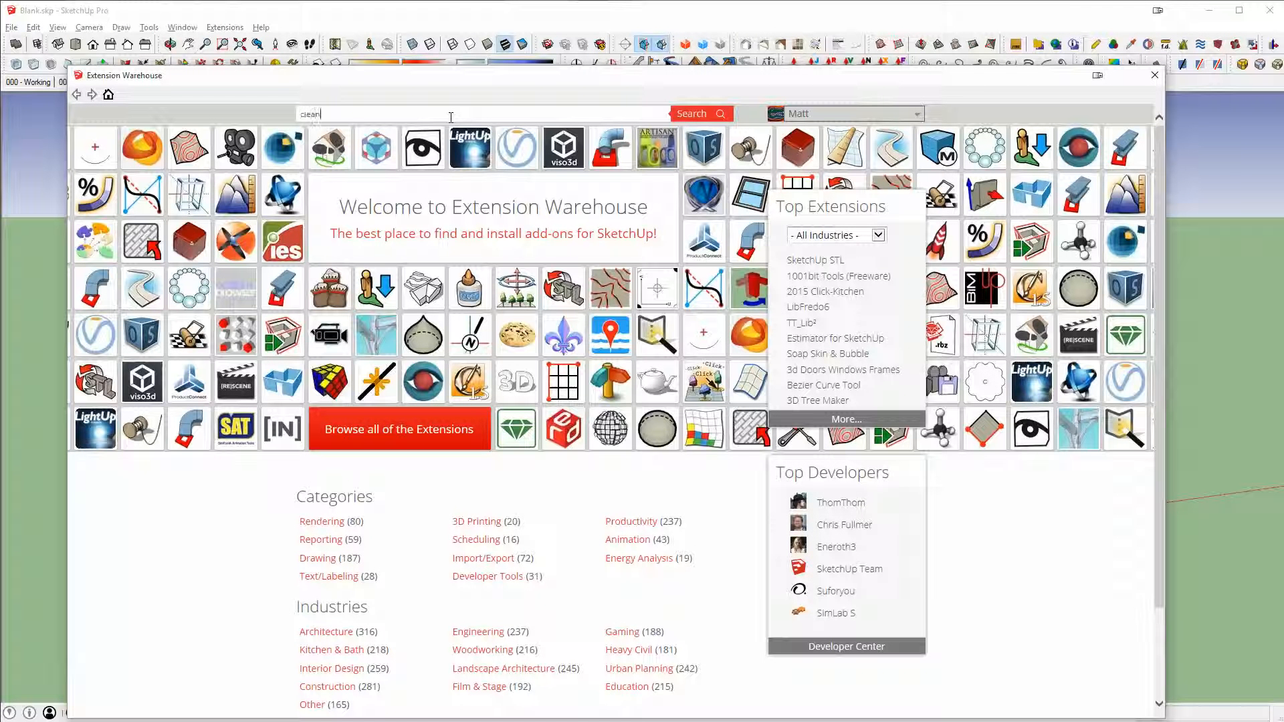
pyautogui.write('up')
pyautogui.press('Return')
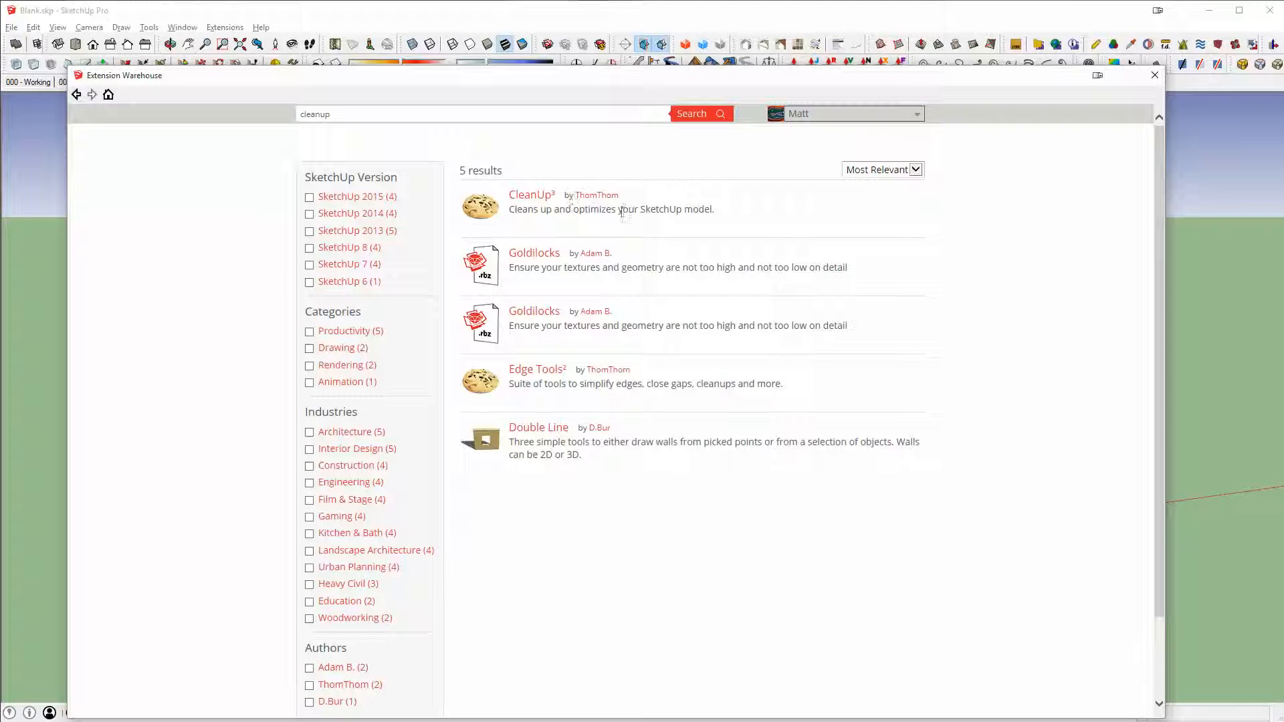
pyautogui.click(528, 199)
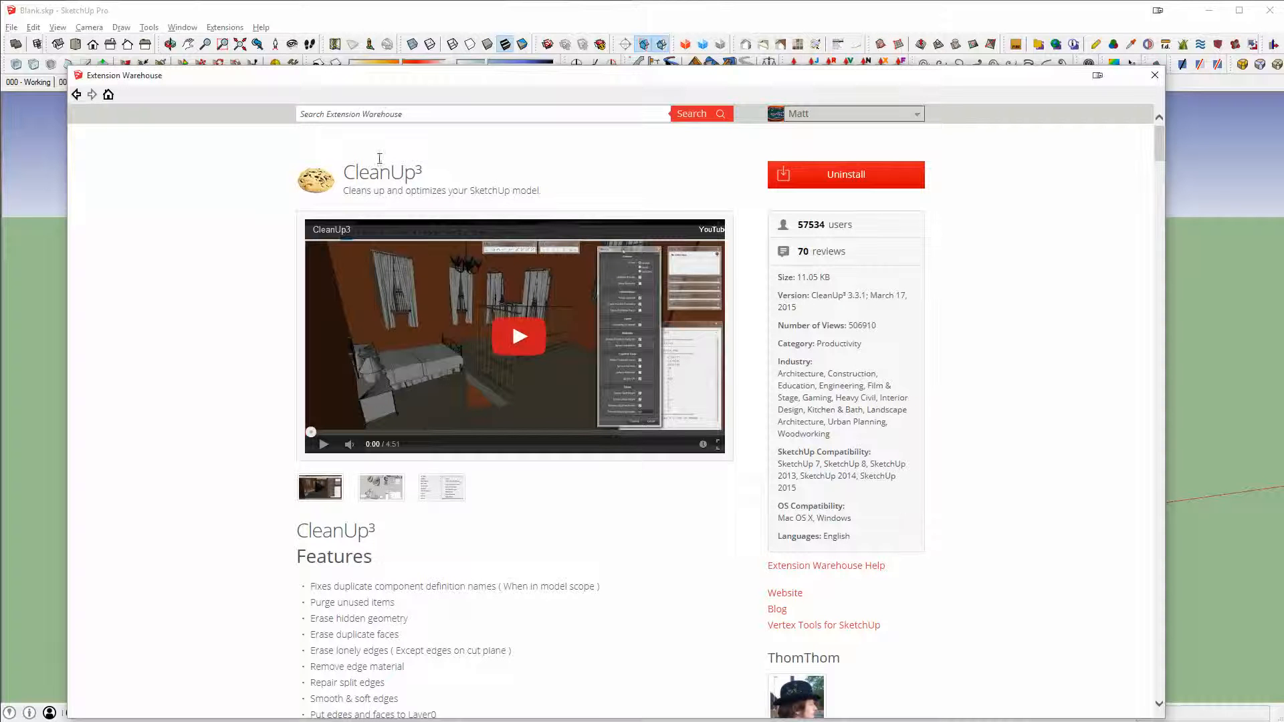
pyautogui.click(1157, 72)
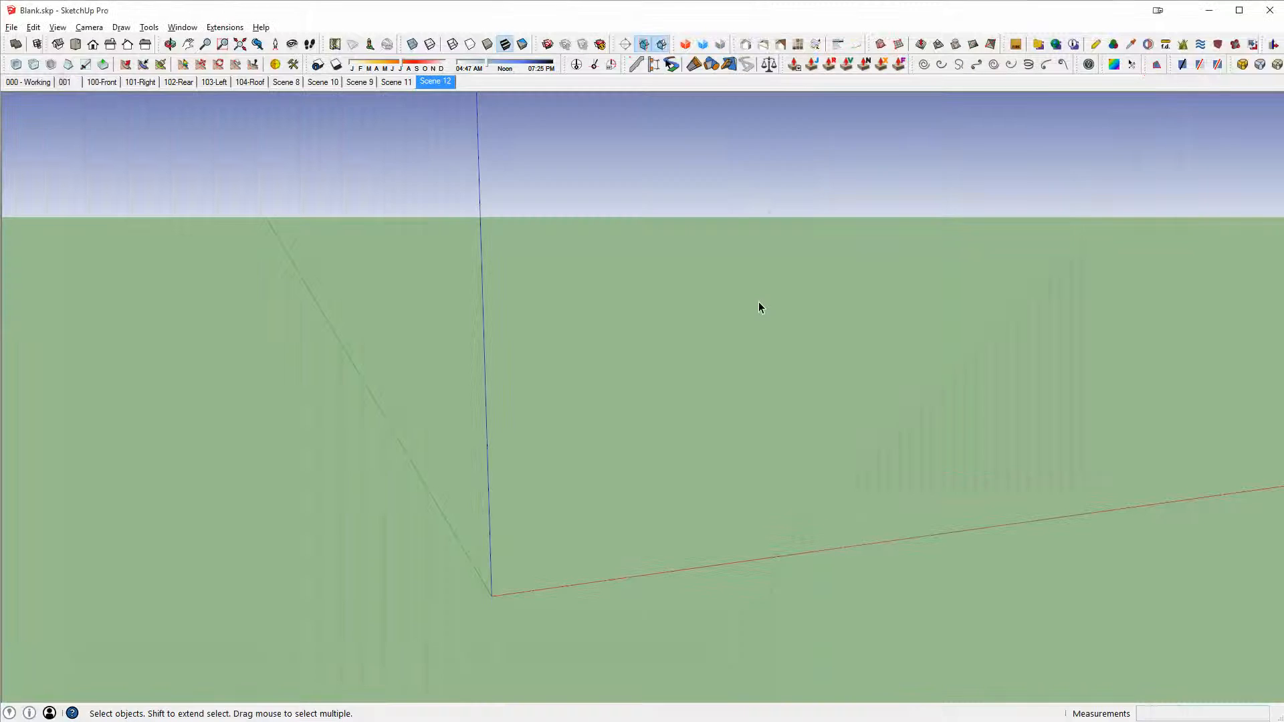
# - Look through the commands offered by the CleanUp³ extension
pyautogui.click(224, 28)
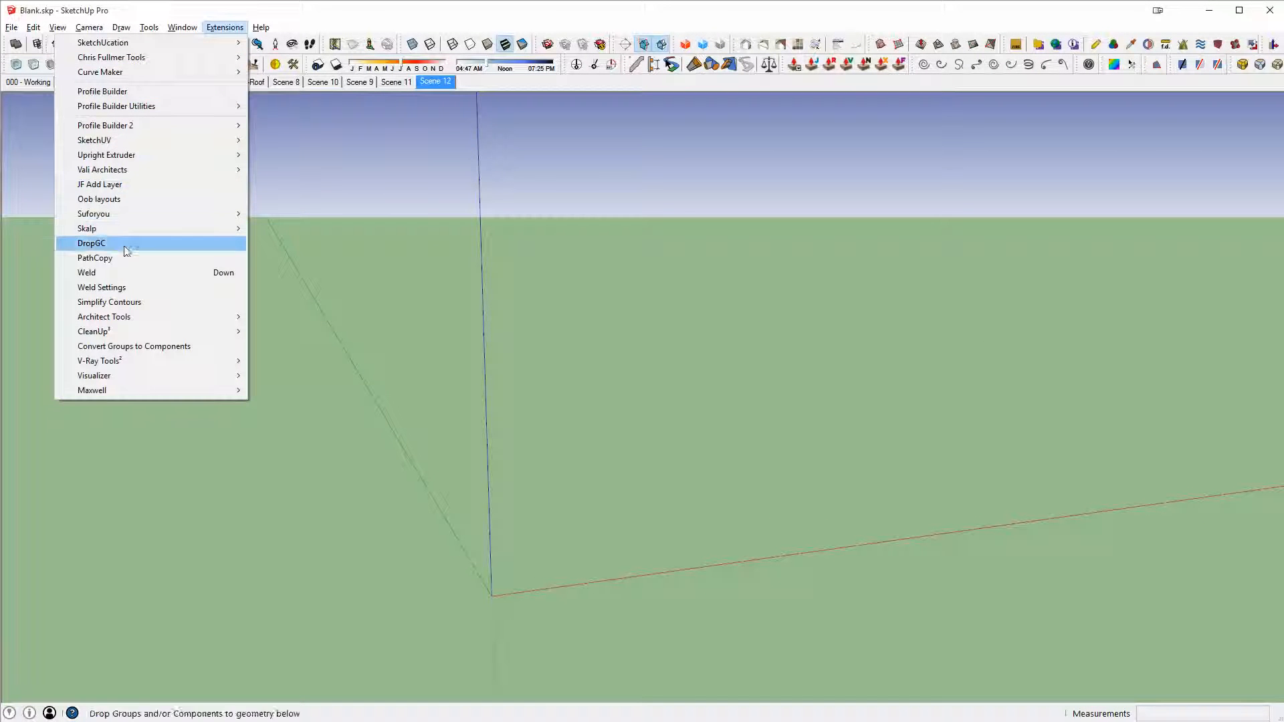
pyautogui.moveTo(119, 333)
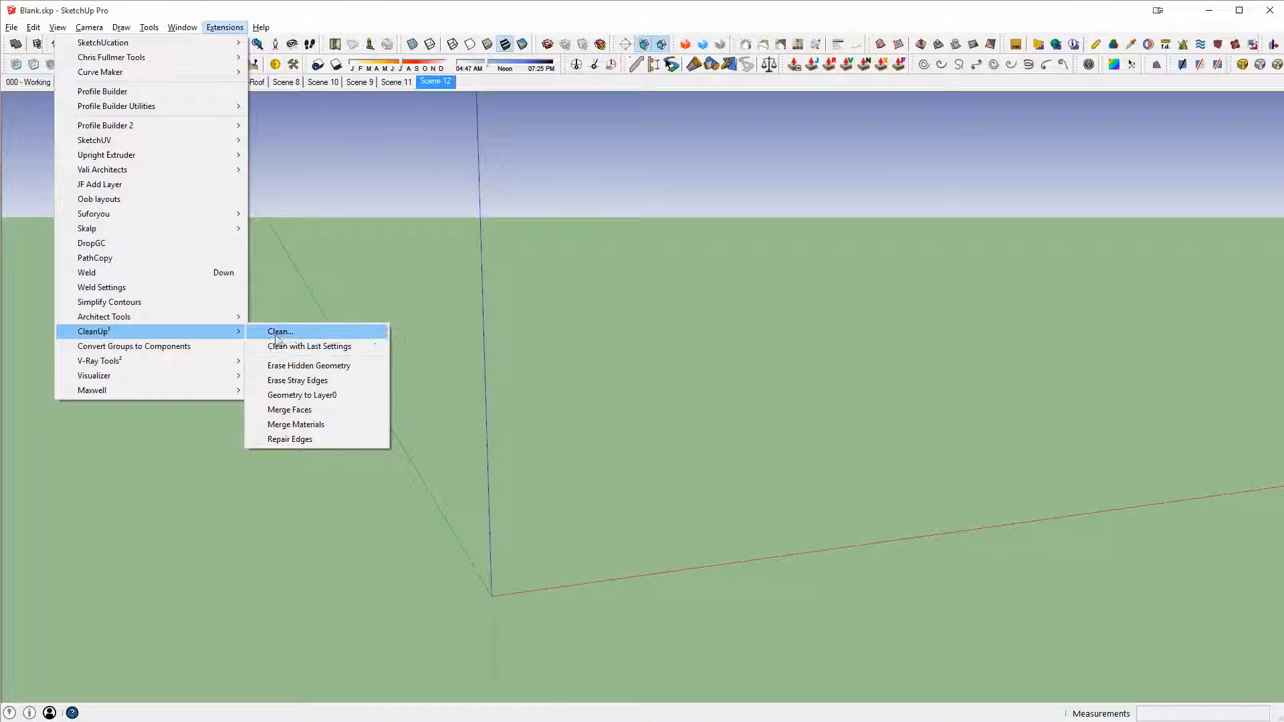
pyautogui.click(352, 345)
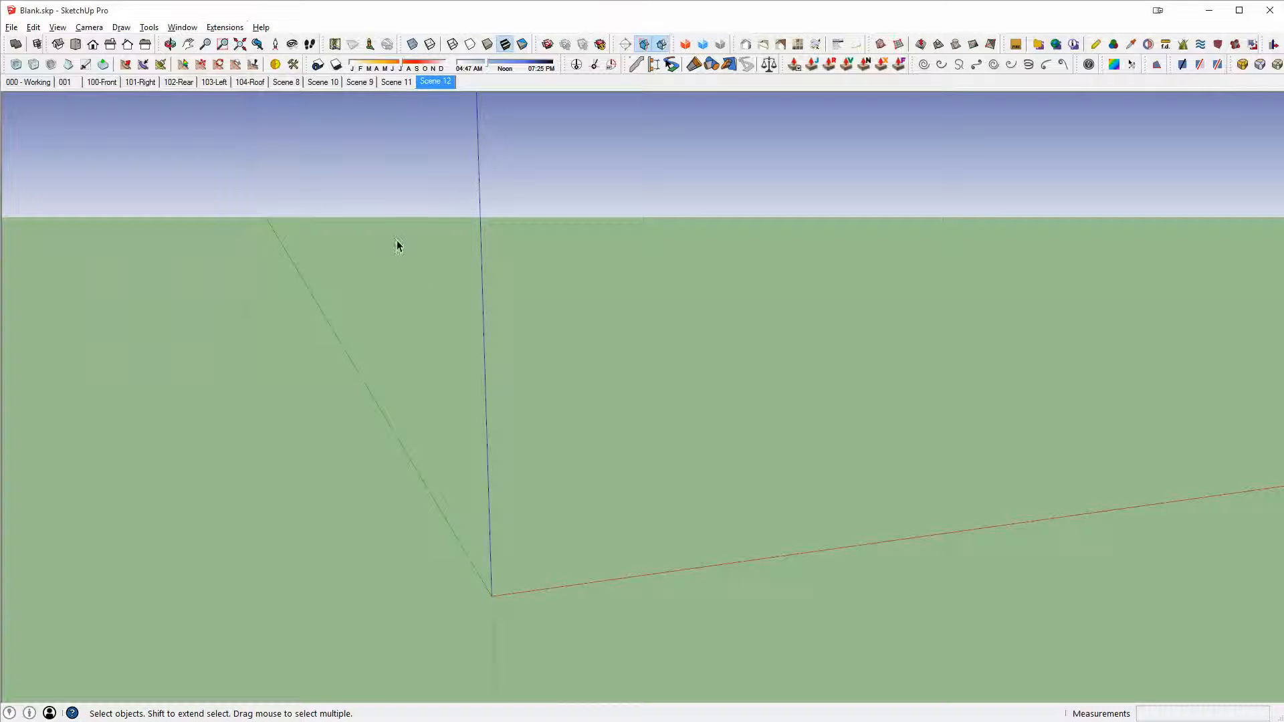
pyautogui.moveTo(431, 292); pyautogui.dragTo(434, 296, button='middle')
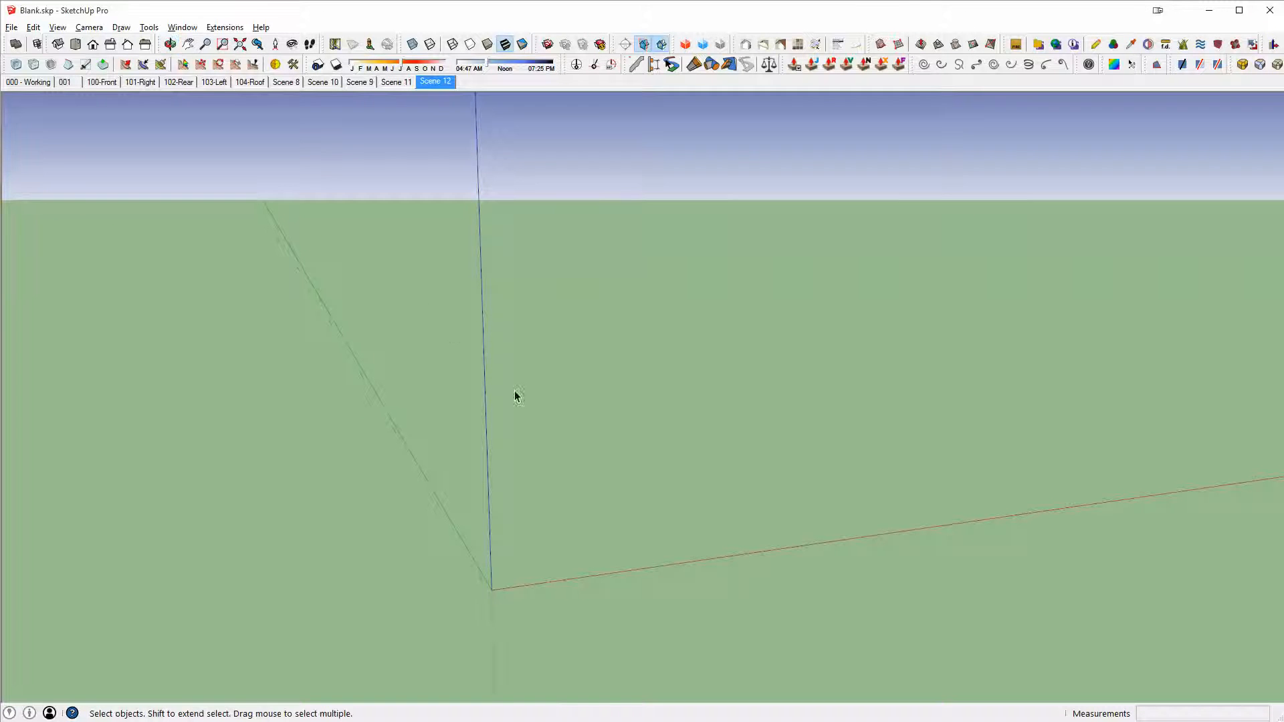
pyautogui.click(225, 28)
pyautogui.moveTo(182, 28)
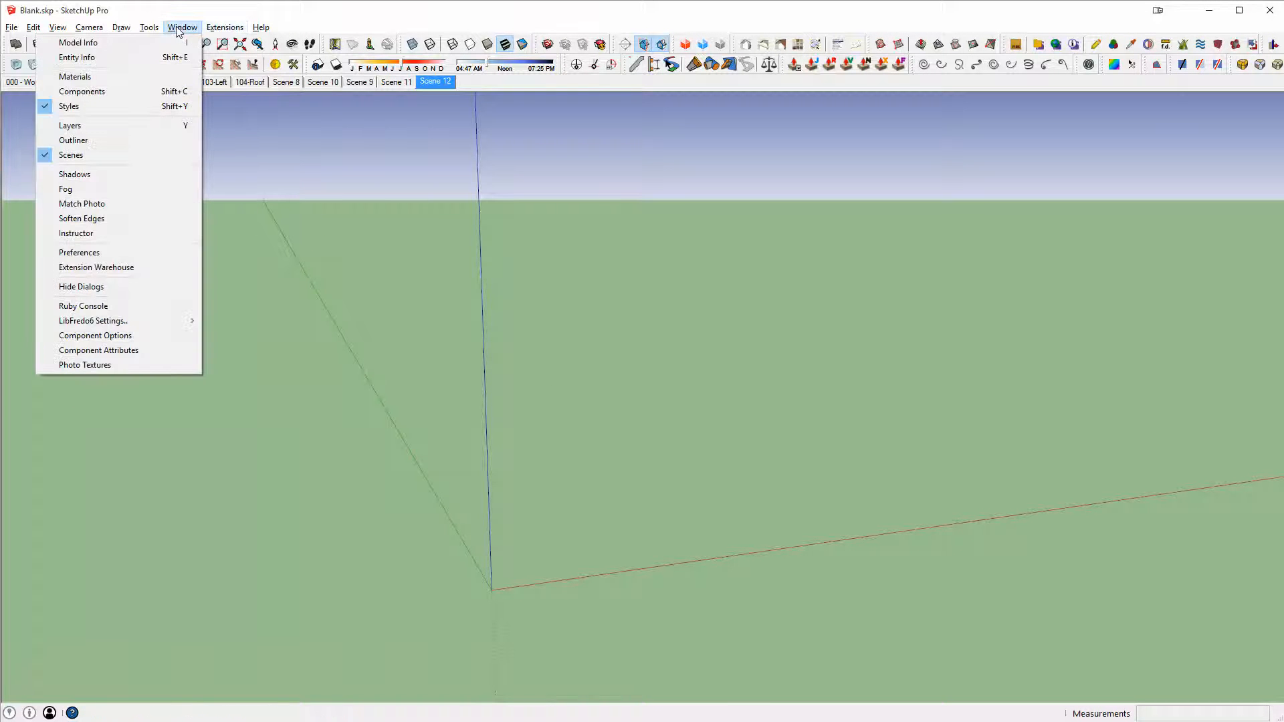
pyautogui.click(134, 42)
pyautogui.moveTo(117, 115); pyautogui.dragTo(241, 145)
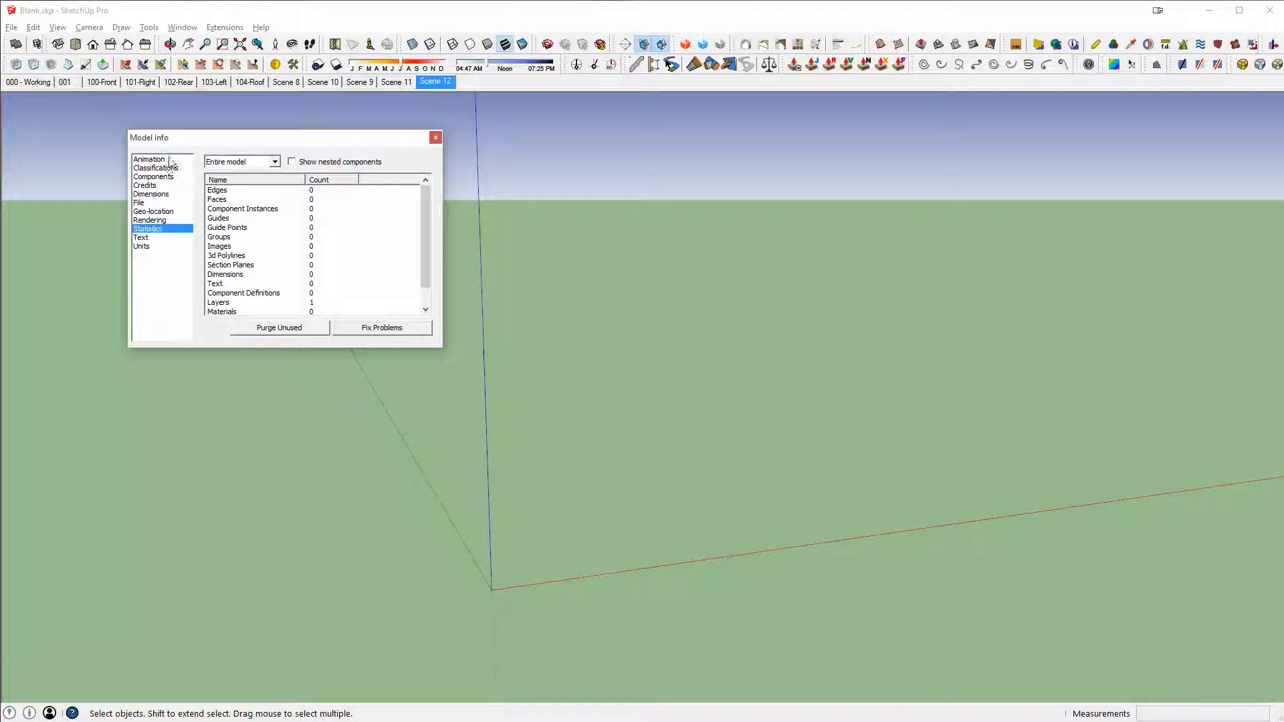
pyautogui.click(436, 137)
# - Filter the shortcut preferences by "clean", check the shortcut assigned to Clean with Last Settings, and leave the preferences without changes
pyautogui.click(227, 30)
pyautogui.moveTo(181, 32)
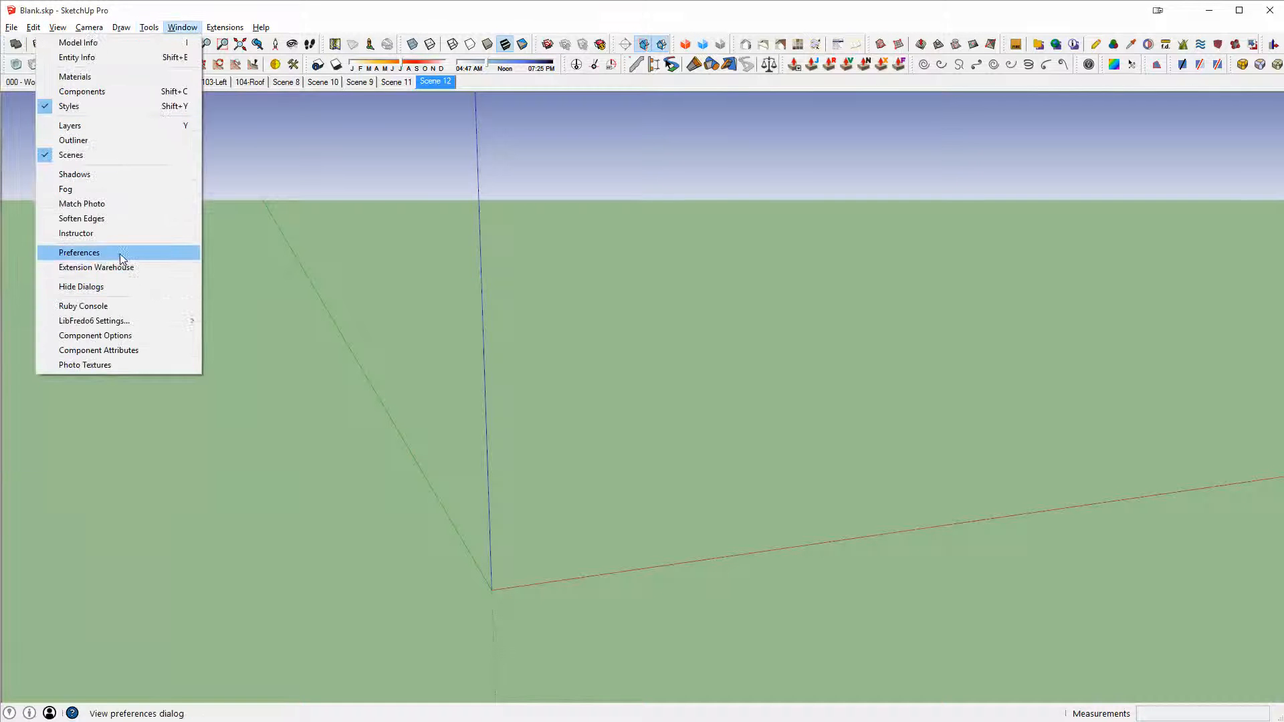
pyautogui.click(122, 258)
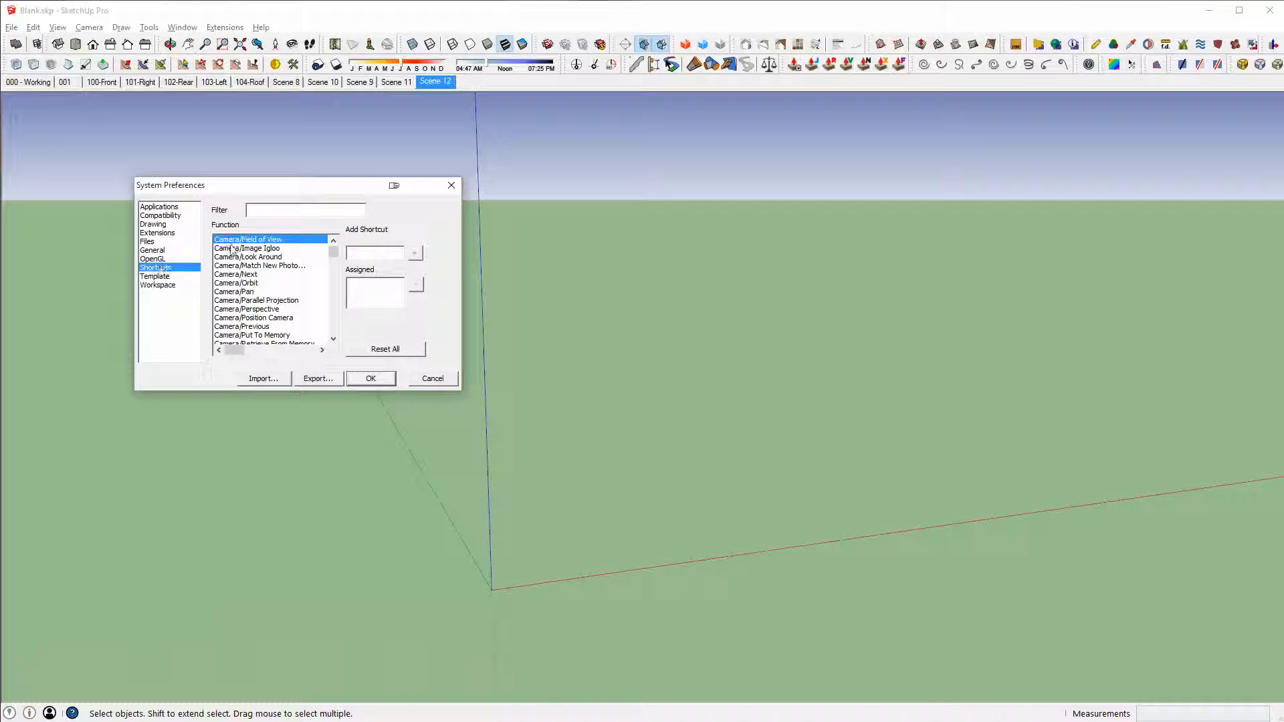
pyautogui.click(264, 210)
pyautogui.write('clean')
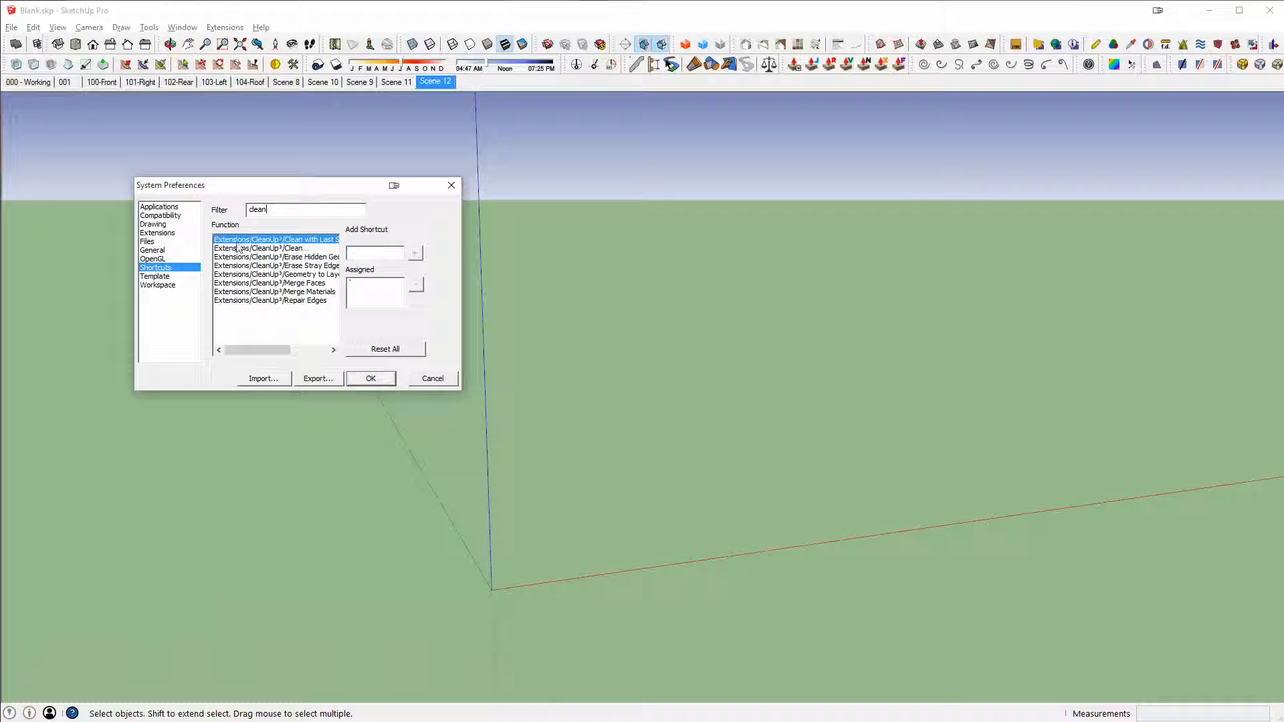
pyautogui.click(363, 283)
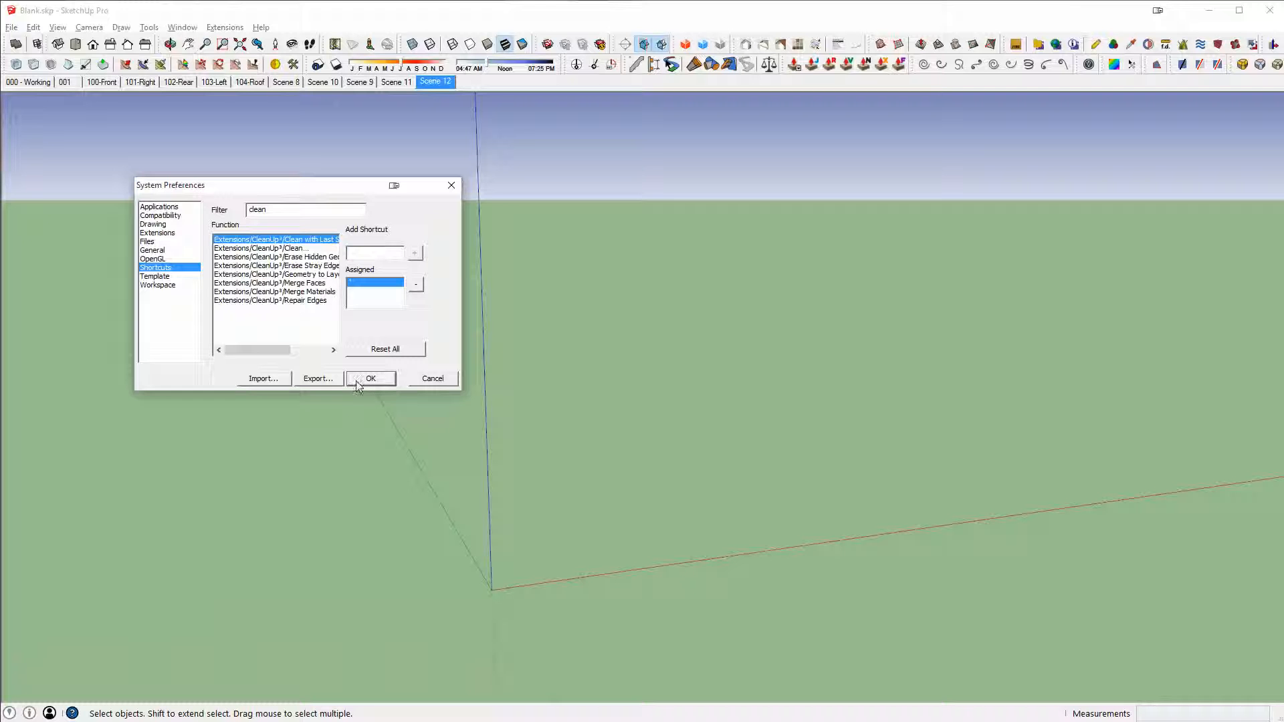
pyautogui.click(431, 379)
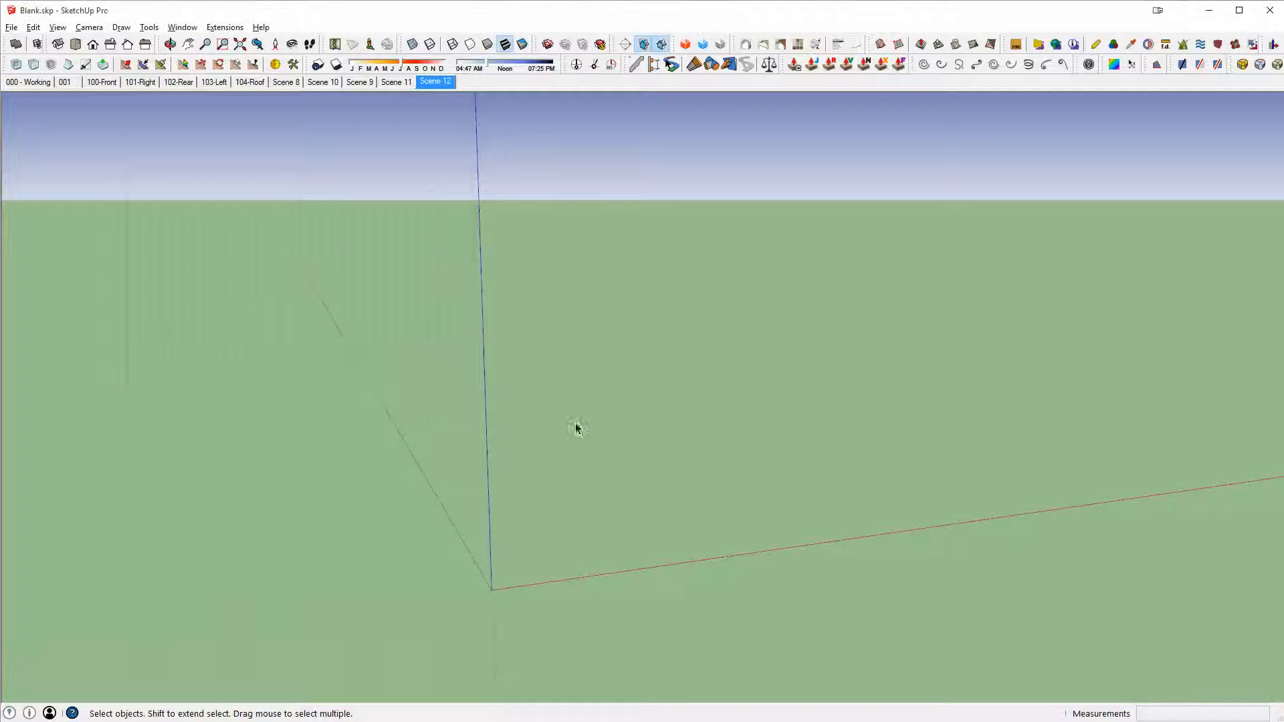
# - Draw a rectangle on the ground plane from the origin, with a diagonal of about 140'
pyautogui.moveTo(576, 428); pyautogui.dragTo(567, 513, button='middle')
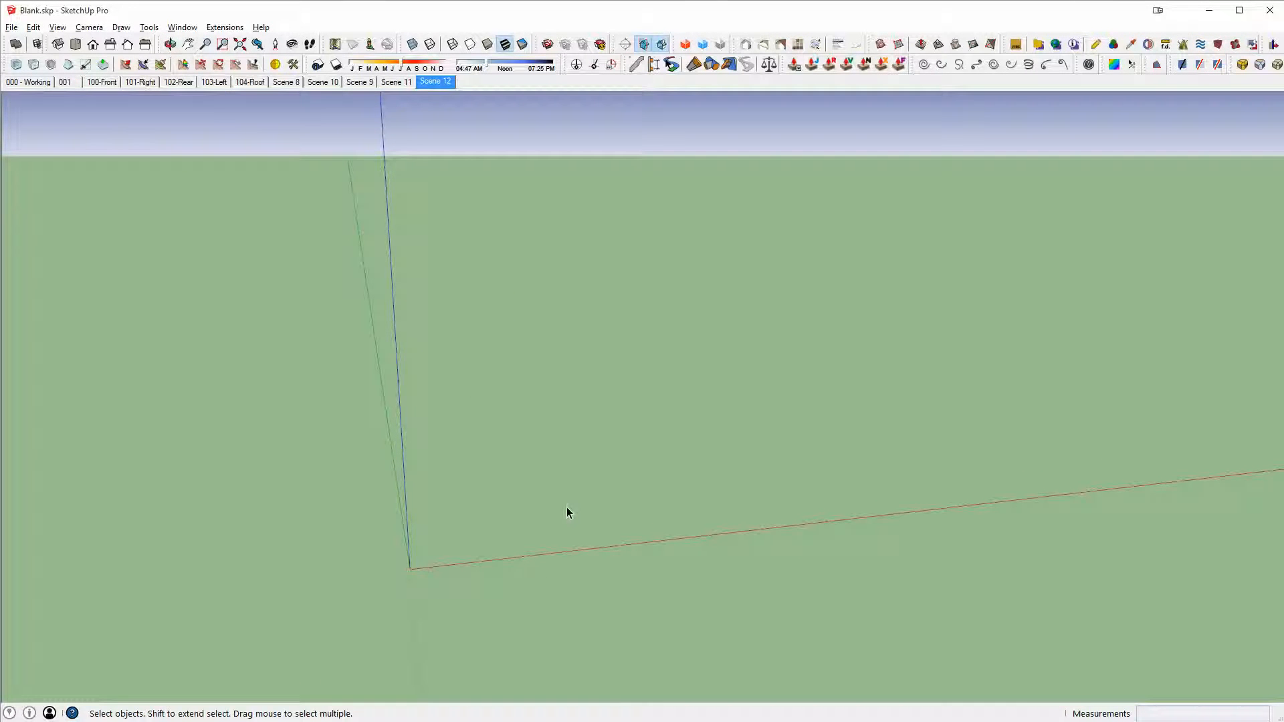
pyautogui.press('r')
pyautogui.click(410, 569)
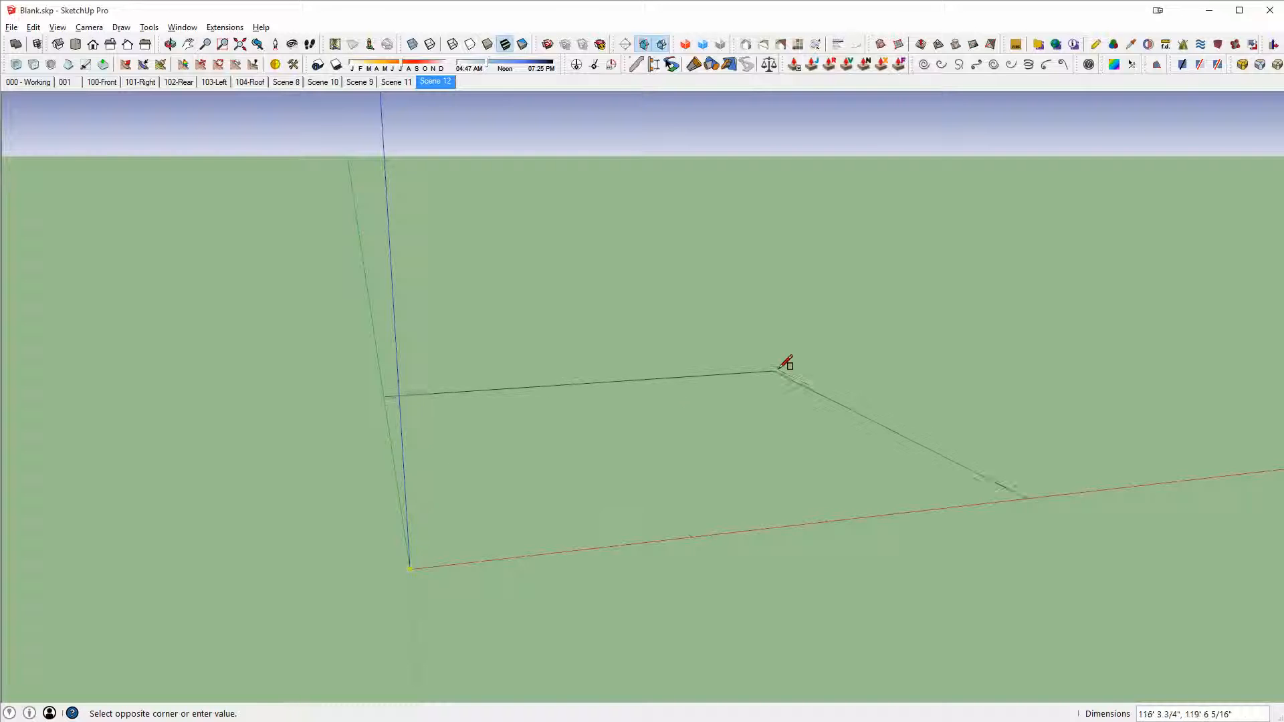
pyautogui.click(739, 393)
pyautogui.moveTo(739, 392); pyautogui.dragTo(697, 576, button='middle')
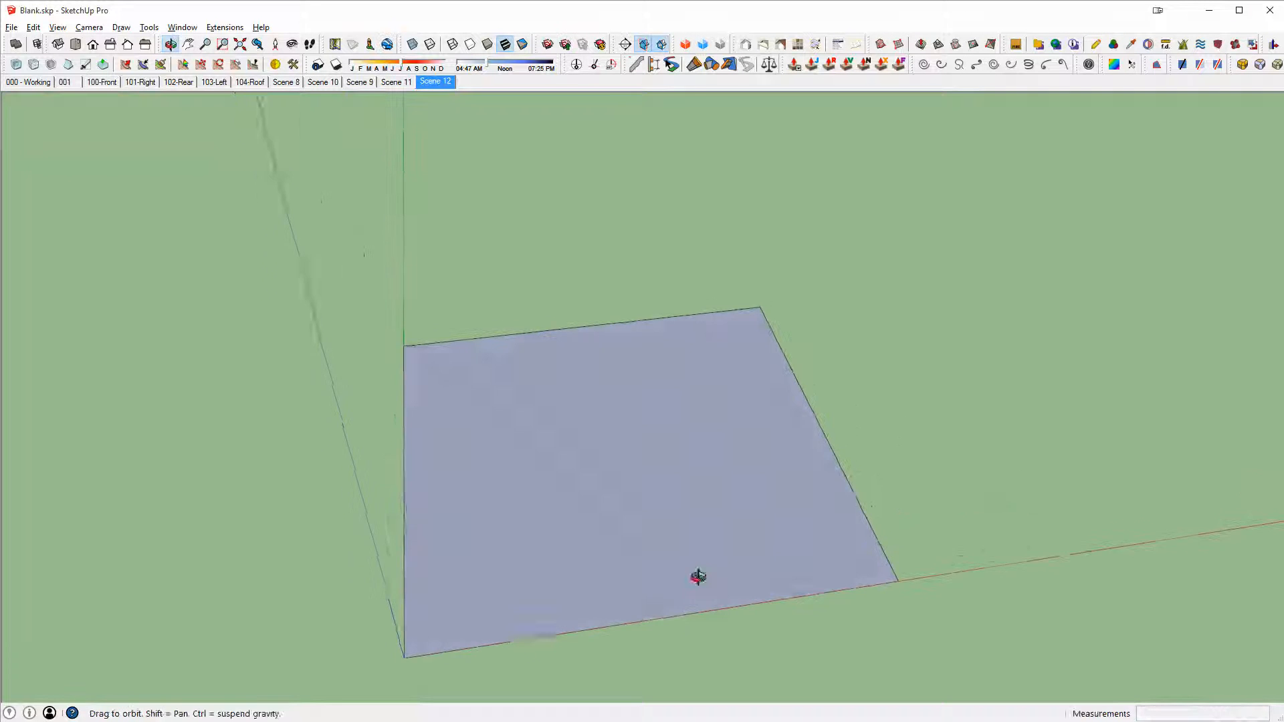
# - Draw a line across the rectangle from the origin to the opposite corner, splitting the face into two triangles
pyautogui.press('space')
pyautogui.click(608, 459)
pyautogui.press('l')
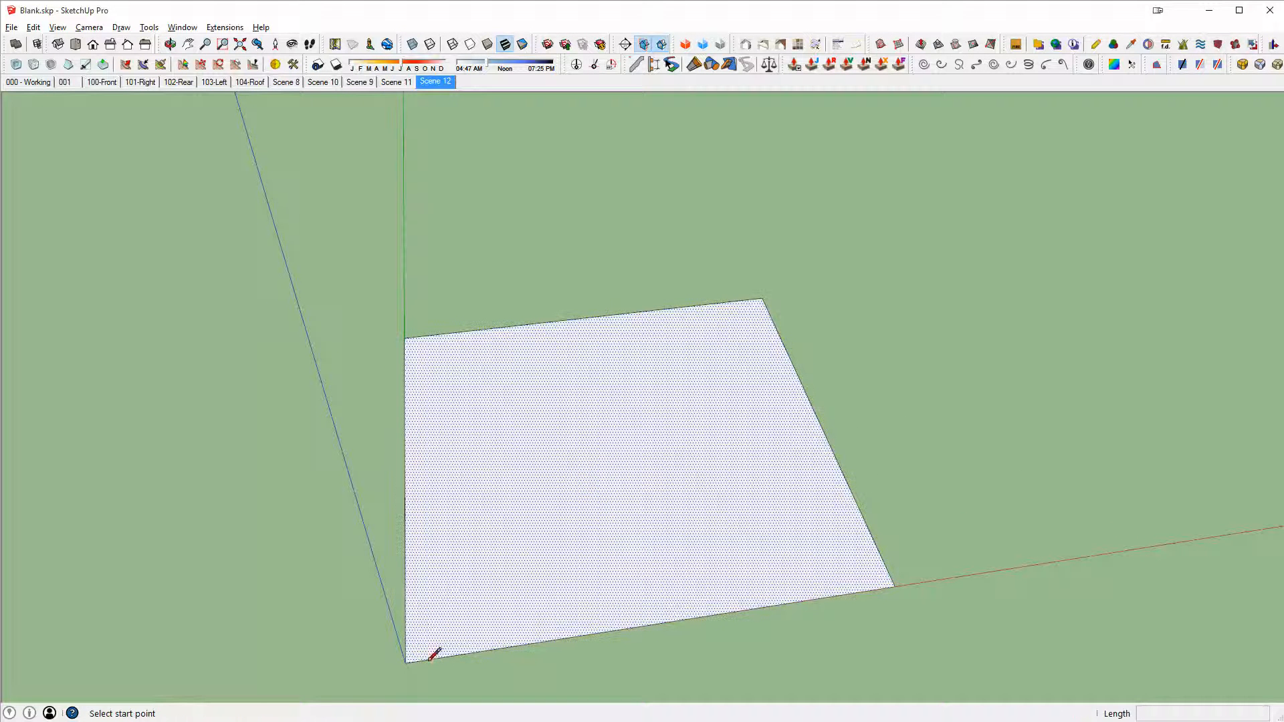
pyautogui.click(406, 662)
pyautogui.click(763, 299)
pyautogui.press('space')
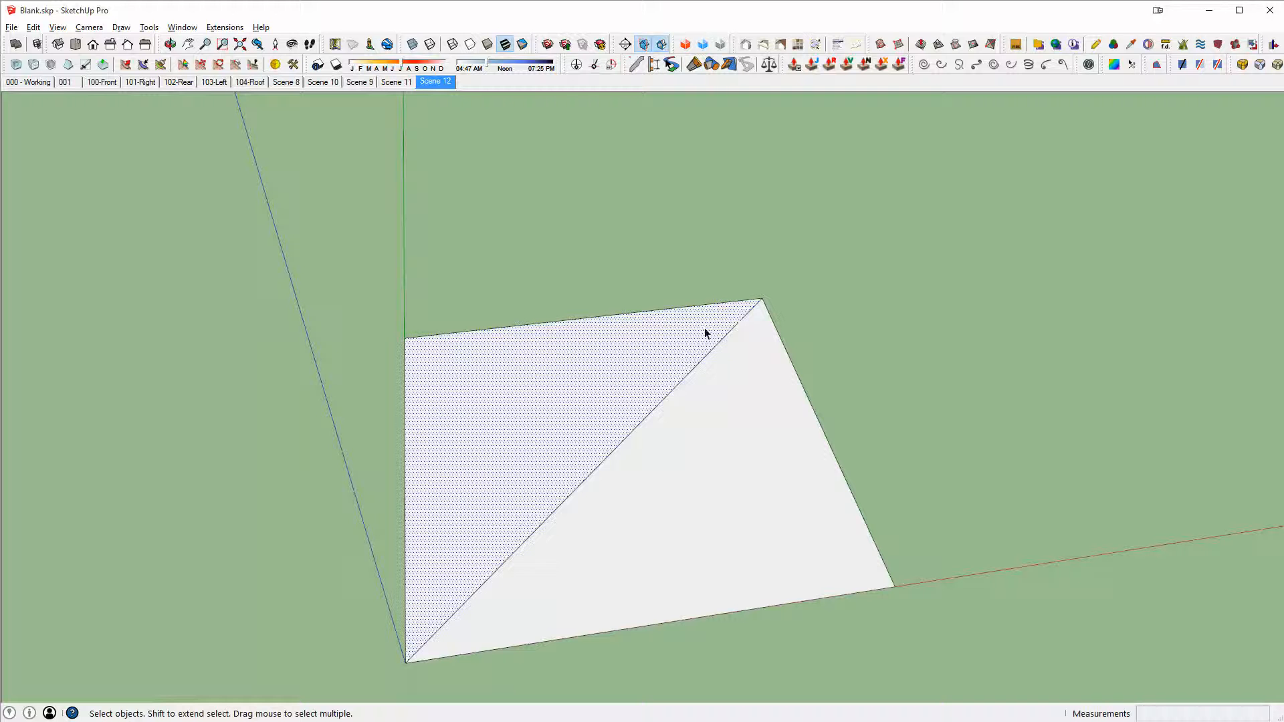
# - Examine how the diagonal divides the rectangle by selecting the edge, the triangular faces and the whole shape
pyautogui.click(710, 372)
pyautogui.click(661, 362)
pyautogui.click(679, 382)
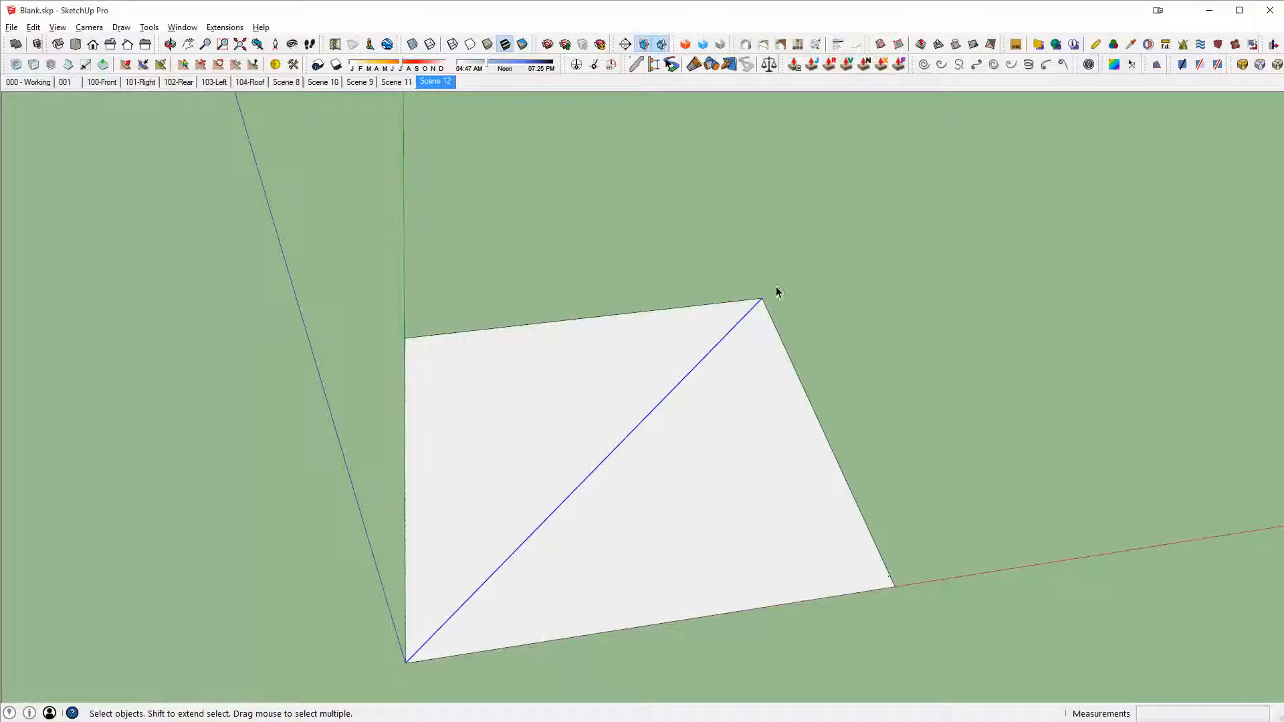
pyautogui.click(666, 494)
pyautogui.doubleClick(664, 395)
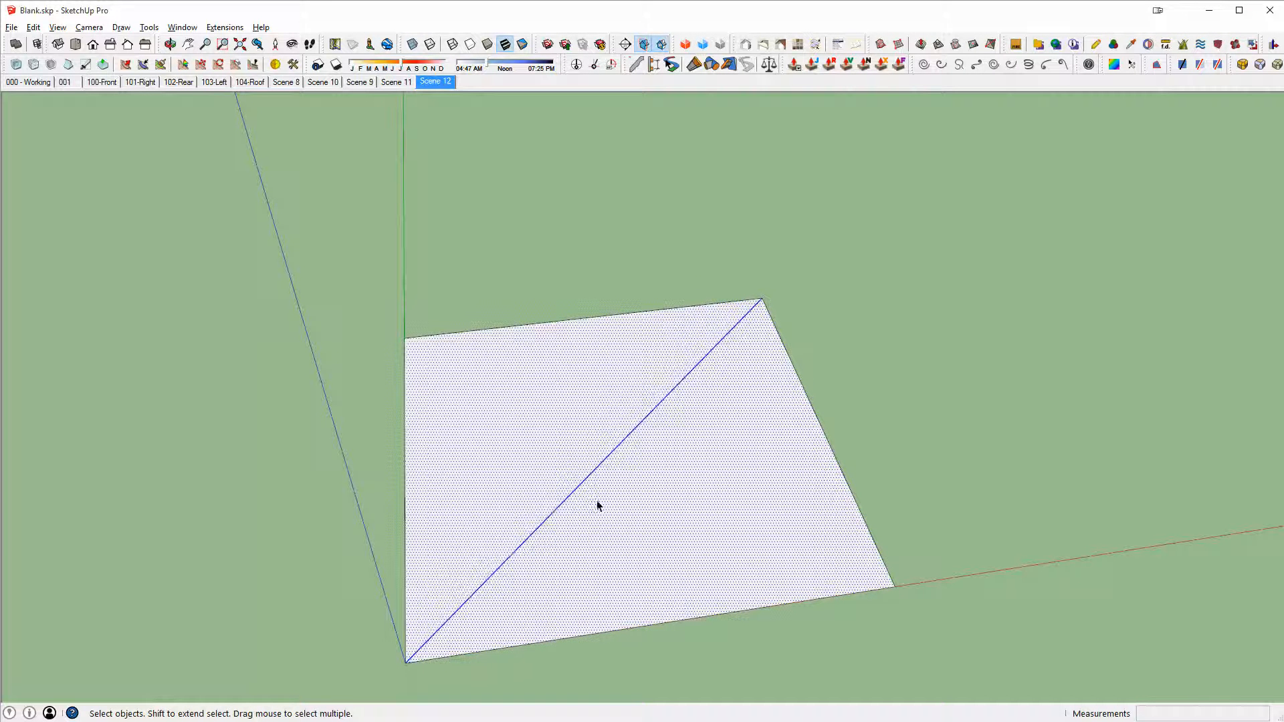
pyautogui.moveTo(668, 410); pyautogui.dragTo(640, 347, button='middle')
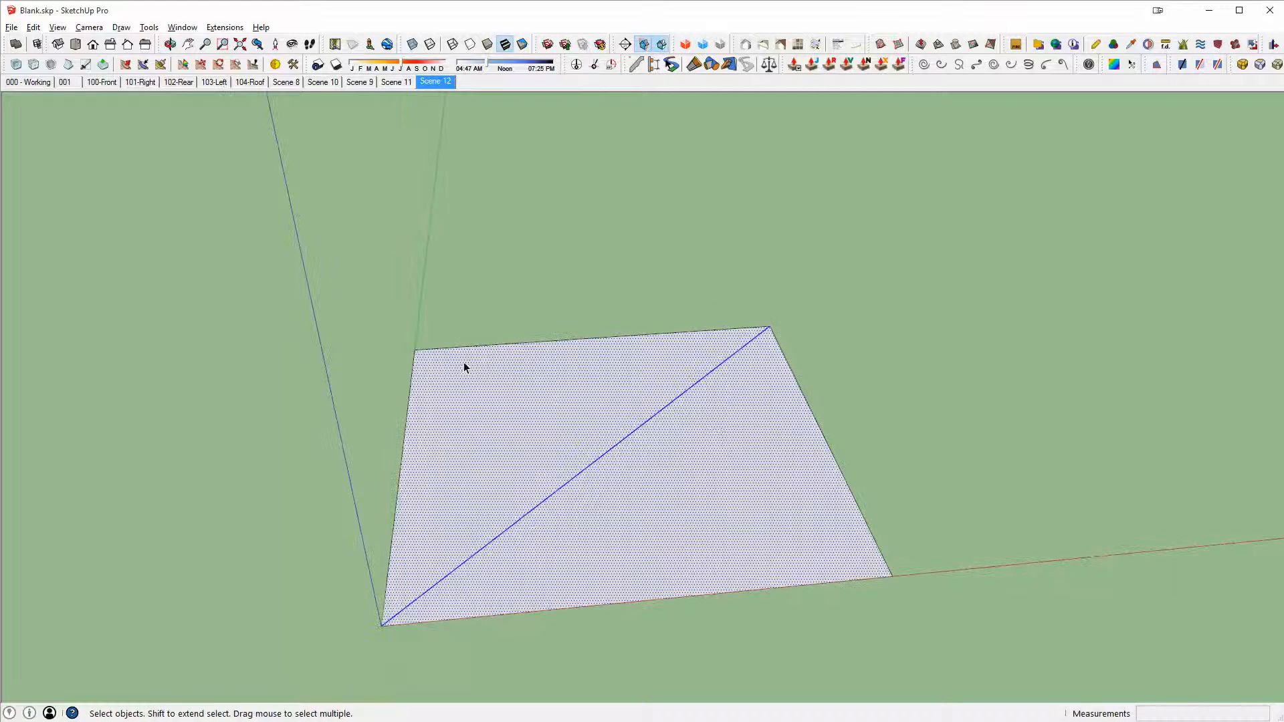
pyautogui.click(466, 366)
pyautogui.doubleClick(680, 404)
pyautogui.click(664, 412)
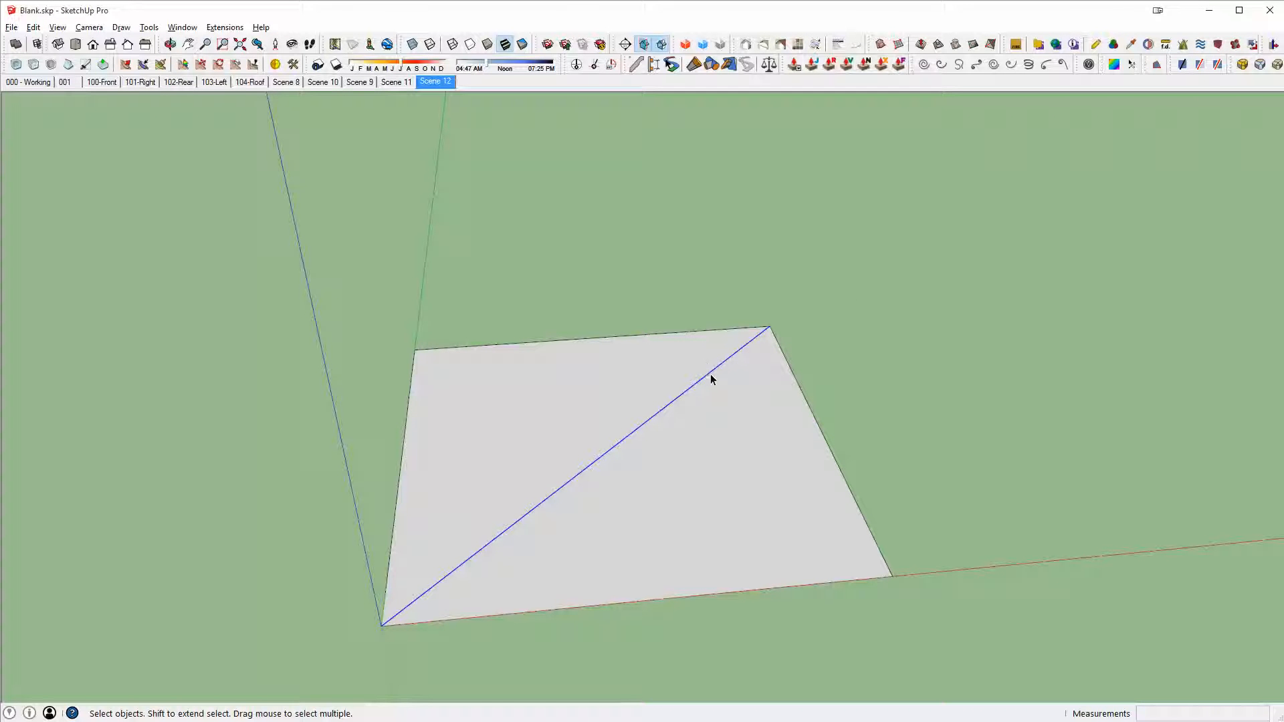
pyautogui.scroll(-2, 705, 380)
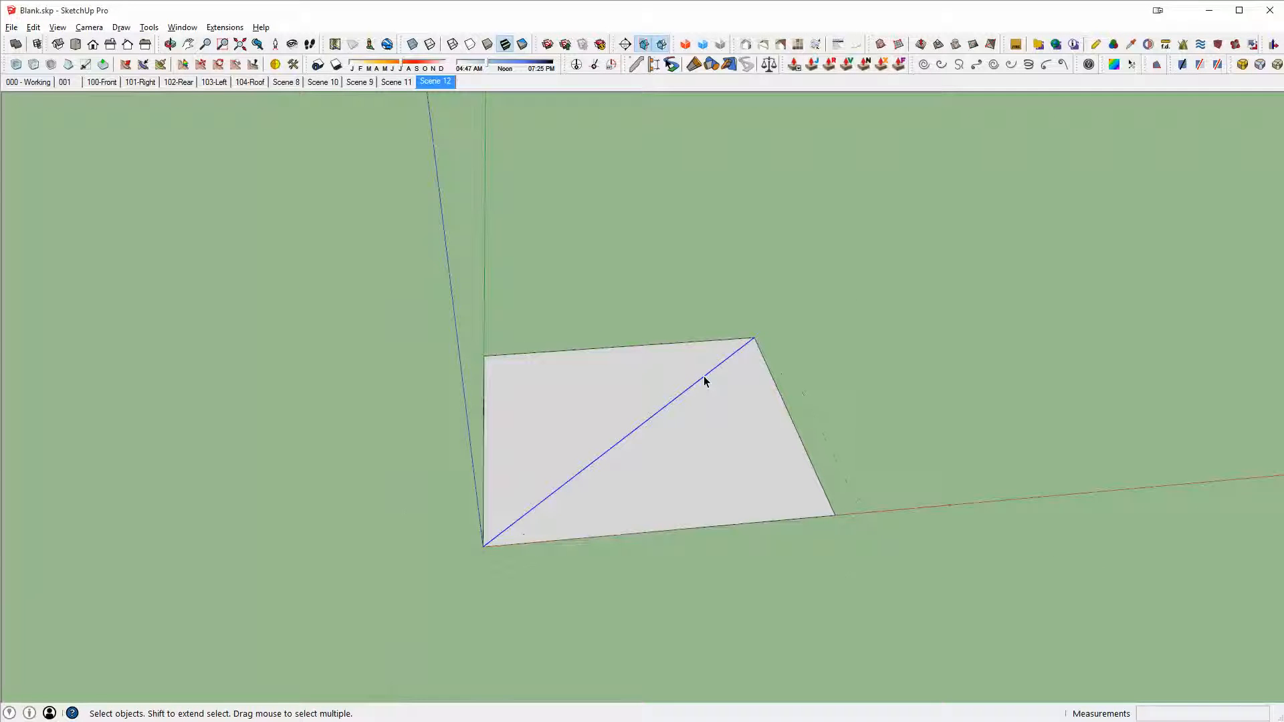
pyautogui.keyDown('shift'); pyautogui.click(651, 467); pyautogui.keyUp('shift')
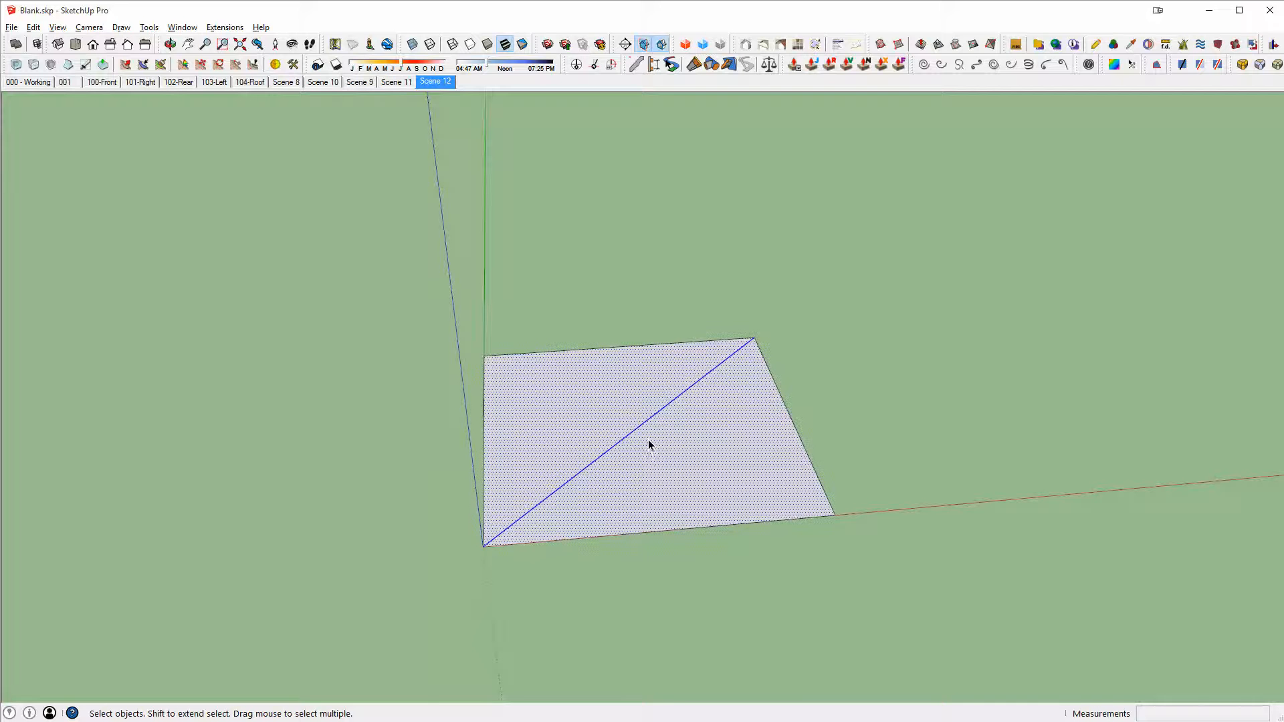
pyautogui.keyDown('shift'); pyautogui.click(697, 410); pyautogui.keyUp('shift')
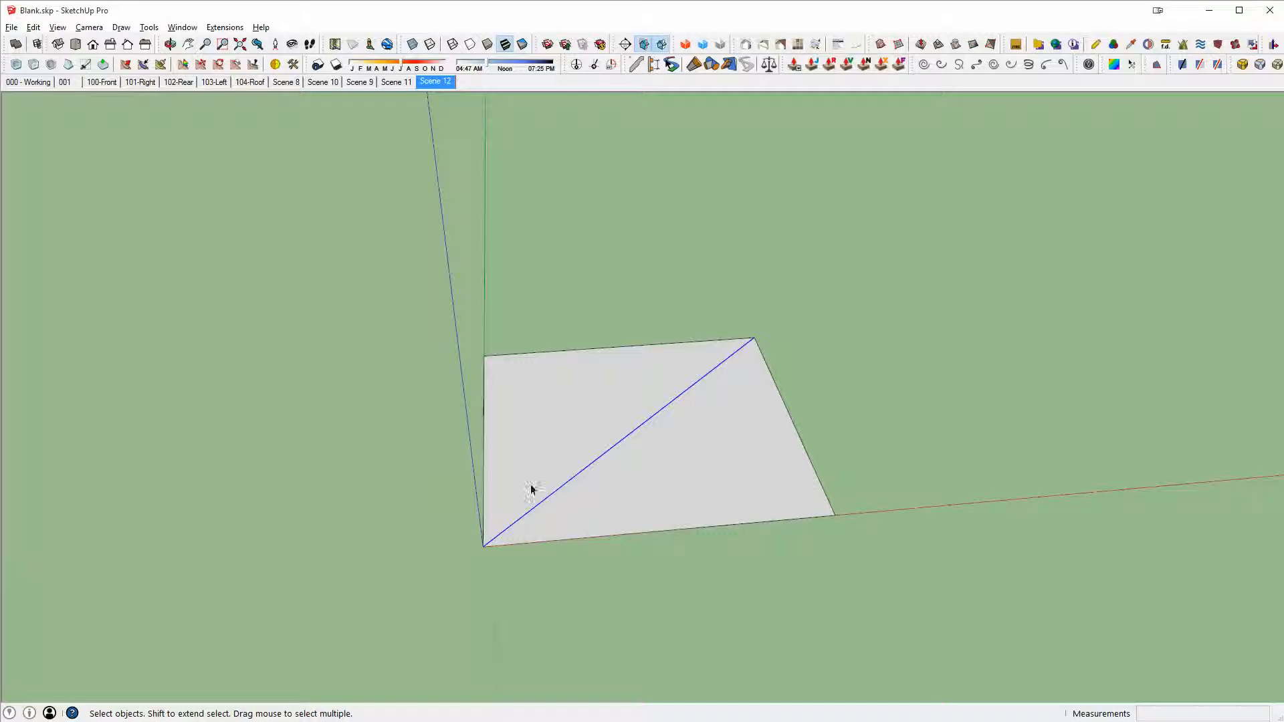
pyautogui.moveTo(388, 264); pyautogui.dragTo(836, 510)
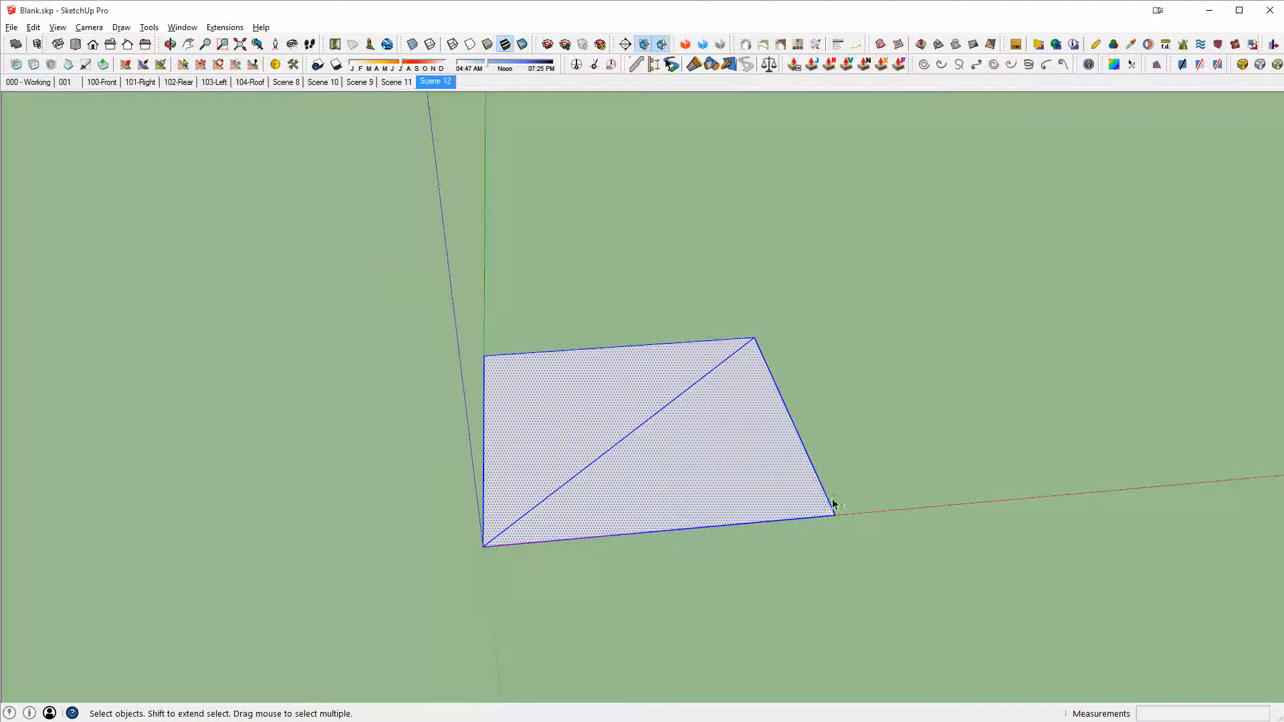
# - Erase the rectangle's diagonal edge and redraw it from the origin to the opposite corner
pyautogui.press('e')
pyautogui.click(634, 431)
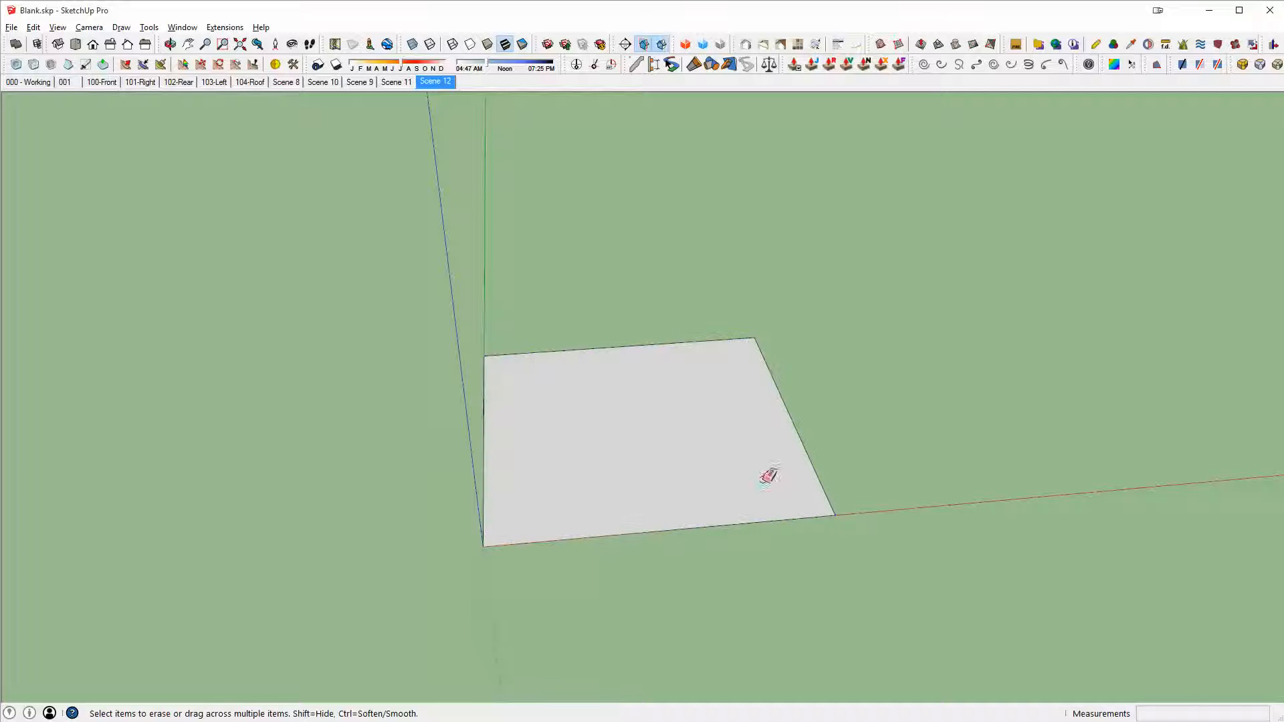
pyautogui.press('l')
pyautogui.click(483, 547)
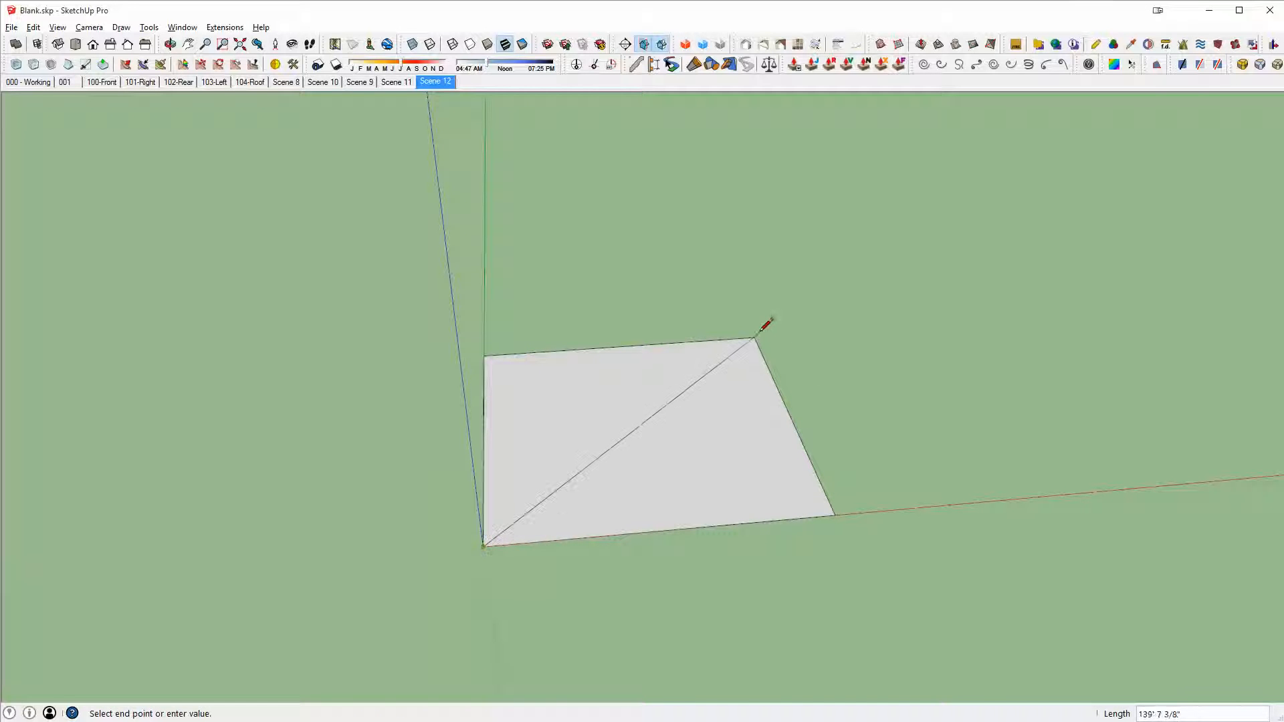
pyautogui.click(755, 339)
pyautogui.press('space')
# - Select the whole split rectangle and run CleanUp³ on the selection with Merge Coplanar Faces, Repair Split Edges and Erase Stray Edges enabled
pyautogui.moveTo(745, 388); pyautogui.dragTo(704, 392, button='middle')
pyautogui.moveTo(196, 185); pyautogui.dragTo(883, 498)
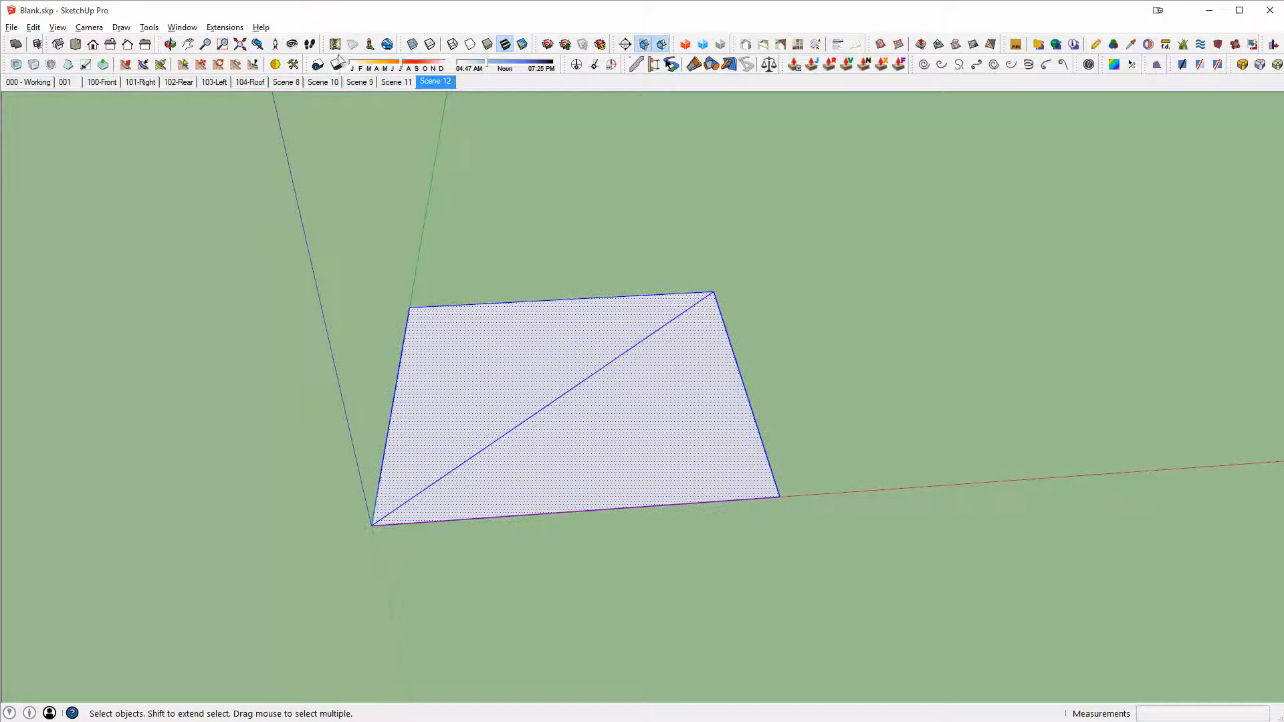
pyautogui.click(220, 27)
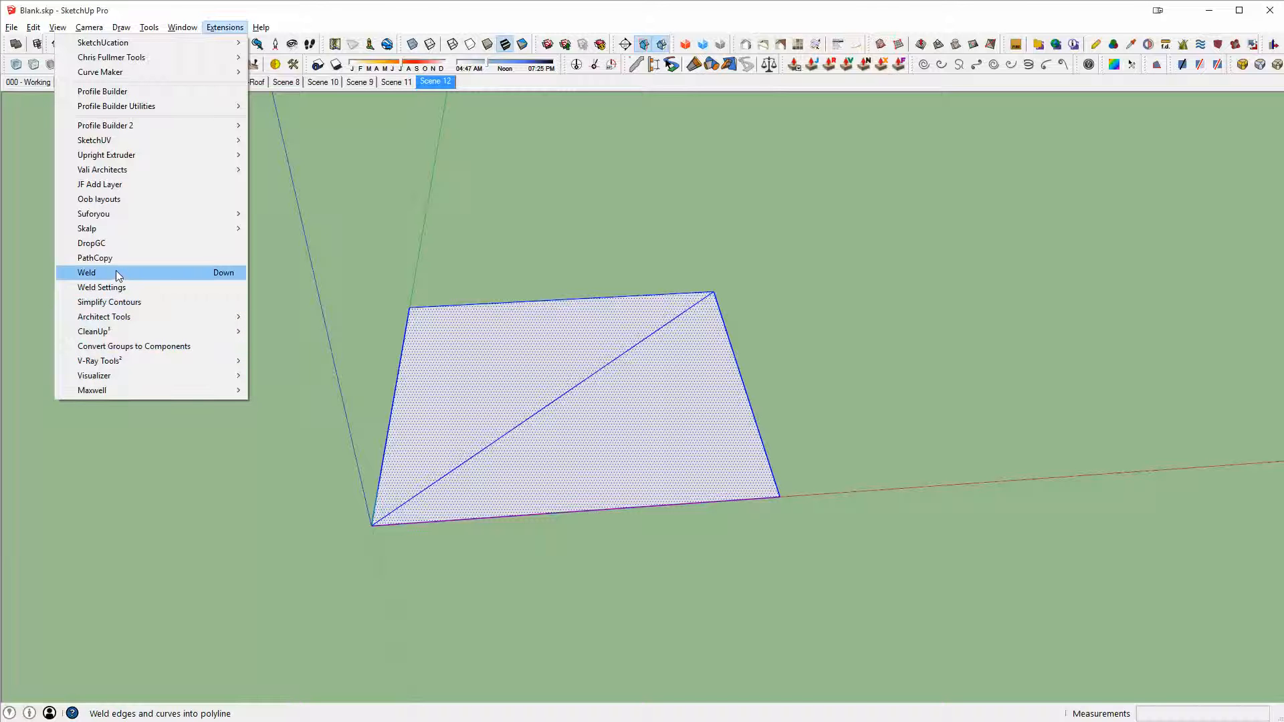
pyautogui.moveTo(114, 331)
pyautogui.click(312, 333)
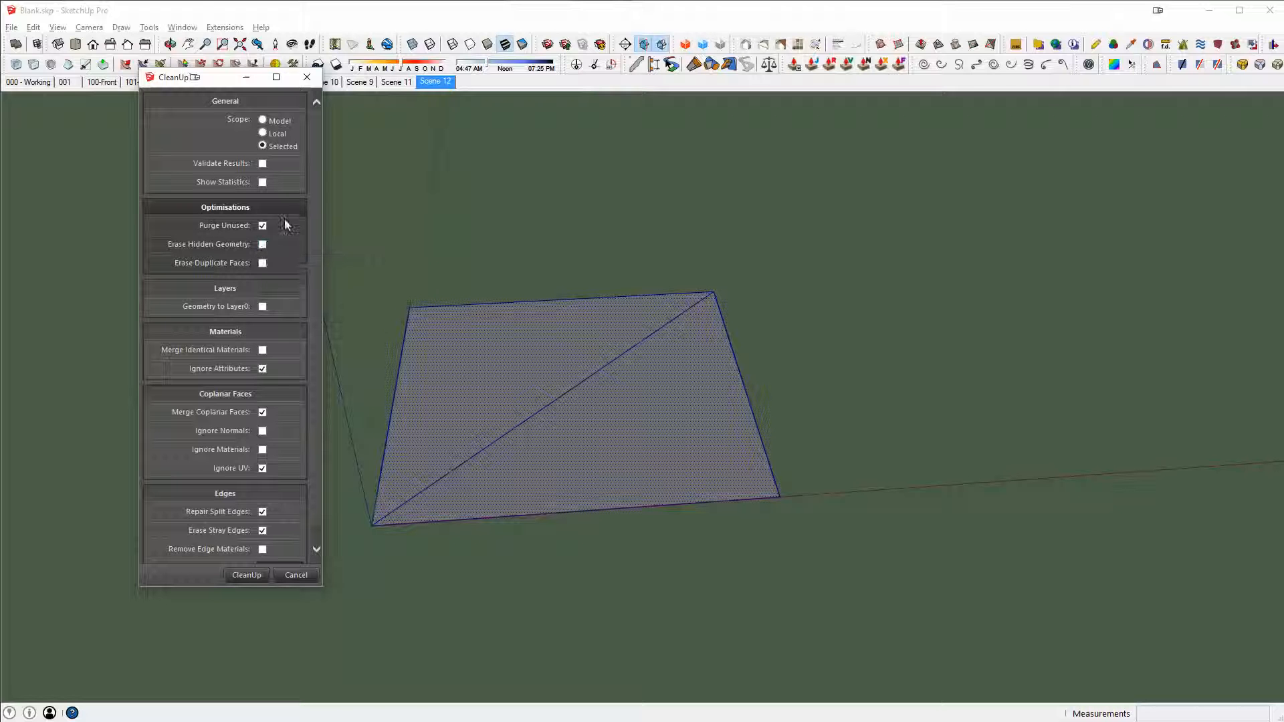
pyautogui.click(262, 225)
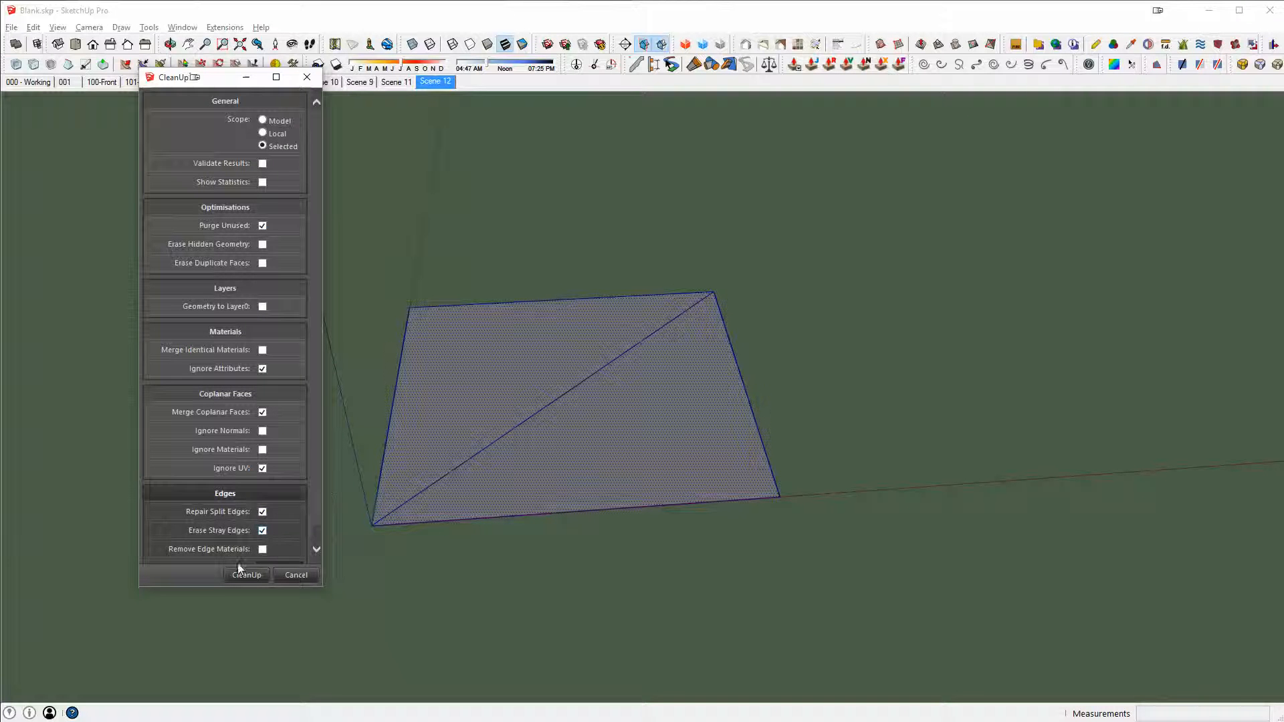
pyautogui.click(317, 550)
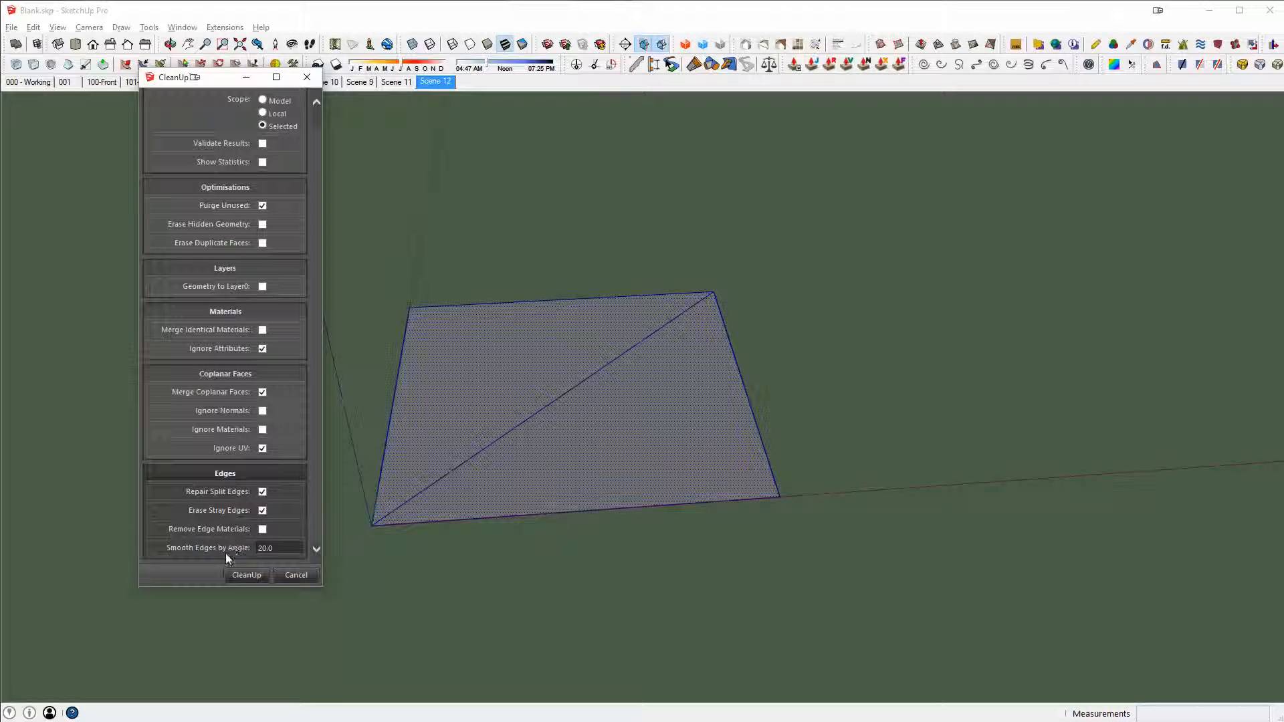
pyautogui.click(242, 577)
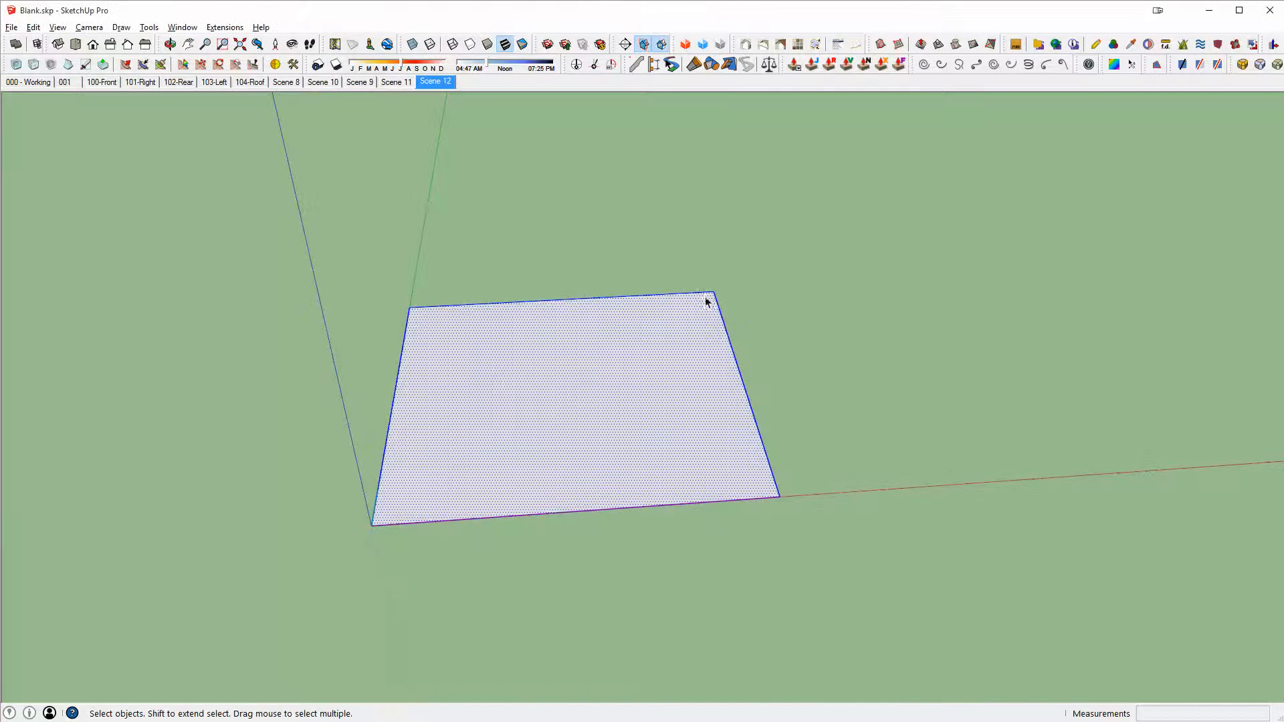
# - Check the cleaned rectangle by selecting its face together with the bounding edges
pyautogui.moveTo(661, 326)
pyautogui.mouseDown(button='middle')
pyautogui.moveTo(708, 338)
pyautogui.moveTo(676, 335)
pyautogui.mouseUp(button='middle')
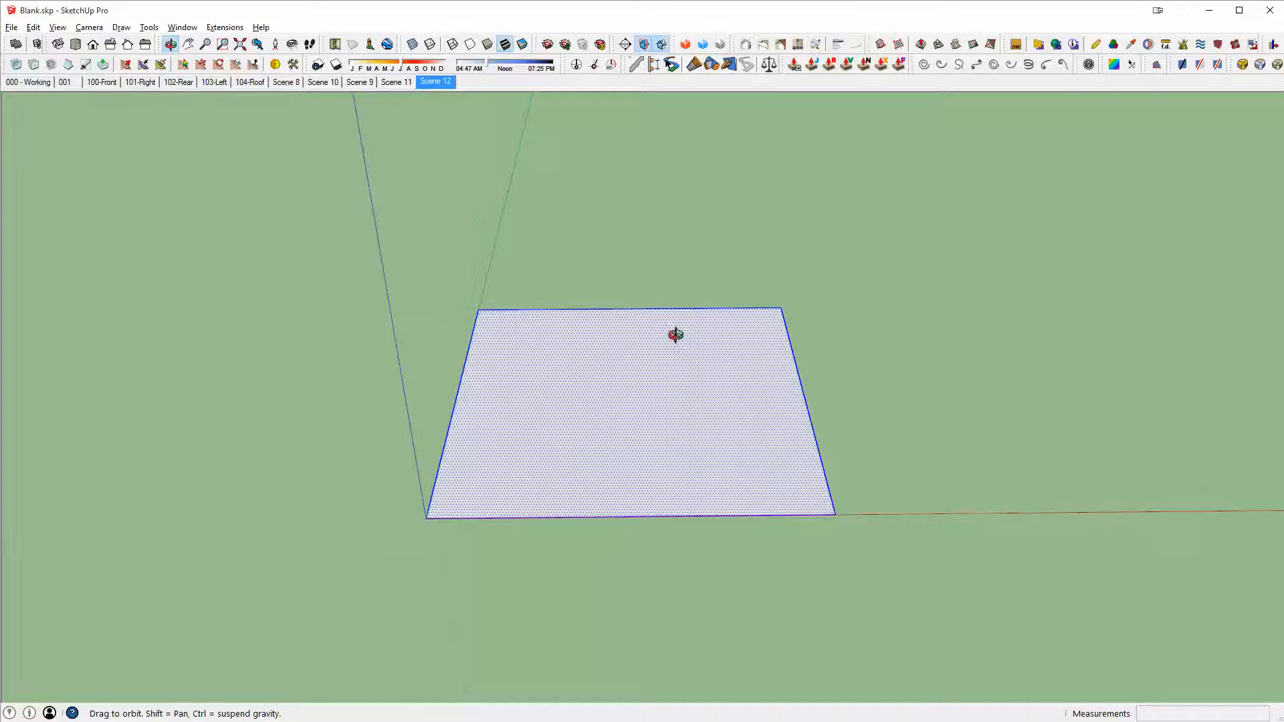
pyautogui.click(659, 281)
pyautogui.doubleClick(507, 471)
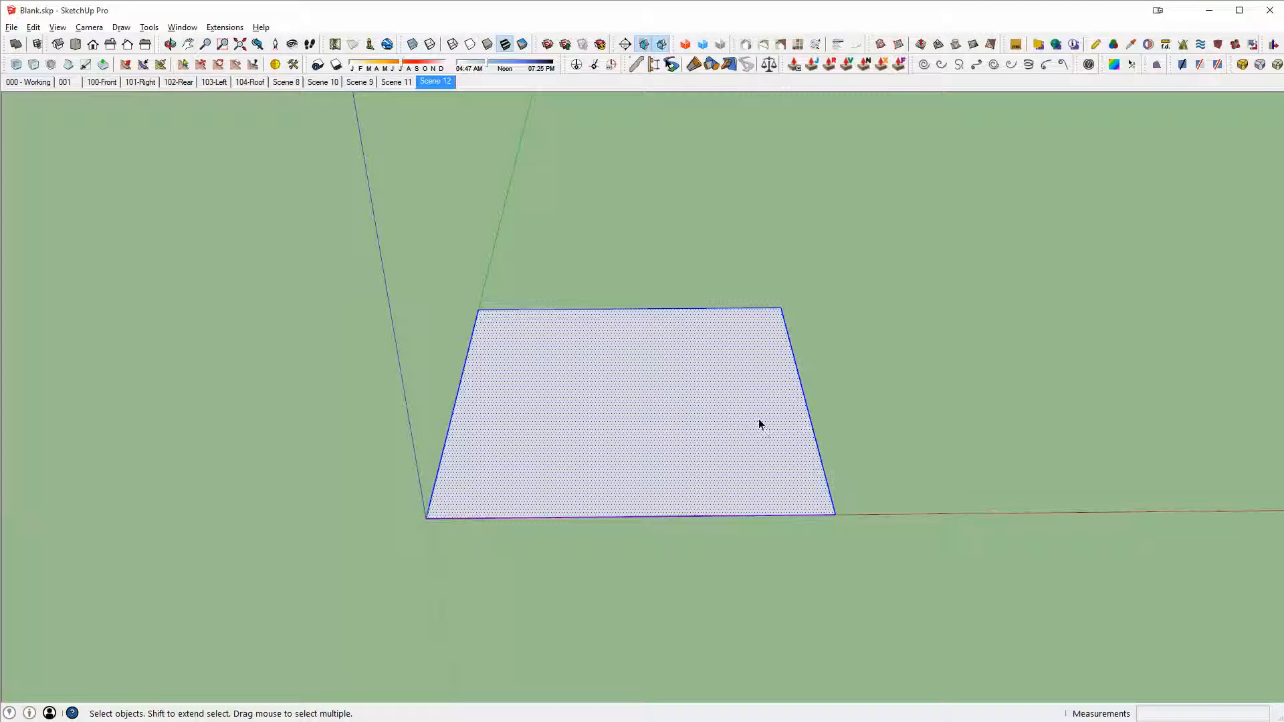
# - Draw a line outward across the ground from a point on the rectangle's edge opposite the green axis
pyautogui.moveTo(760, 450); pyautogui.dragTo(682, 407, button='middle')
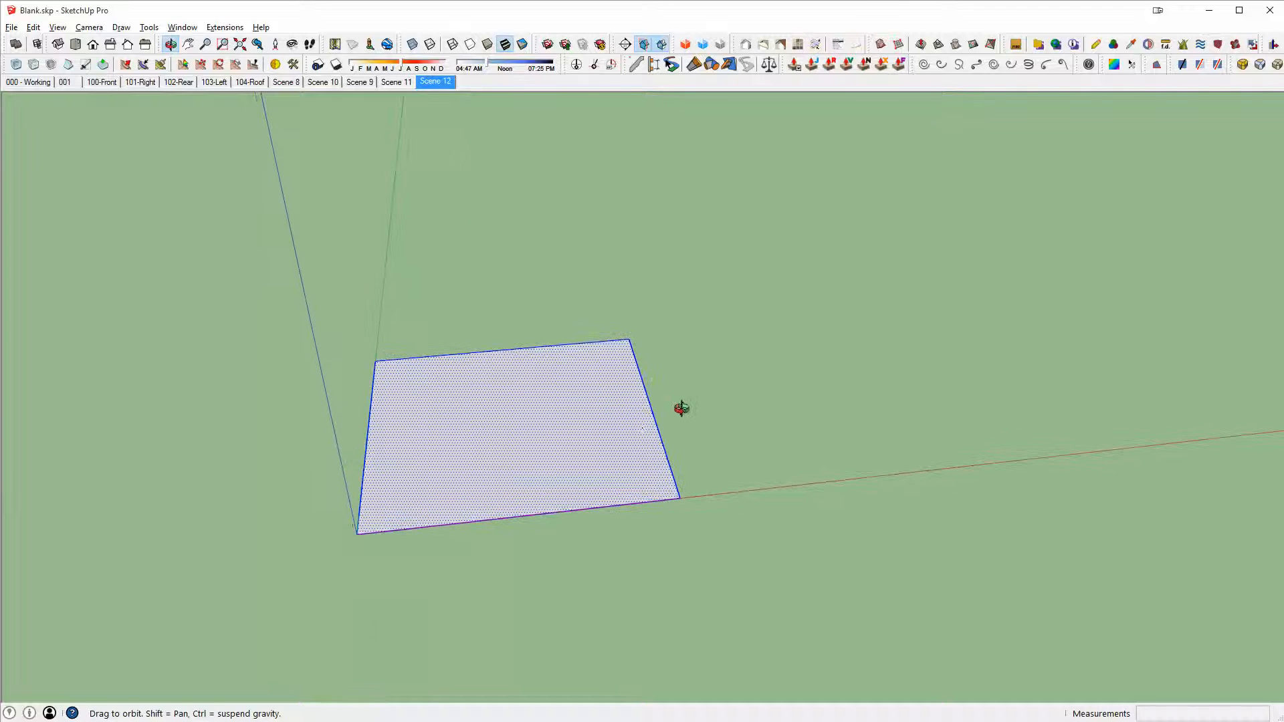
pyautogui.moveTo(679, 455); pyautogui.dragTo(669, 453, button='middle')
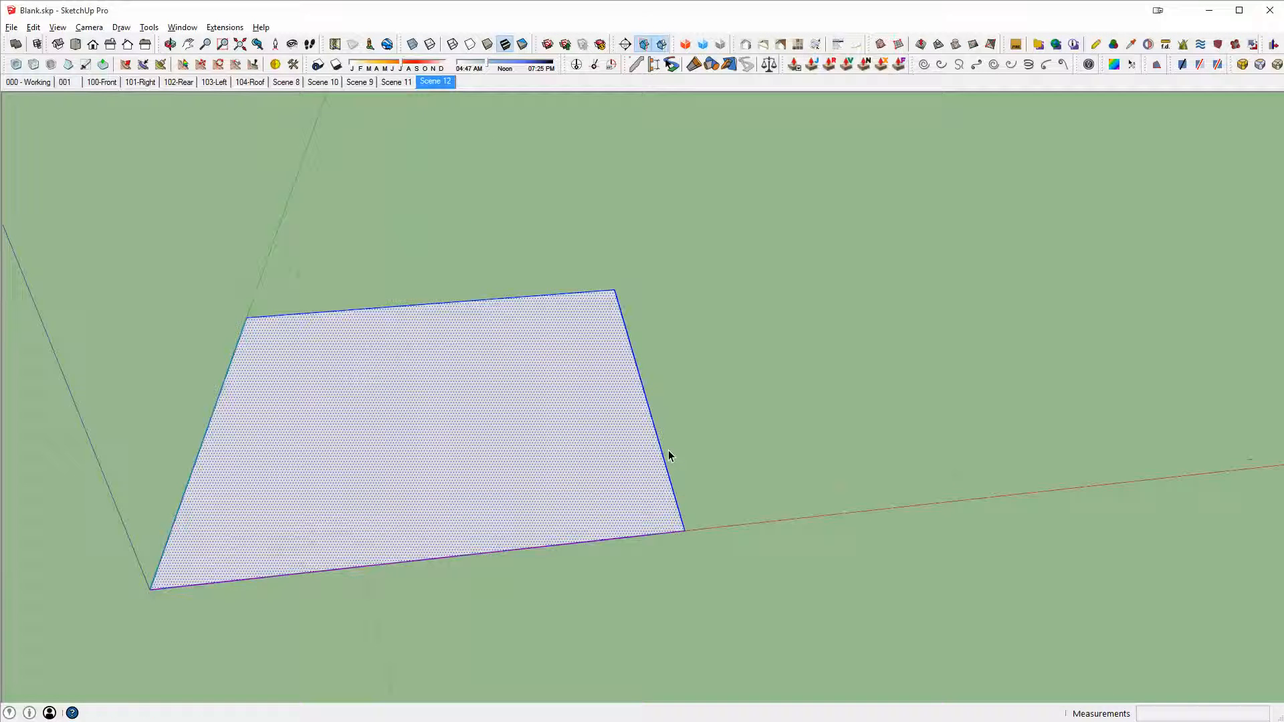
pyautogui.press('l')
pyautogui.click(637, 368)
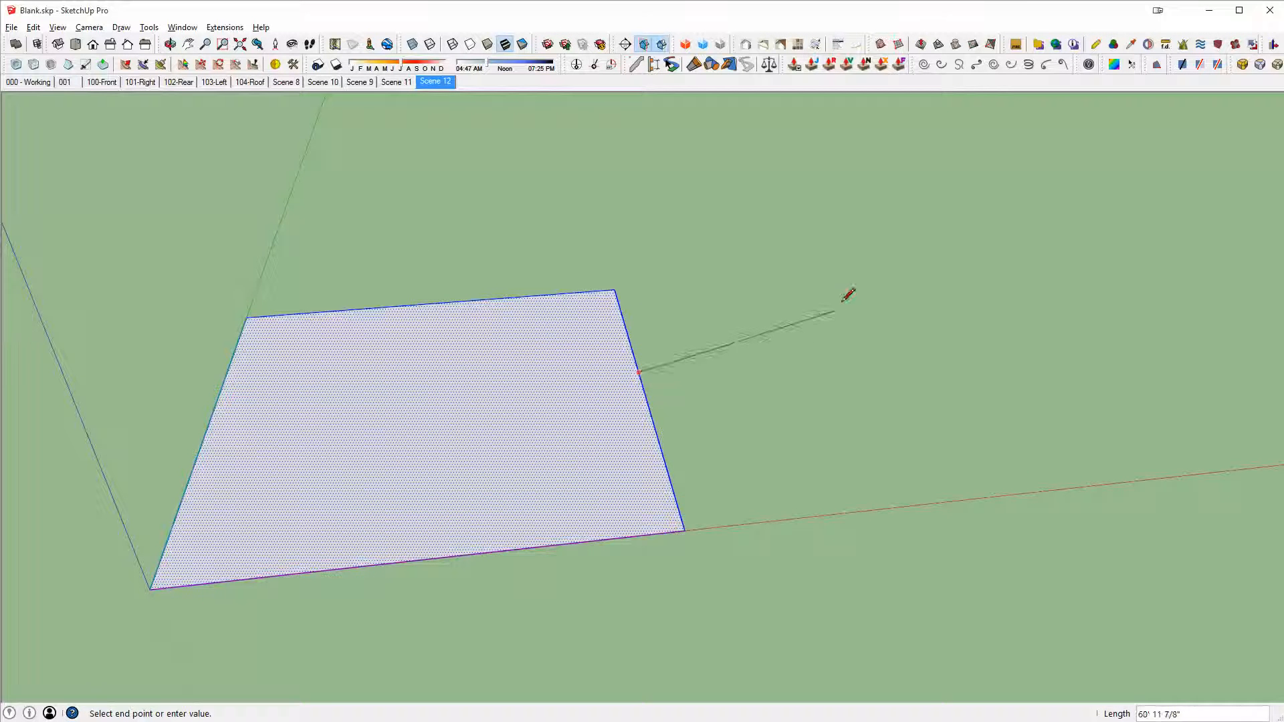
pyautogui.moveTo(682, 375); pyautogui.dragTo(141, 433, button='middle')
# - Examine the rectangle's edge by selecting the segments on both sides of the outgoing line's start point
pyautogui.press('space')
pyautogui.click(651, 393)
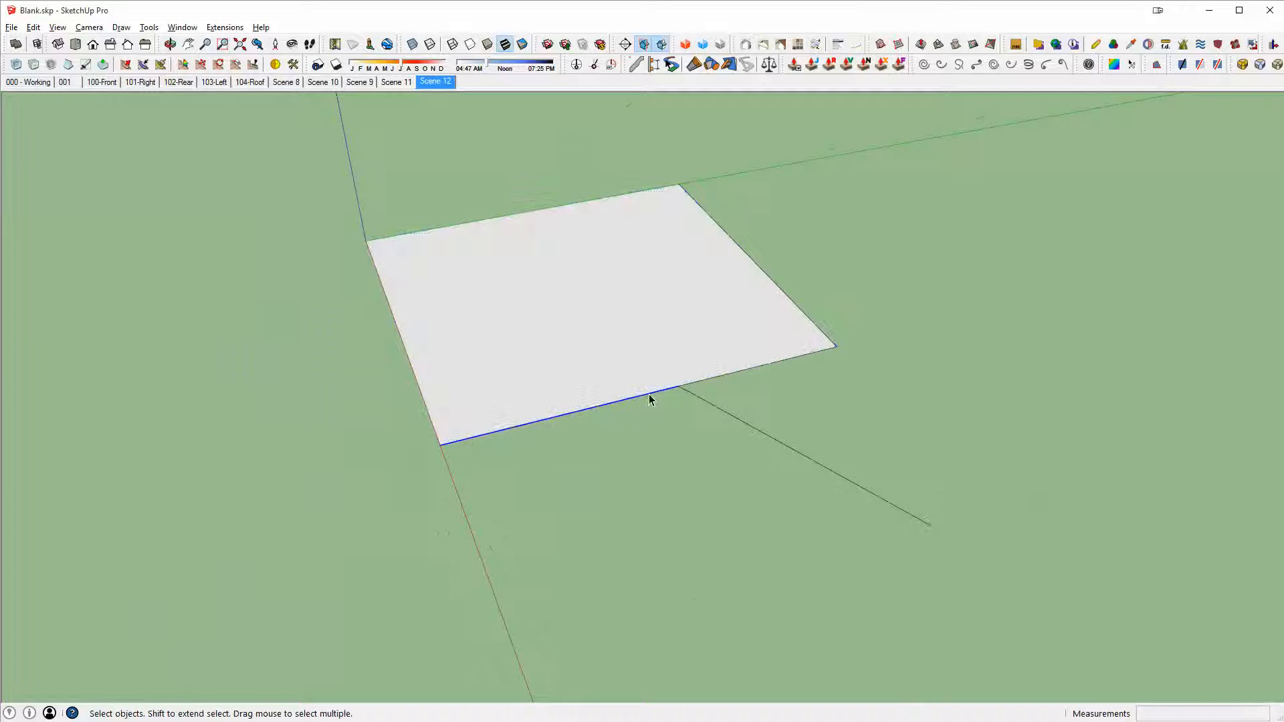
pyautogui.click(725, 378)
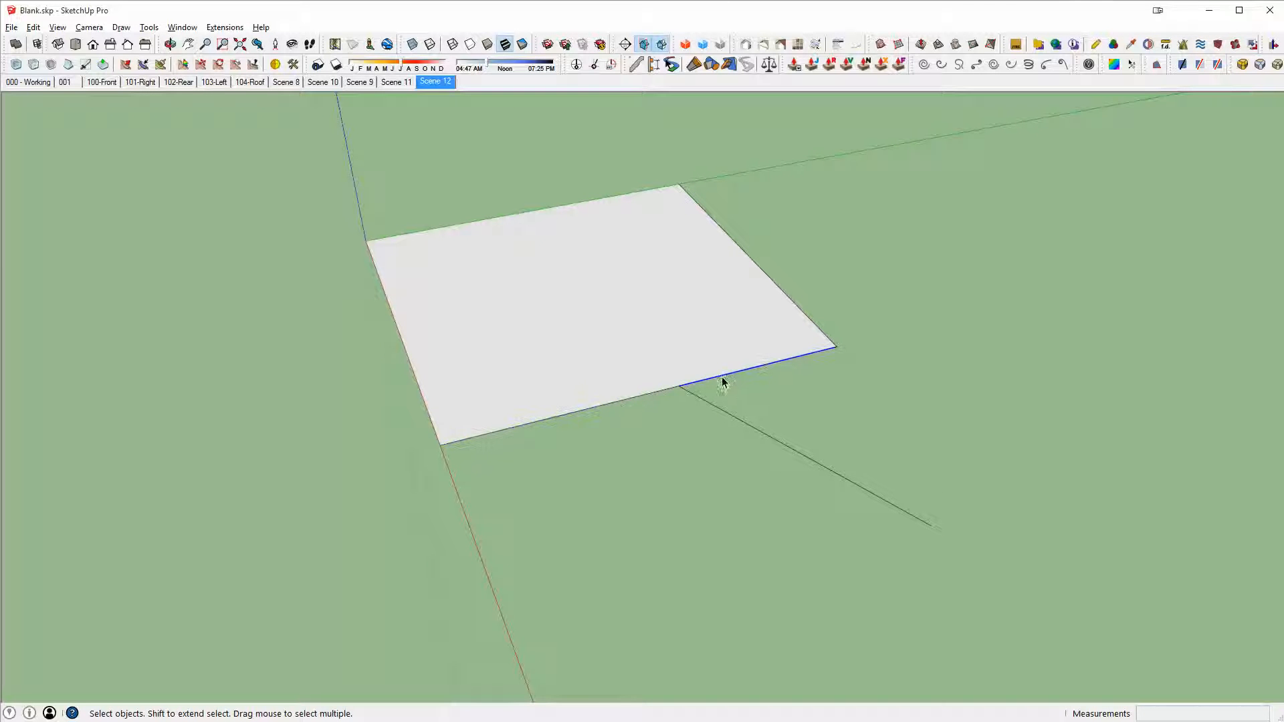
pyautogui.click(605, 406)
pyautogui.click(688, 389)
# - Erase the line running out from the rectangle and select the edge it was attached to
pyautogui.press('e')
pyautogui.click(691, 391)
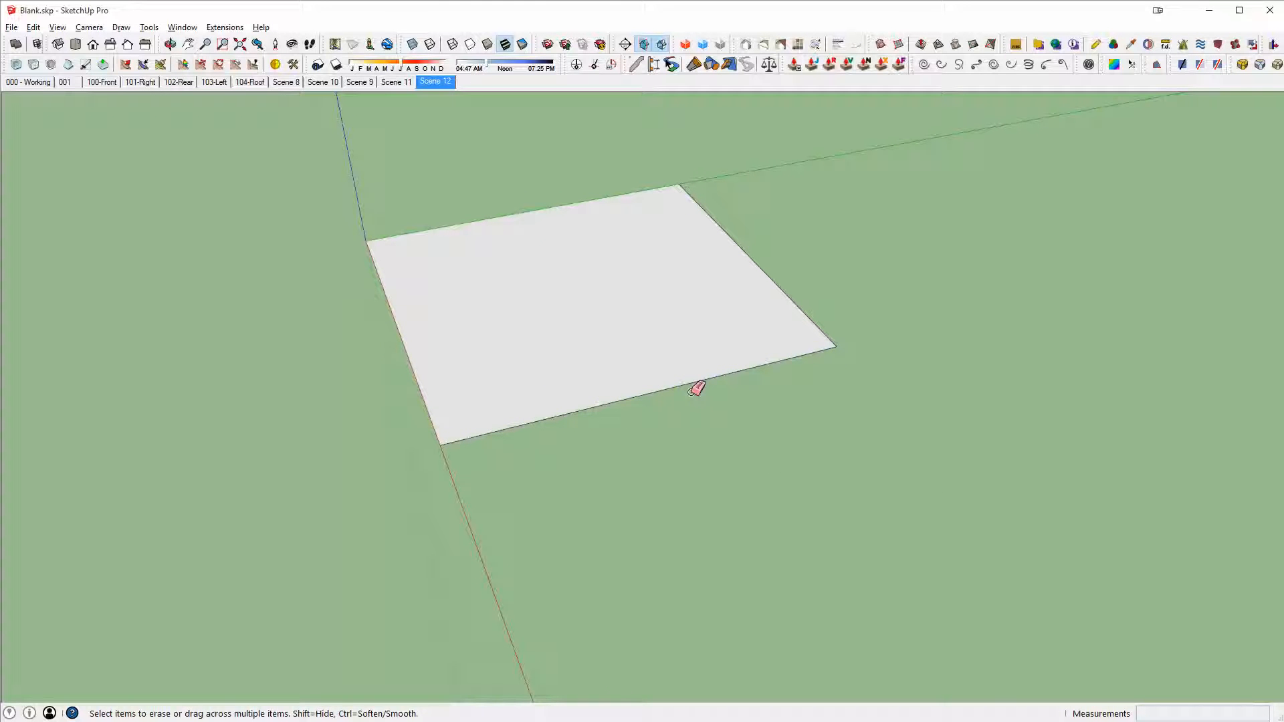
pyautogui.press('space')
pyautogui.click(689, 389)
# - Draw another line outward from near the middle of the same rectangle edge
pyautogui.press('l')
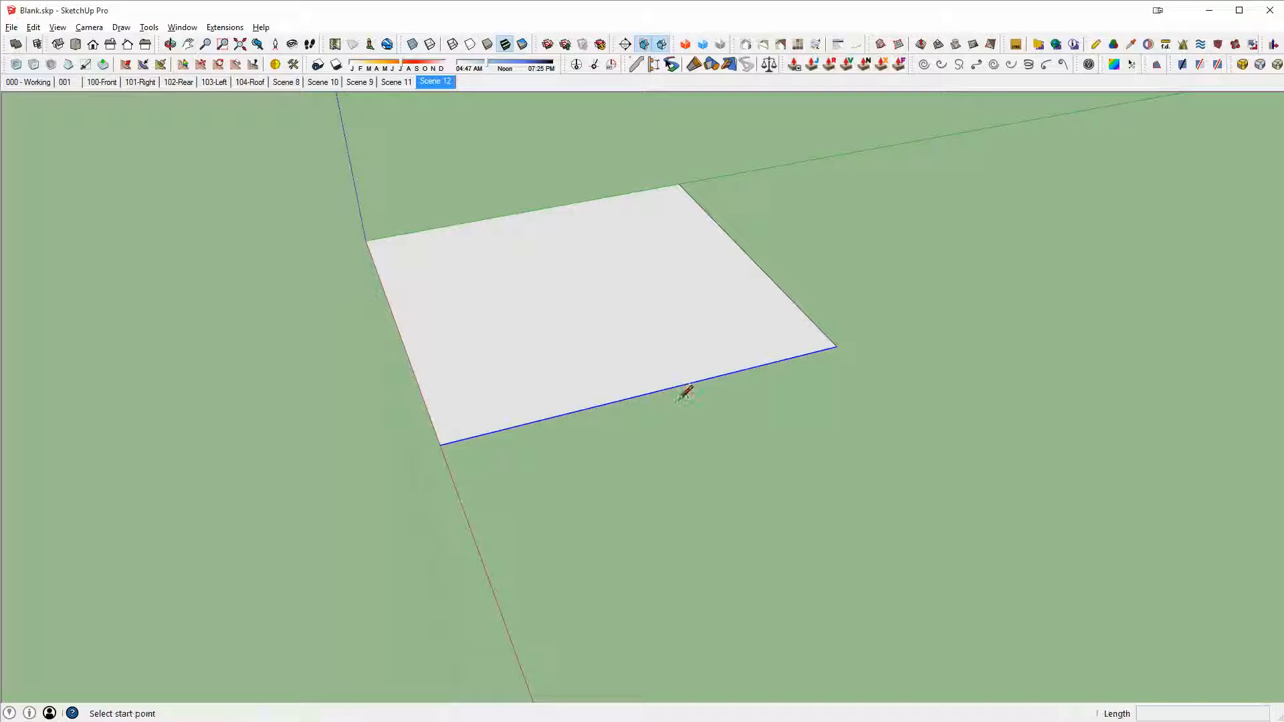
pyautogui.click(662, 390)
pyautogui.click(919, 567)
pyautogui.press('Escape')
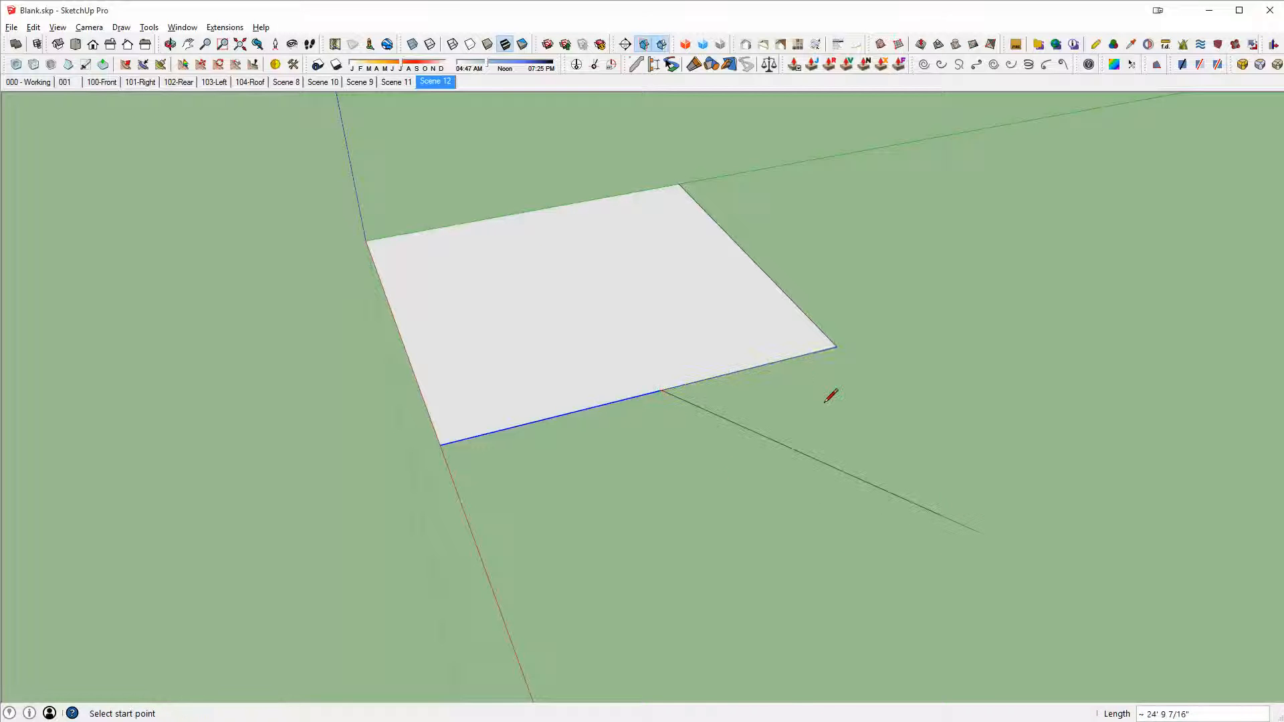
# - Extrude the rectangle upward into a roughly cube-shaped box with Push/Pull
pyautogui.moveTo(832, 412); pyautogui.dragTo(875, 625, button='middle')
pyautogui.scroll(-3, 831, 531)
pyautogui.press('p')
pyautogui.click(844, 570)
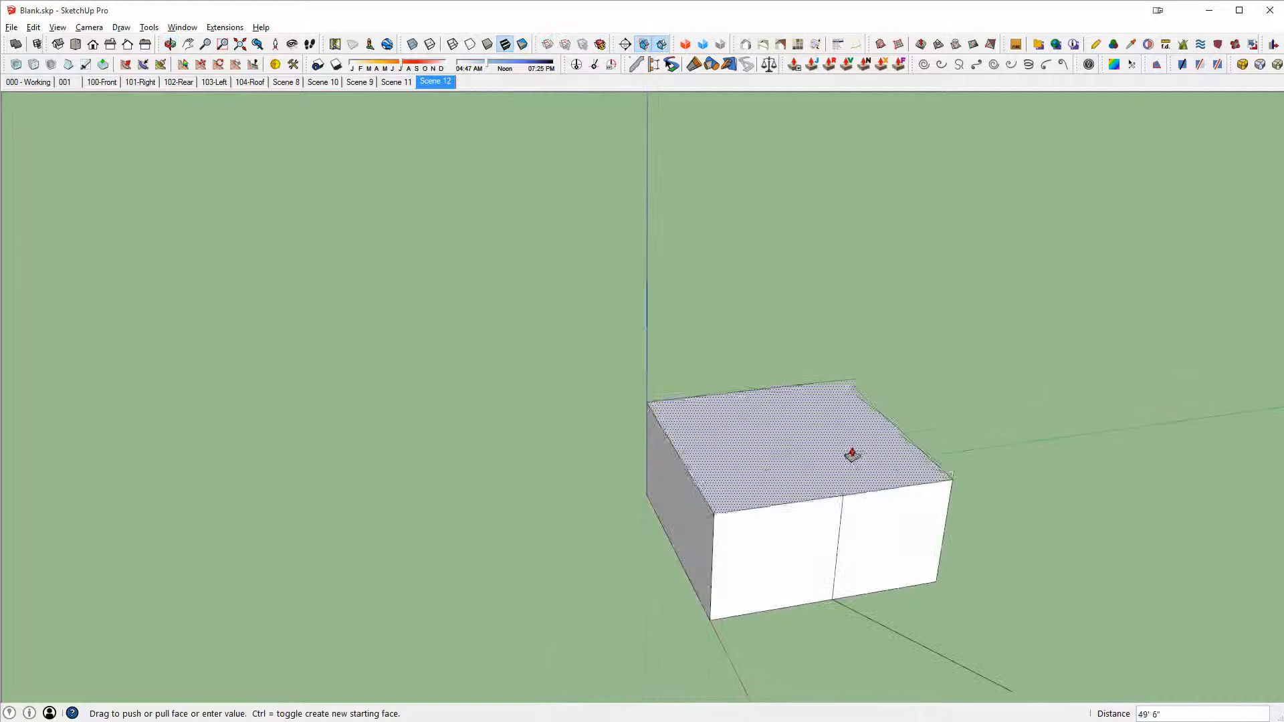
pyautogui.click(851, 330)
# - Erase the loose line extending along the ground from the base of the box
pyautogui.press('space')
pyautogui.moveTo(856, 379)
pyautogui.mouseDown(button='middle')
pyautogui.moveTo(774, 424)
pyautogui.moveTo(963, 564)
pyautogui.mouseUp(button='middle')
pyautogui.press('e')
pyautogui.click(963, 565)
pyautogui.press('space')
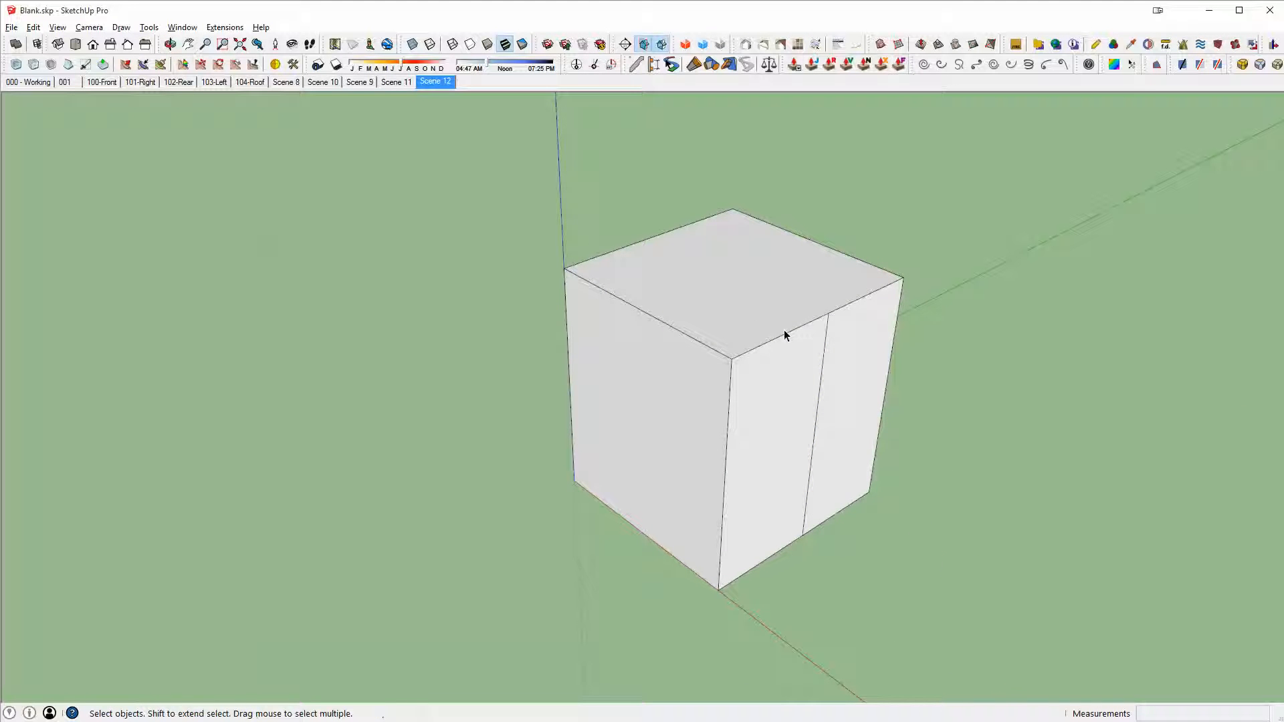
# - Examine the box's divided side by selecting separate edge segments along its upper and lower borders
pyautogui.click(852, 305)
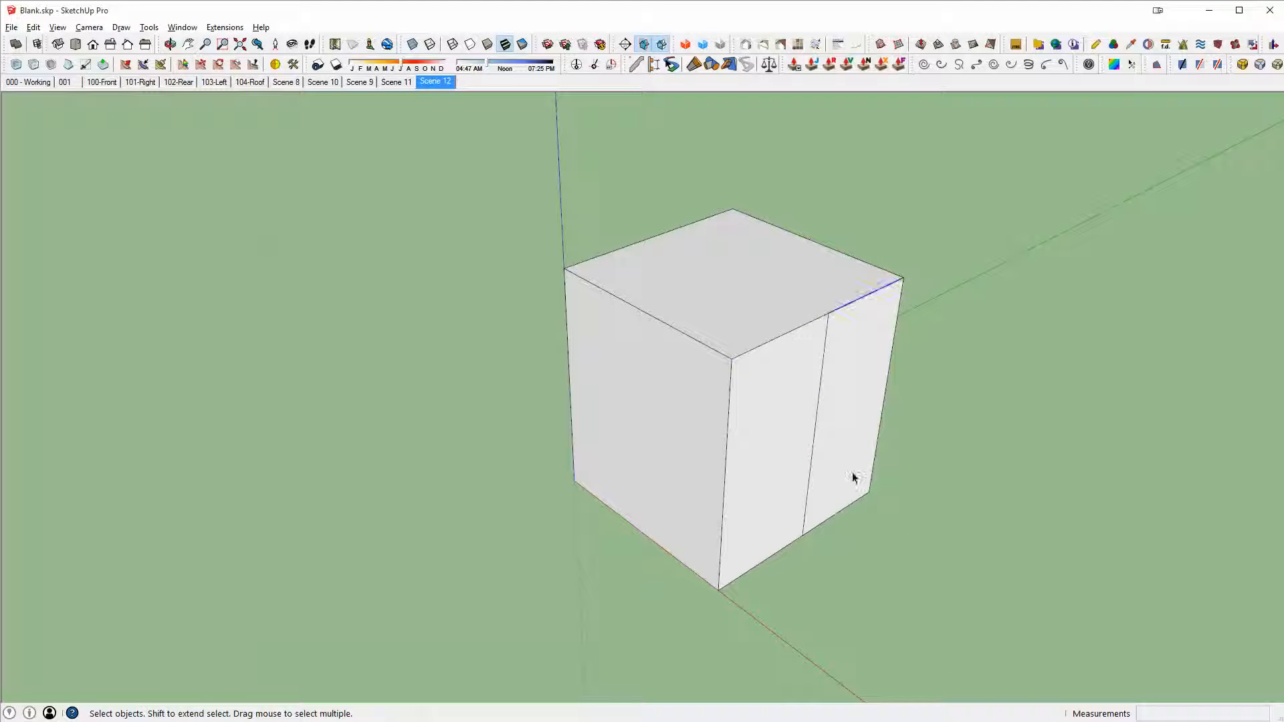
pyautogui.click(785, 548)
pyautogui.moveTo(786, 550); pyautogui.dragTo(774, 379, button='middle')
# - Select the whole box, merge its divided side face with CleanUp³, and check the upper edge of that side
pyautogui.tripleClick(739, 321)
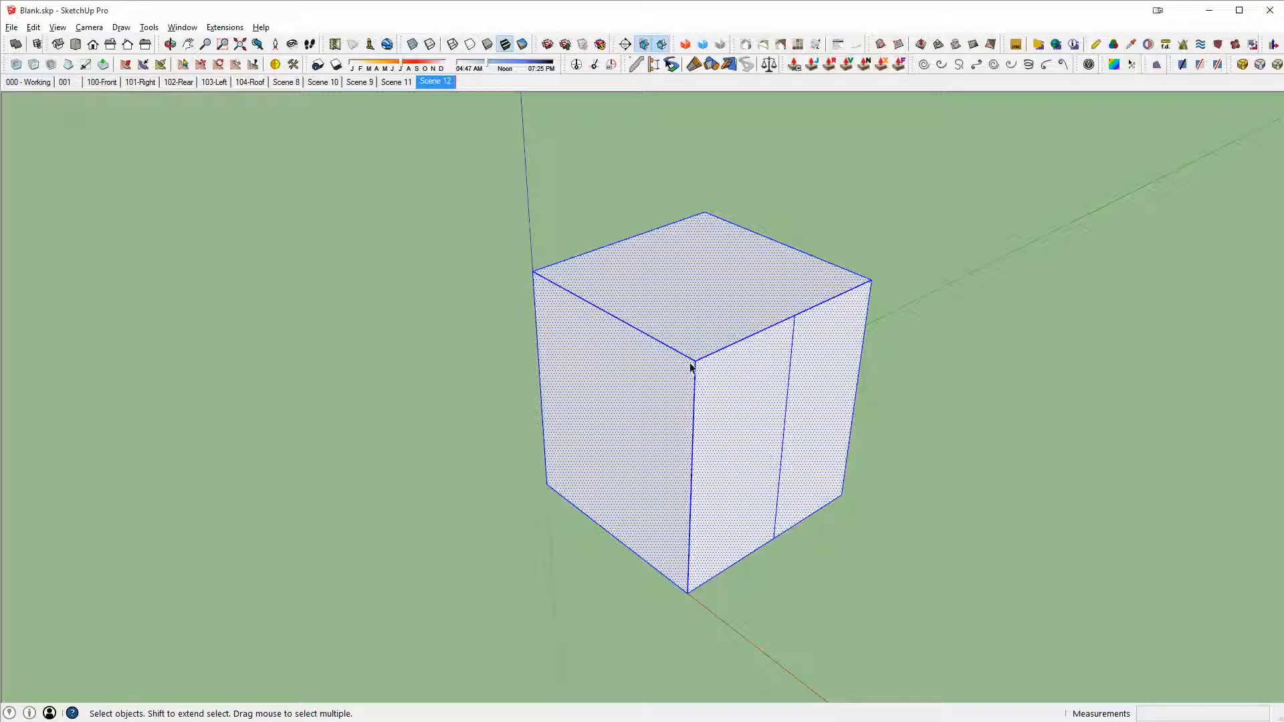
pyautogui.hotkey('ctrl', 'z')
pyautogui.click(740, 342)
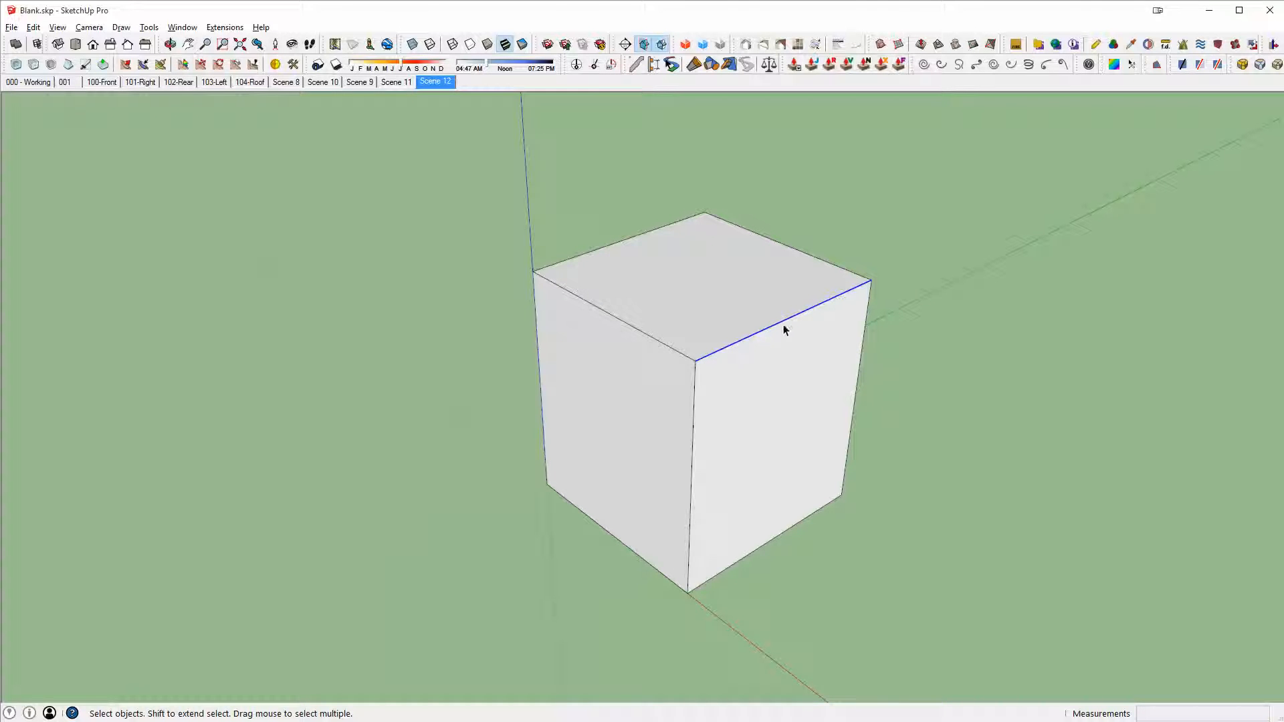
# - Draw a loose diagonal line across the front face of the box, keeping both ends clear of the face's borders
pyautogui.moveTo(728, 340); pyautogui.dragTo(835, 321, button='middle')
pyautogui.scroll(-3, 757, 351)
pyautogui.moveTo(756, 351); pyautogui.dragTo(802, 351, button='middle')
pyautogui.moveTo(450, 205); pyautogui.dragTo(1028, 609)
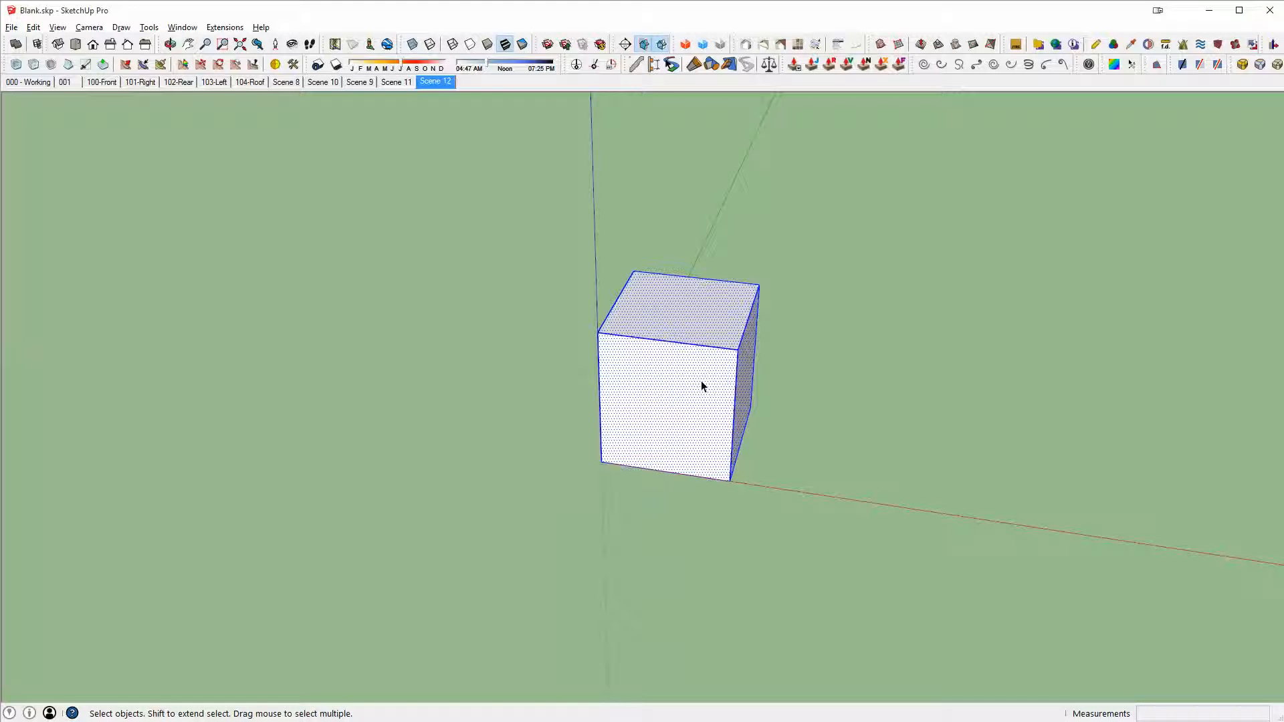
pyautogui.scroll(5, 701, 381)
pyautogui.press('l')
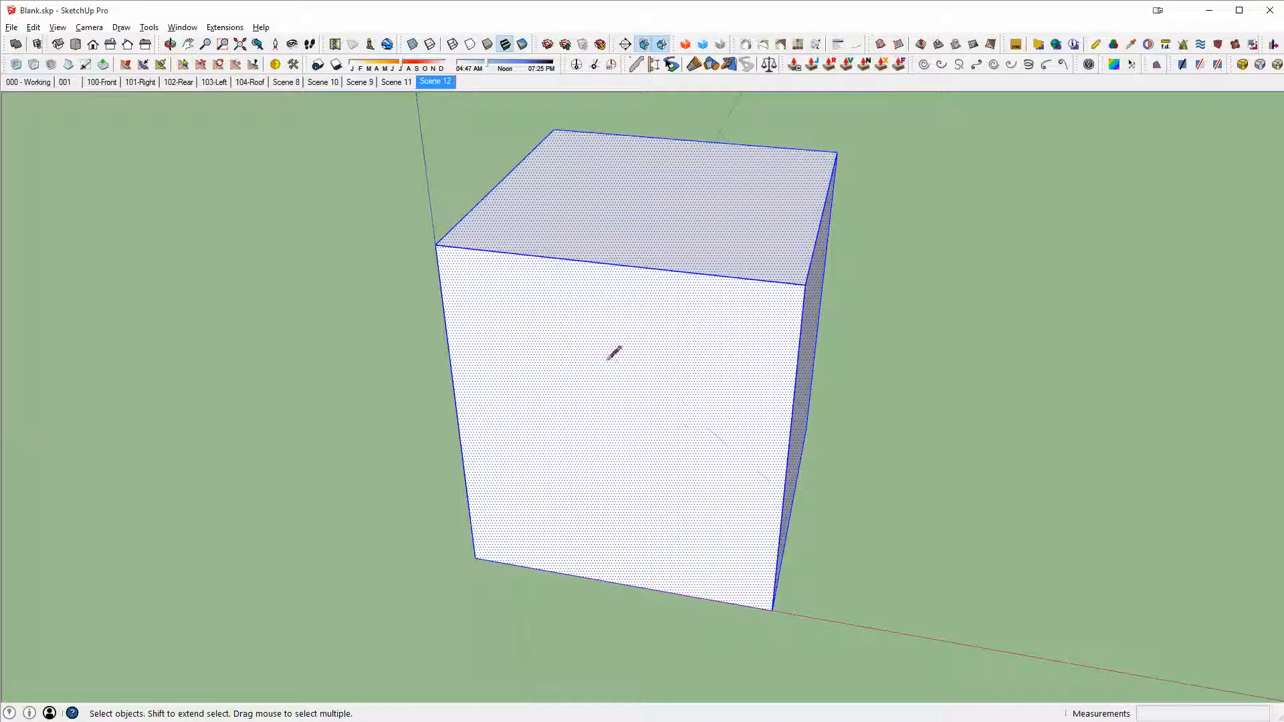
pyautogui.click(520, 285)
pyautogui.click(742, 530)
pyautogui.press('space')
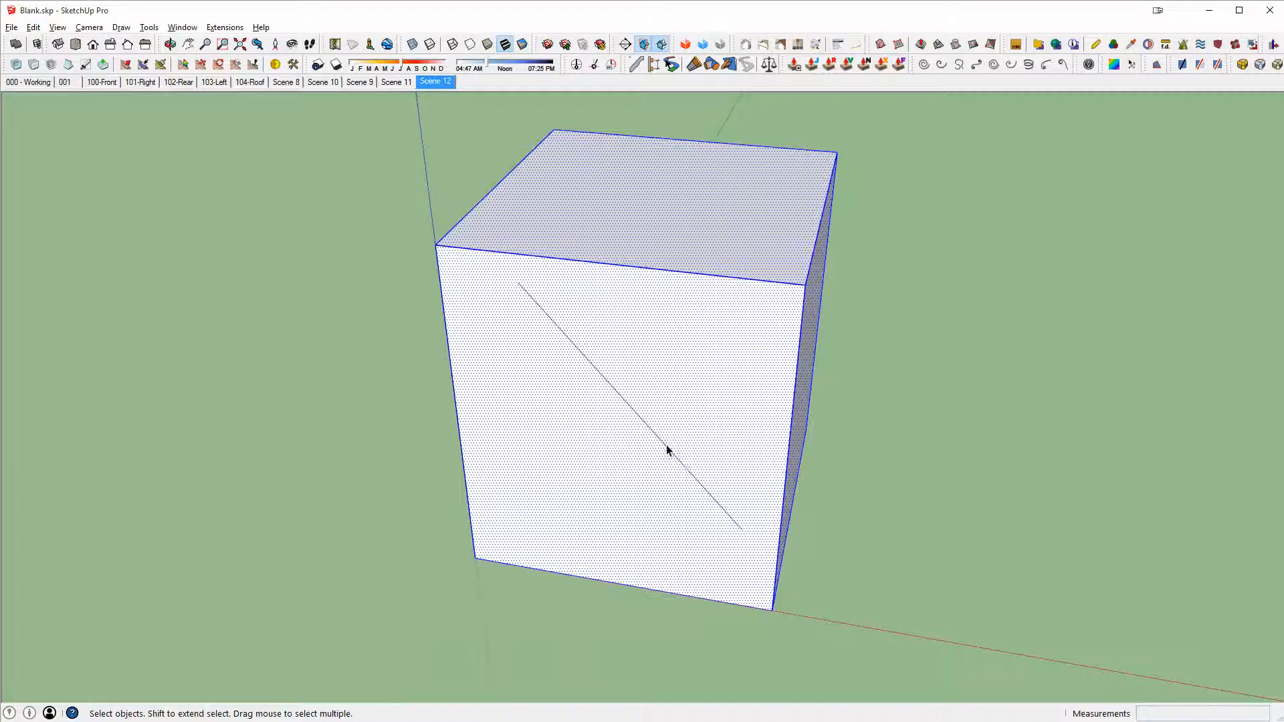
# - Soften the loose diagonal line on the box's front face
pyautogui.rightClick(666, 444)
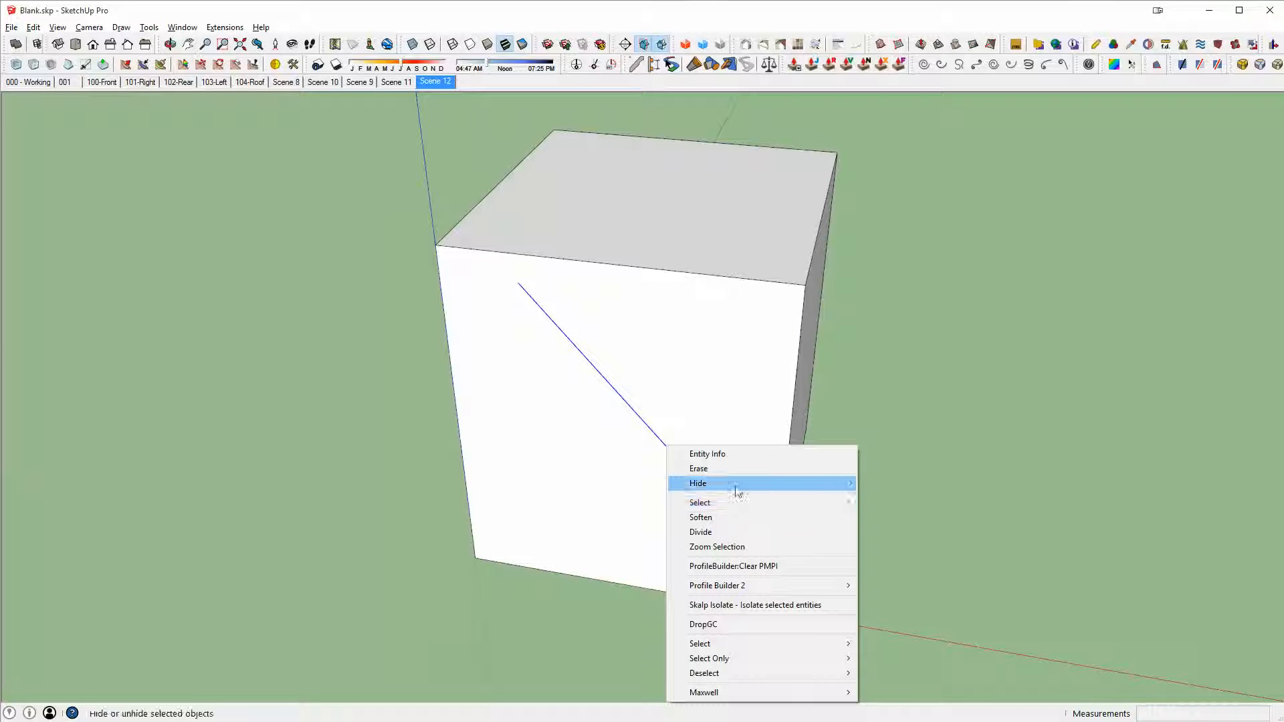
pyautogui.click(716, 519)
pyautogui.moveTo(641, 409); pyautogui.dragTo(466, 340, button='middle')
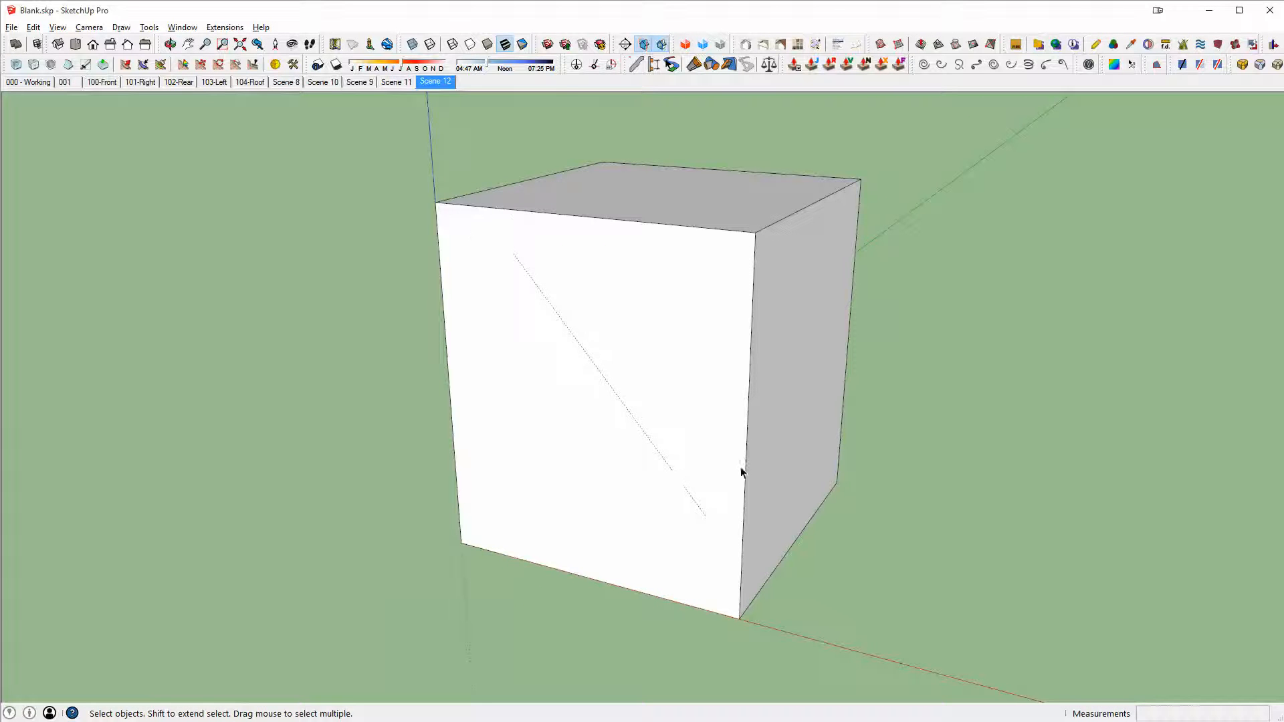
pyautogui.moveTo(741, 467); pyautogui.dragTo(616, 431, button='middle')
pyautogui.press('r')
pyautogui.click(832, 460)
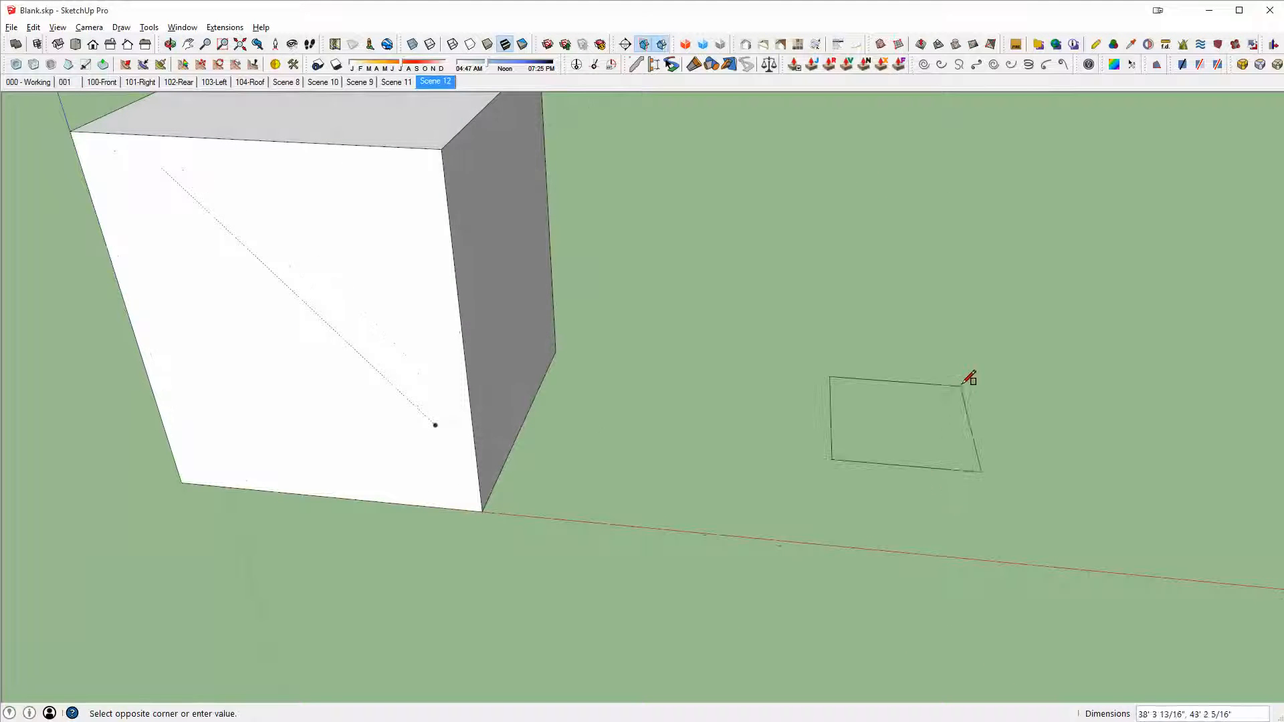
# - Draw a circle with a radius of about 48' on the ground beside the box
pyautogui.press('c')
pyautogui.moveTo(937, 421); pyautogui.dragTo(860, 496, button='middle')
pyautogui.click(840, 422)
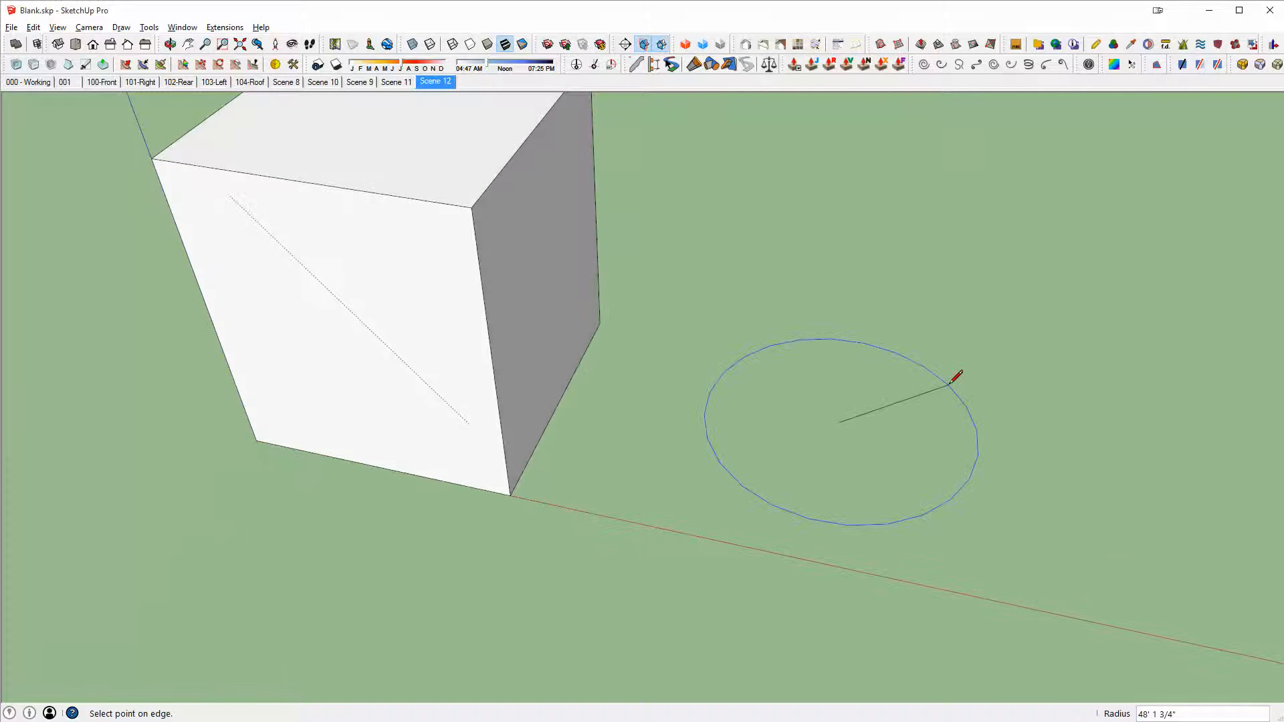
pyautogui.click(950, 385)
# - Extrude the circle upward into a cylinder with Push/Pull
pyautogui.press('p')
pyautogui.click(897, 430)
pyautogui.click(923, 201)
pyautogui.press('space')
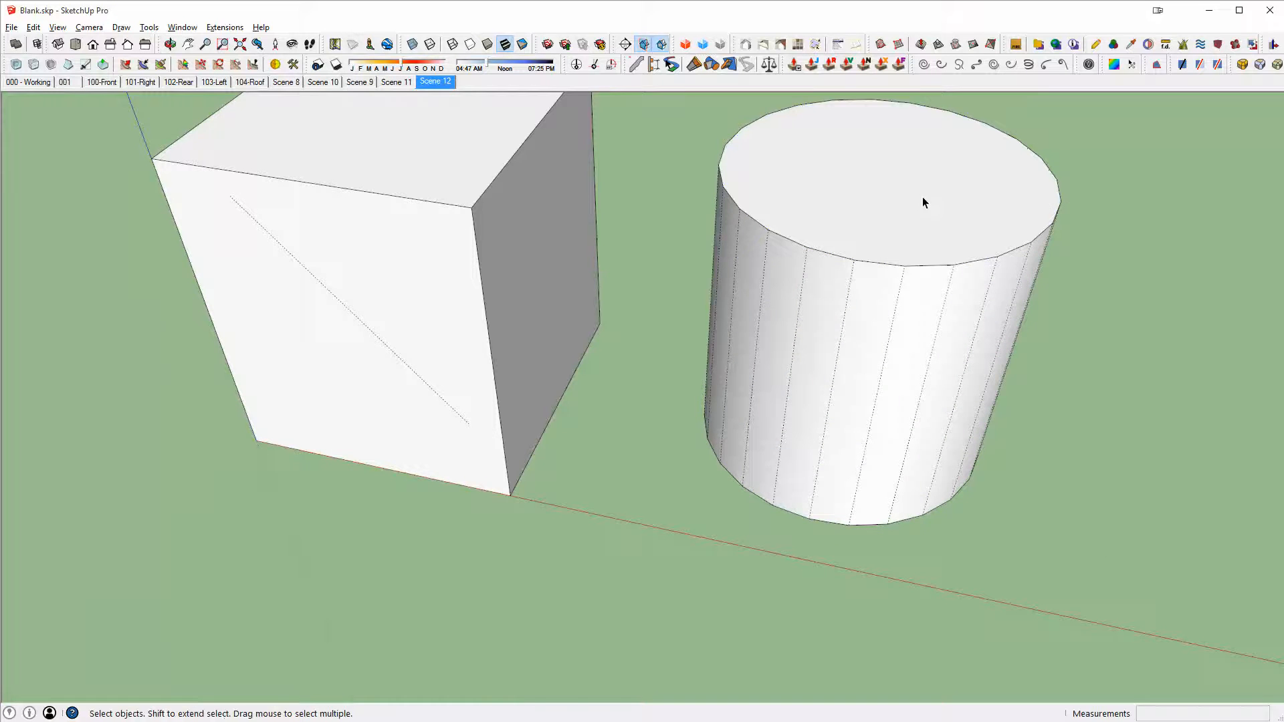
# - Examine the cylinder's softened edges by selecting individual side facets and the upper rim
pyautogui.moveTo(926, 266); pyautogui.dragTo(848, 347, button='middle')
pyautogui.scroll(2, 851, 232)
pyautogui.click(819, 290)
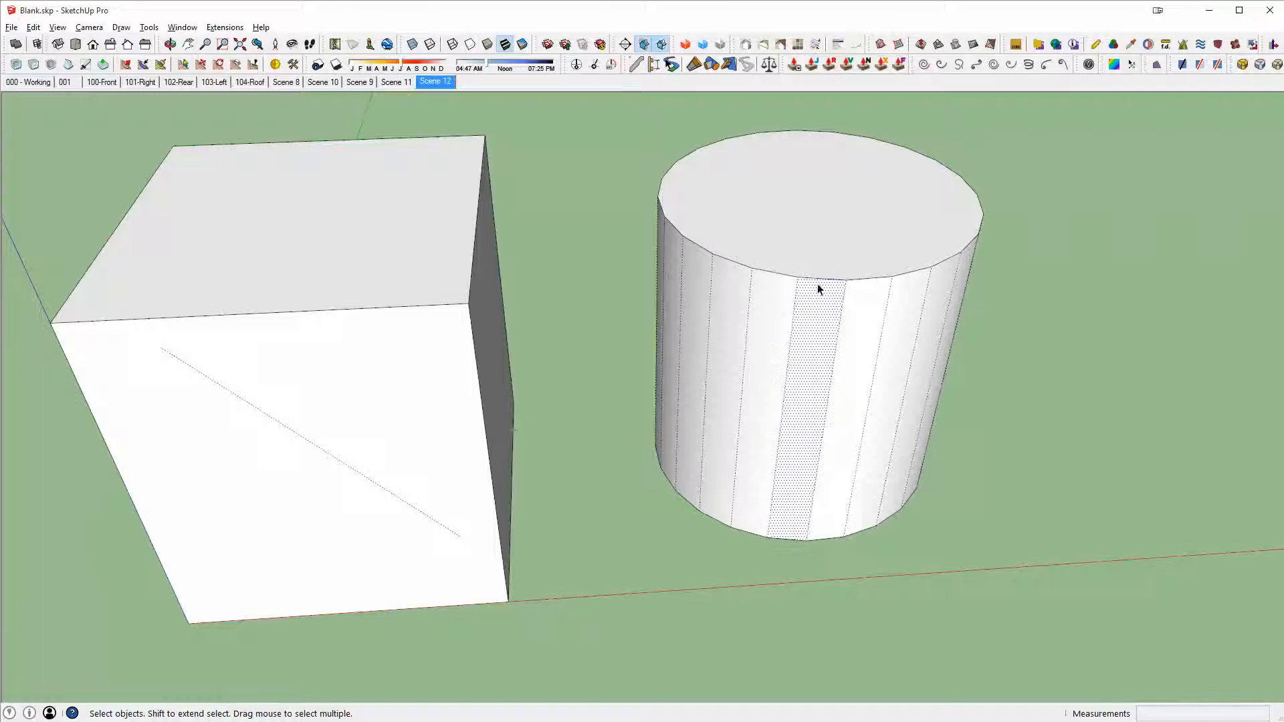
pyautogui.scroll(2, 797, 281)
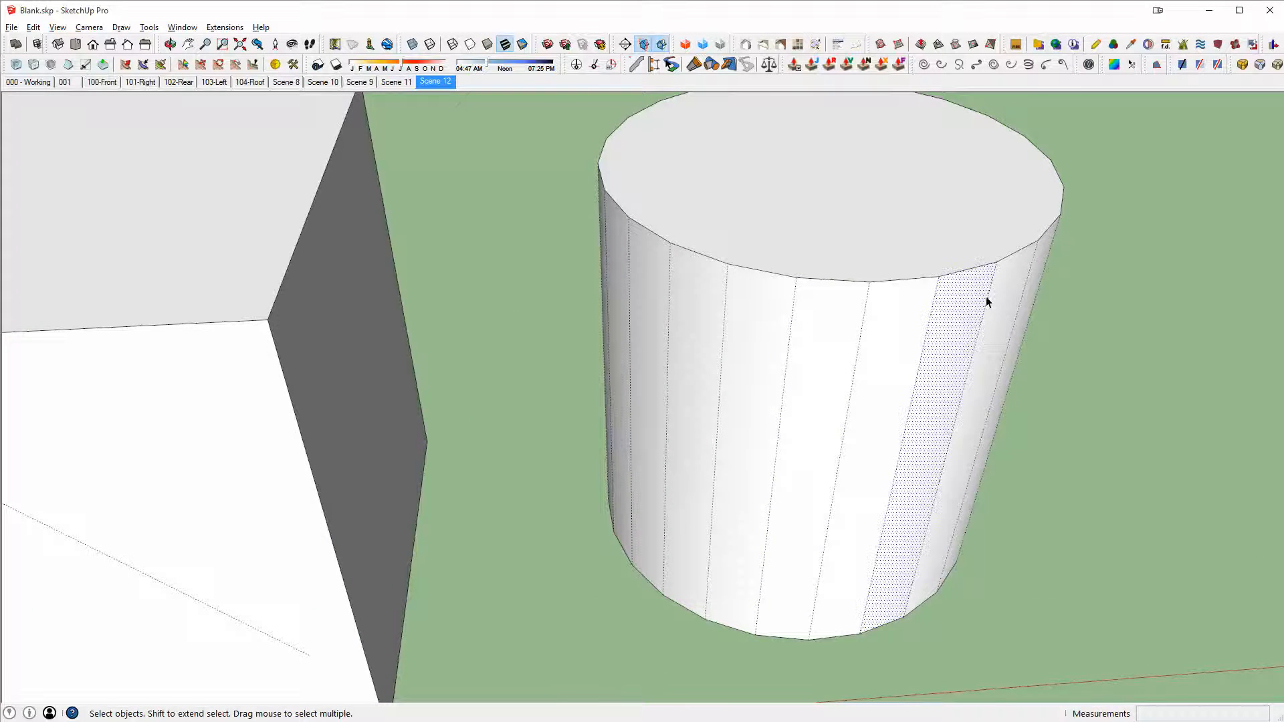
pyautogui.moveTo(986, 298); pyautogui.dragTo(804, 358, button='middle')
pyautogui.click(850, 327)
pyautogui.click(830, 315)
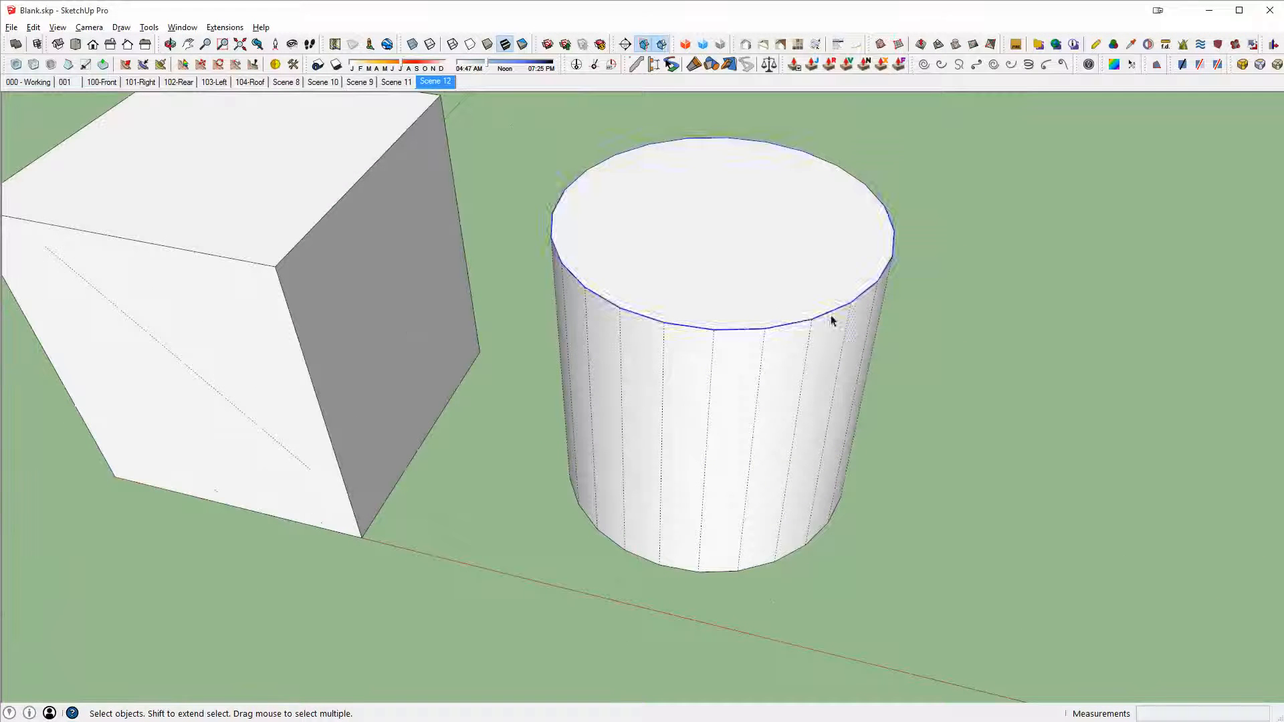
pyautogui.moveTo(862, 314); pyautogui.dragTo(934, 232, button='middle')
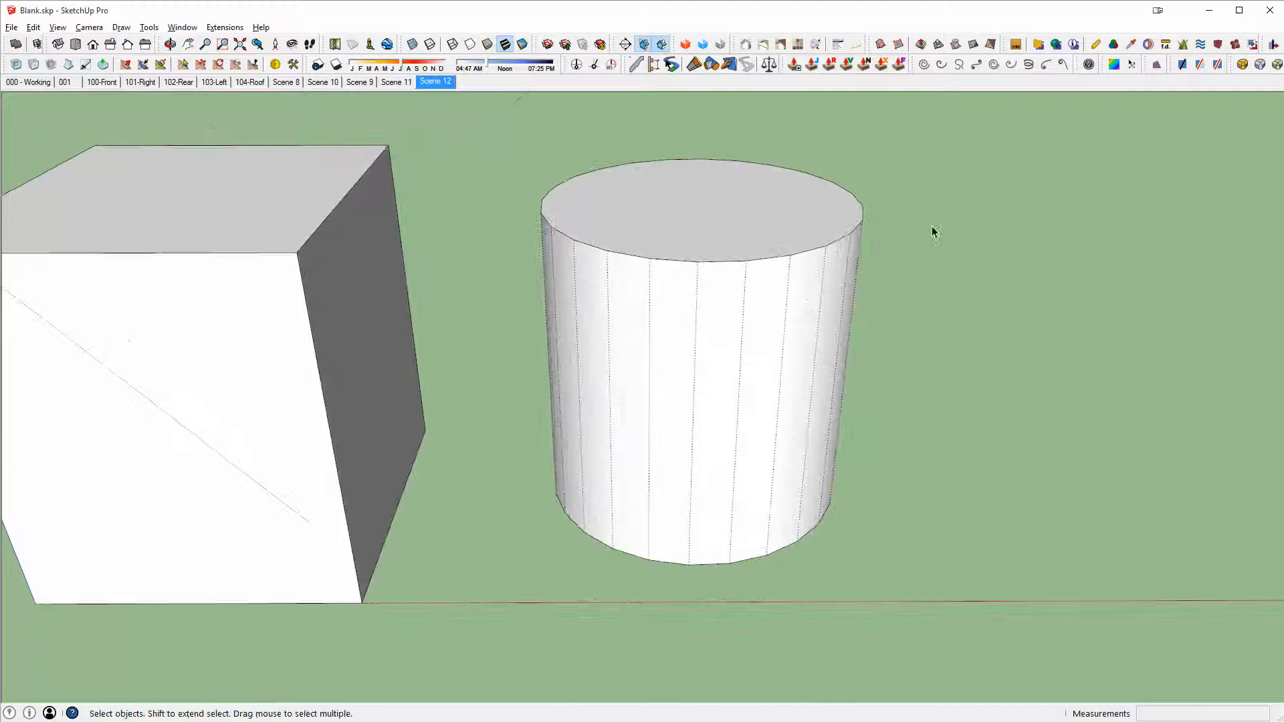
# - Turn off the display of hidden geometry and inspect the cylinder's curved side by selecting it as one surface
pyautogui.hotkey('alt', 'h')
pyautogui.moveTo(773, 273); pyautogui.dragTo(861, 271, button='middle')
pyautogui.click(796, 294)
pyautogui.moveTo(796, 294); pyautogui.dragTo(943, 154, button='middle')
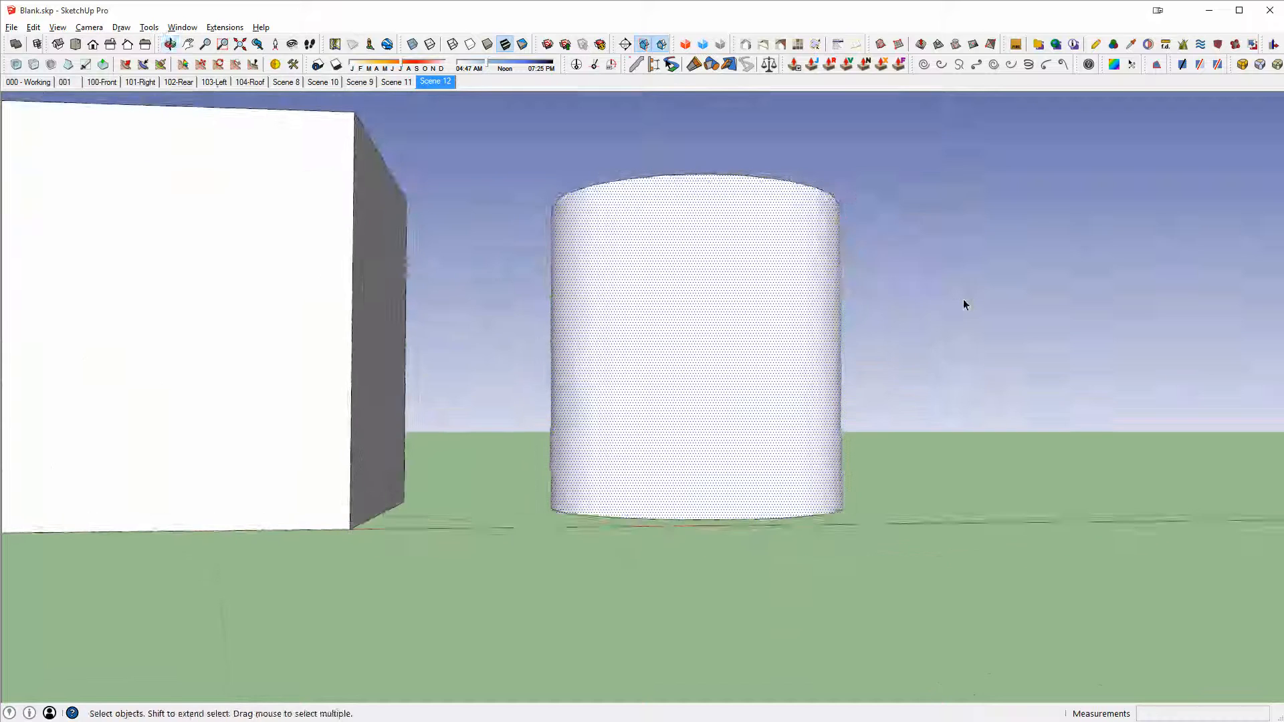
pyautogui.click(963, 301)
pyautogui.moveTo(737, 355); pyautogui.dragTo(812, 486, button='middle')
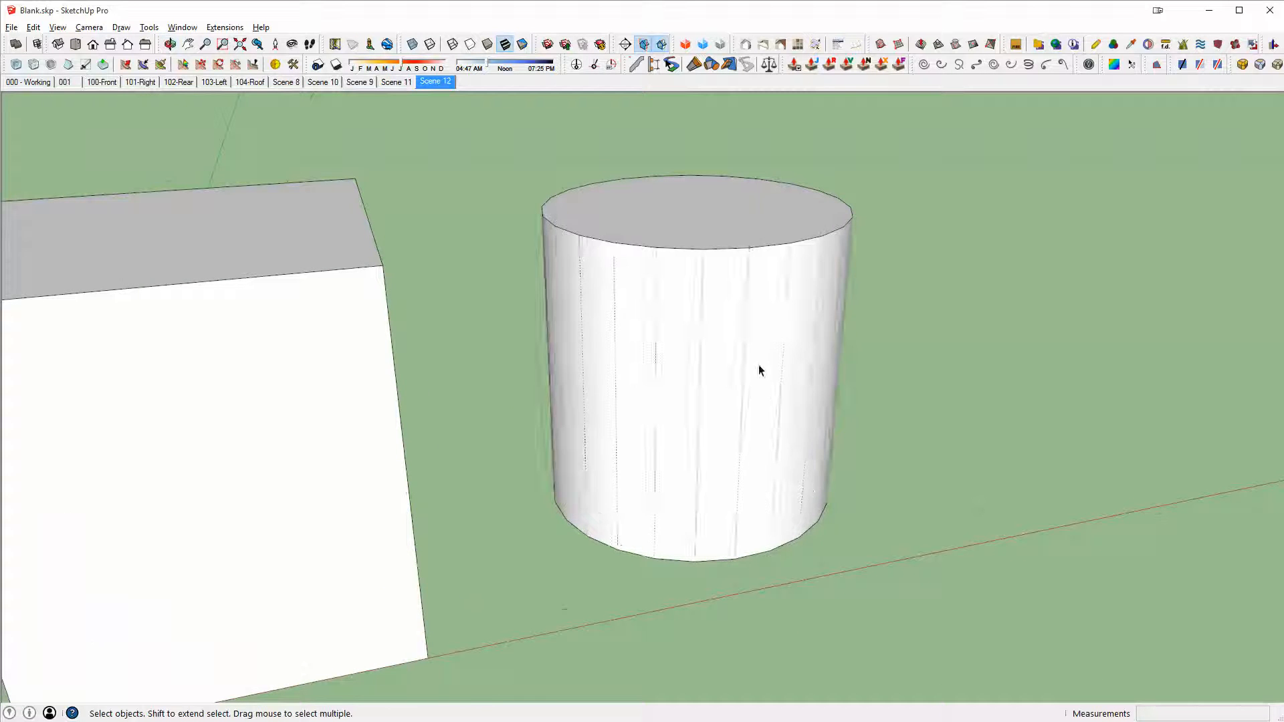
# - Draw a second circle with a radius of about 80' on the ground, on the far side of the cylinder from the box
pyautogui.moveTo(759, 370); pyautogui.dragTo(602, 125, button='middle')
pyautogui.moveTo(793, 579); pyautogui.dragTo(510, 367, button='middle')
pyautogui.press('c')
pyautogui.click(915, 332)
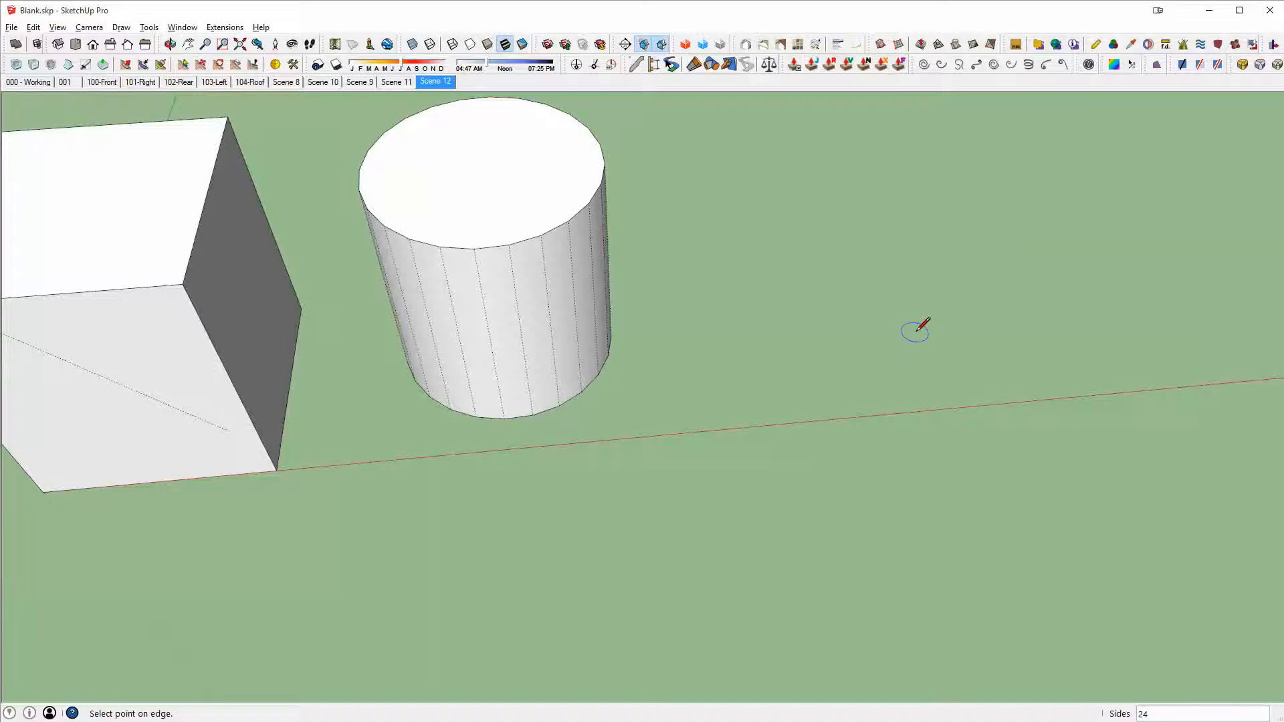
pyautogui.click(1076, 309)
pyautogui.press('space')
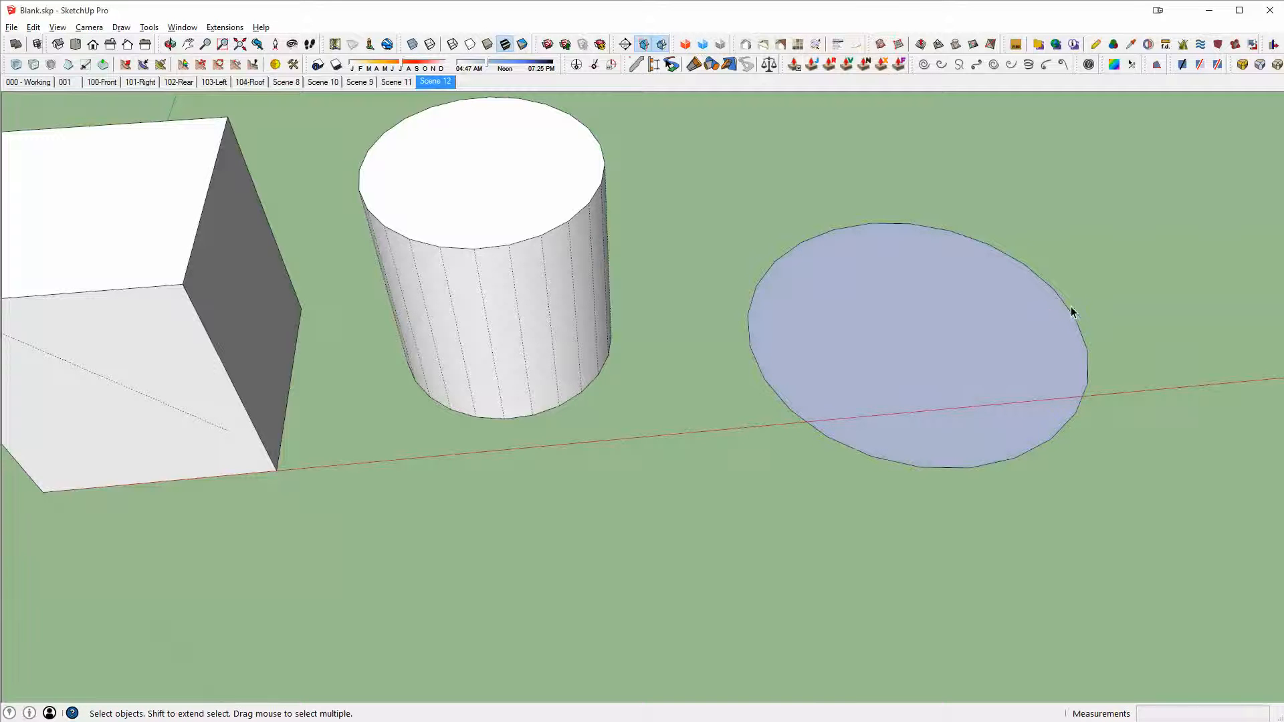
# - Select the new circle's edge, show its entity information and set its segments to 96
pyautogui.click(1067, 312)
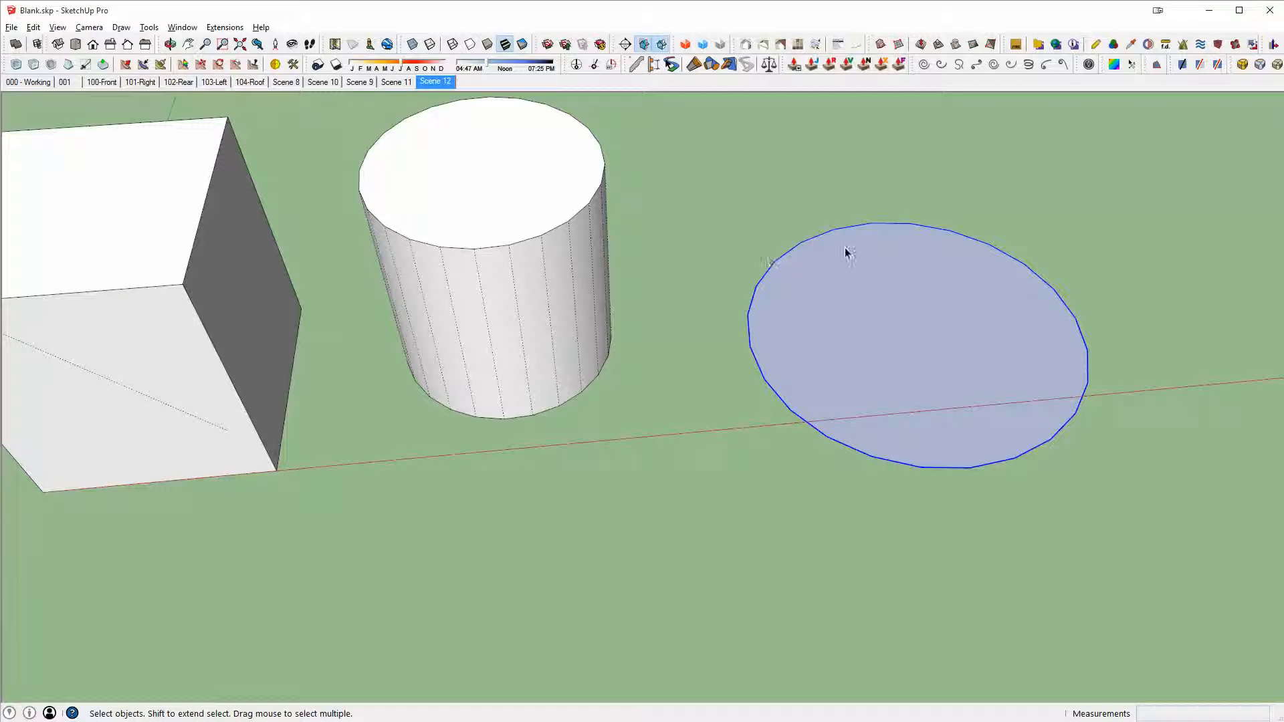
pyautogui.hotkey('ctrl', 'i')
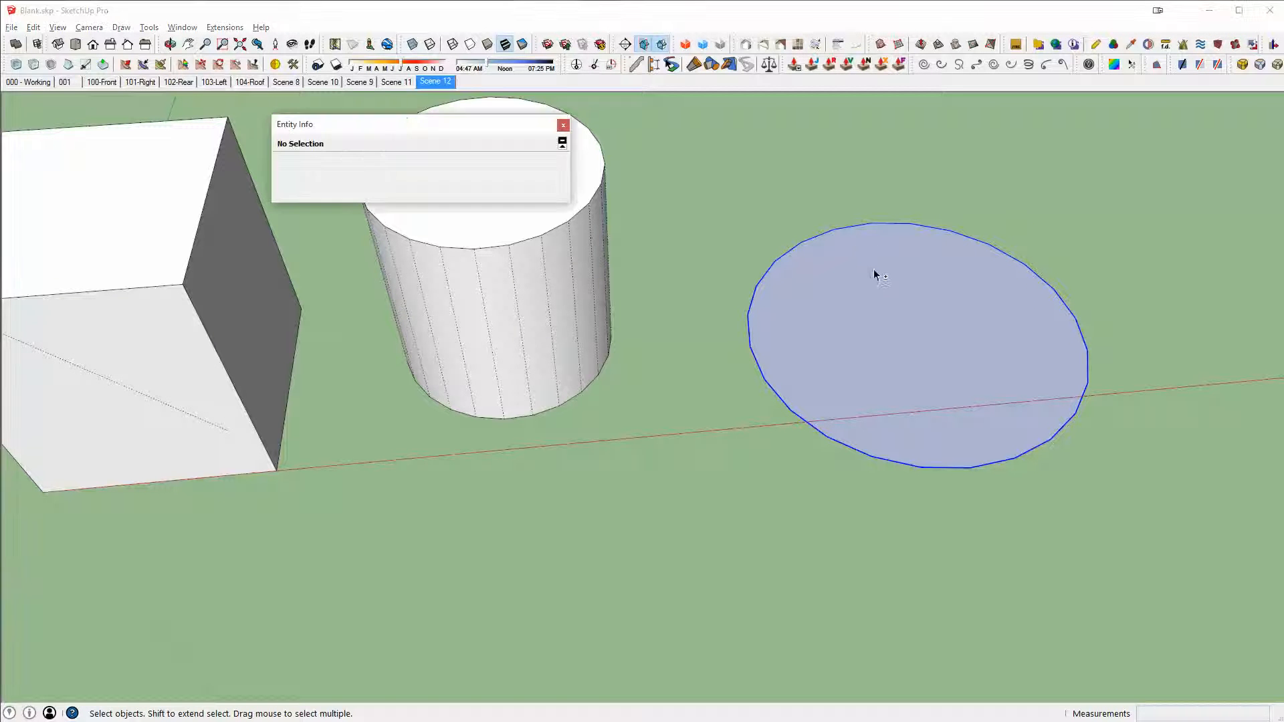
pyautogui.click(181, 27)
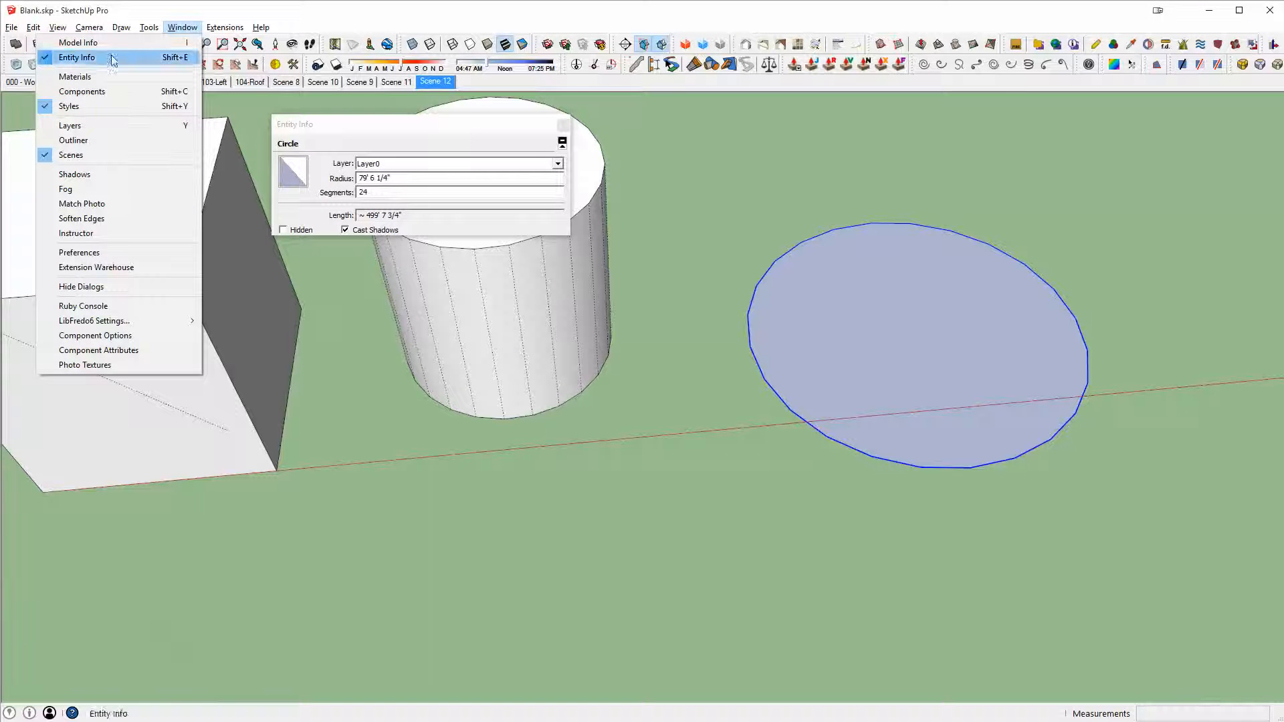
pyautogui.moveTo(472, 133); pyautogui.dragTo(833, 132)
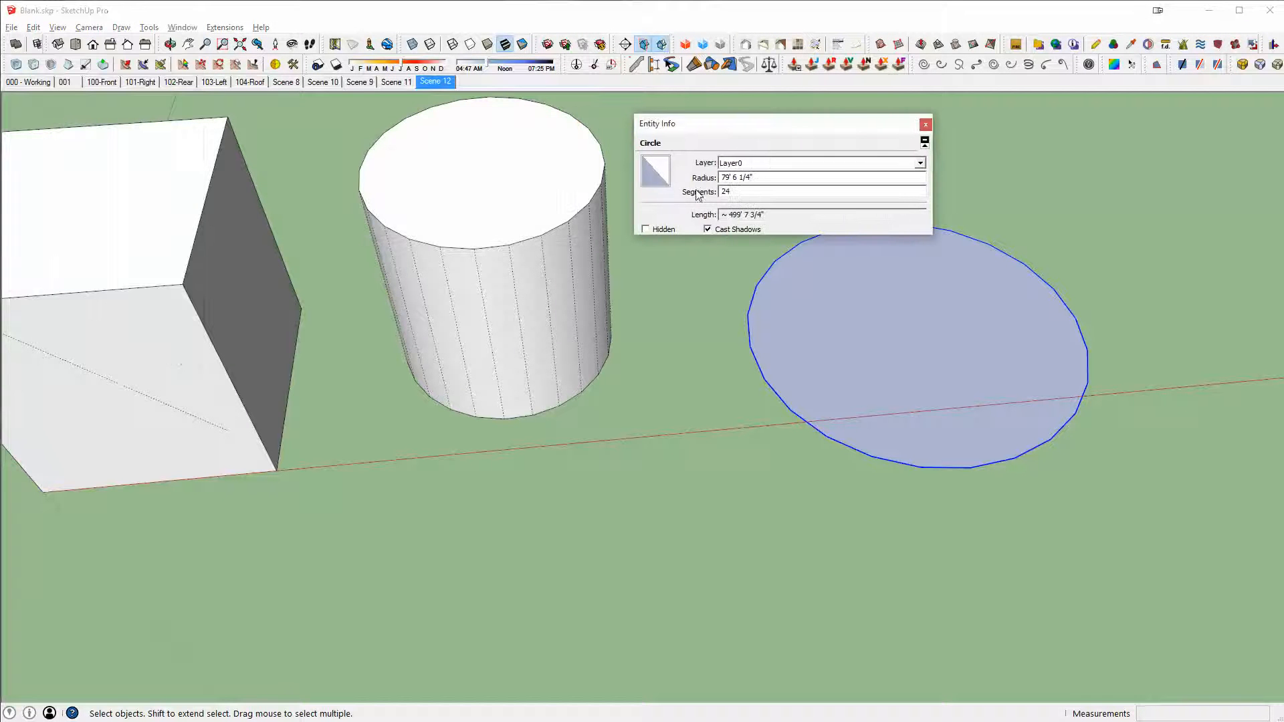
pyautogui.doubleClick(742, 192)
pyautogui.write('96')
pyautogui.press('Return')
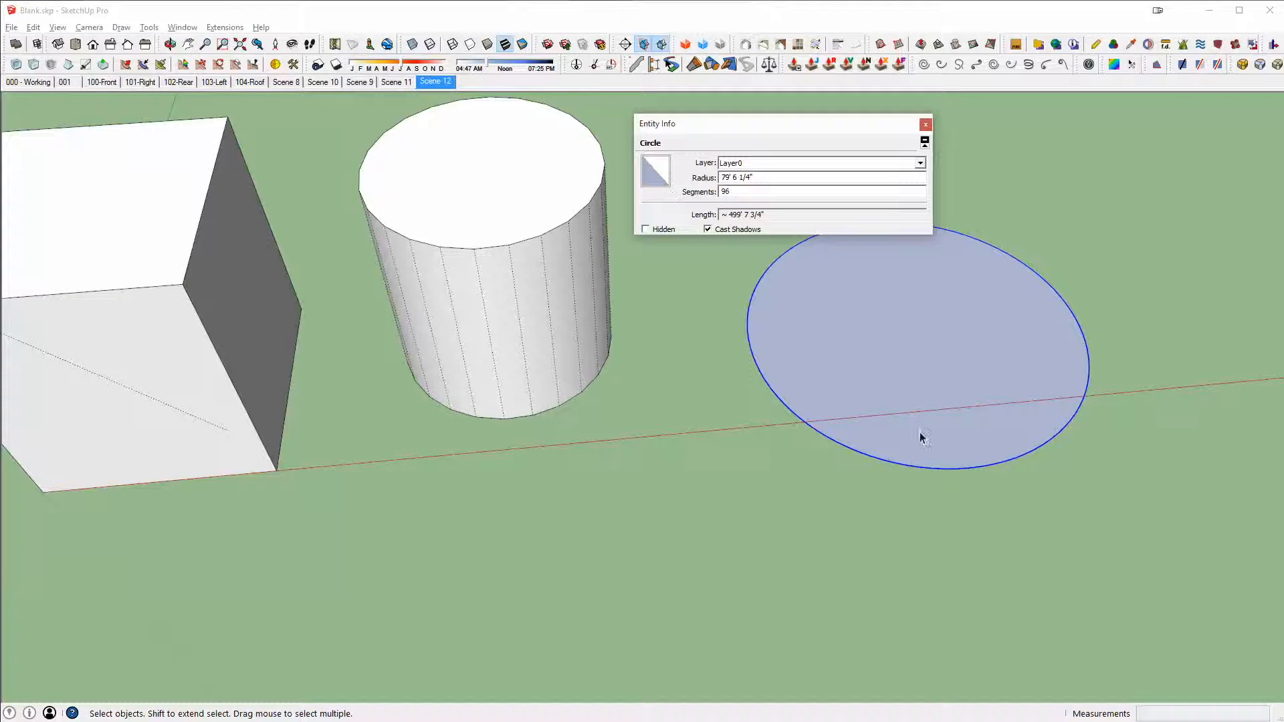
# - Extrude the 96-segment circle upward about 99' into a cylinder with Push/Pull
pyautogui.moveTo(920, 438); pyautogui.dragTo(906, 347, button='middle')
pyautogui.press('p')
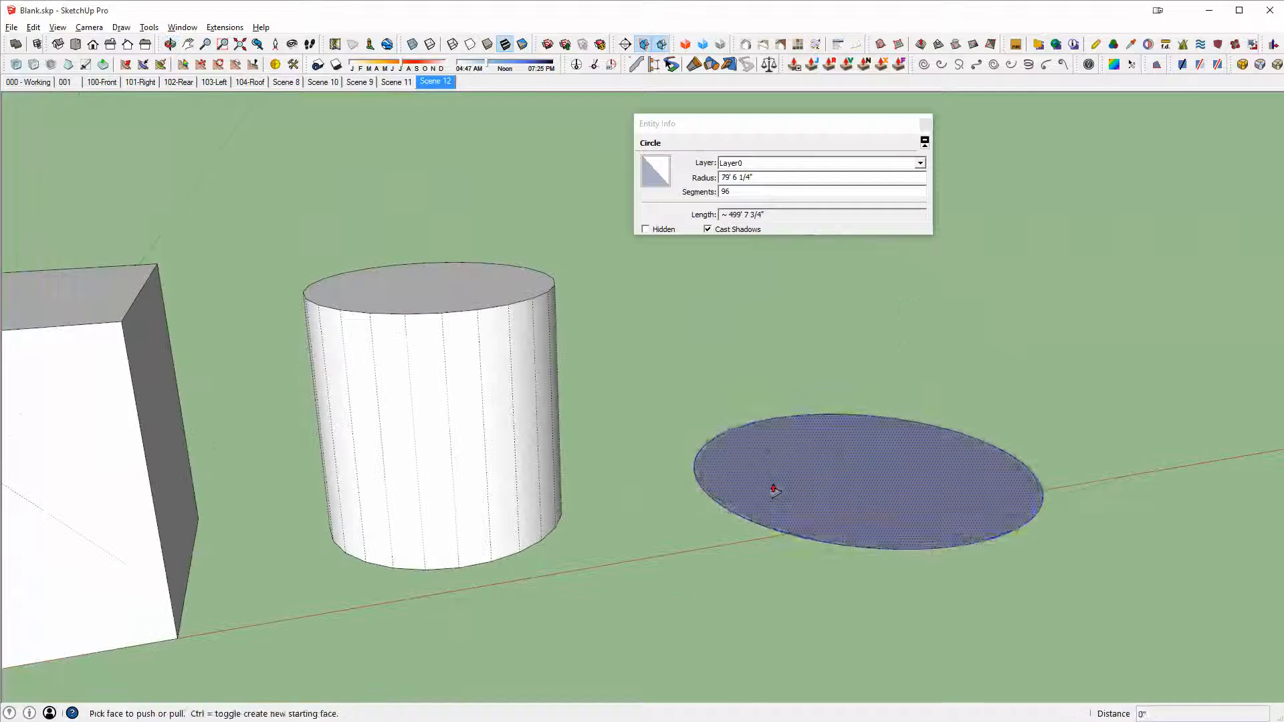
pyautogui.moveTo(774, 490); pyautogui.dragTo(565, 284)
pyautogui.moveTo(564, 284); pyautogui.dragTo(781, 320, button='middle')
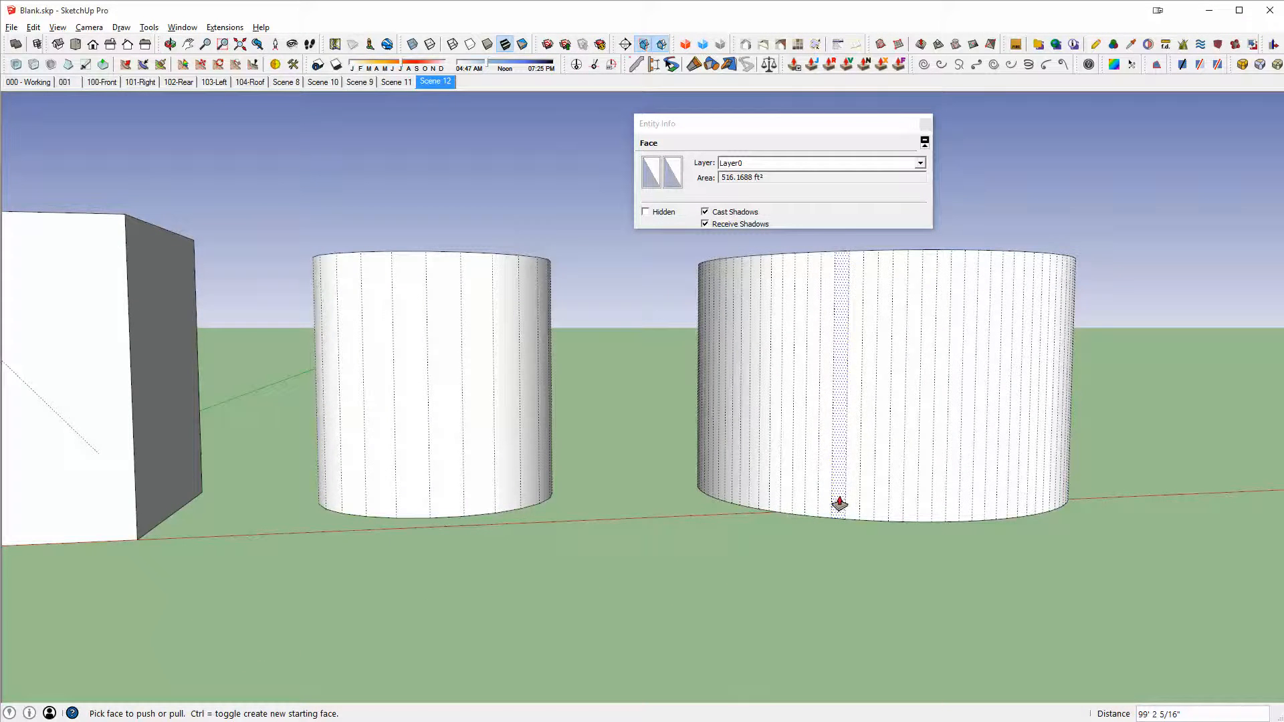
pyautogui.moveTo(424, 367); pyautogui.dragTo(473, 505, button='middle')
pyautogui.press('space')
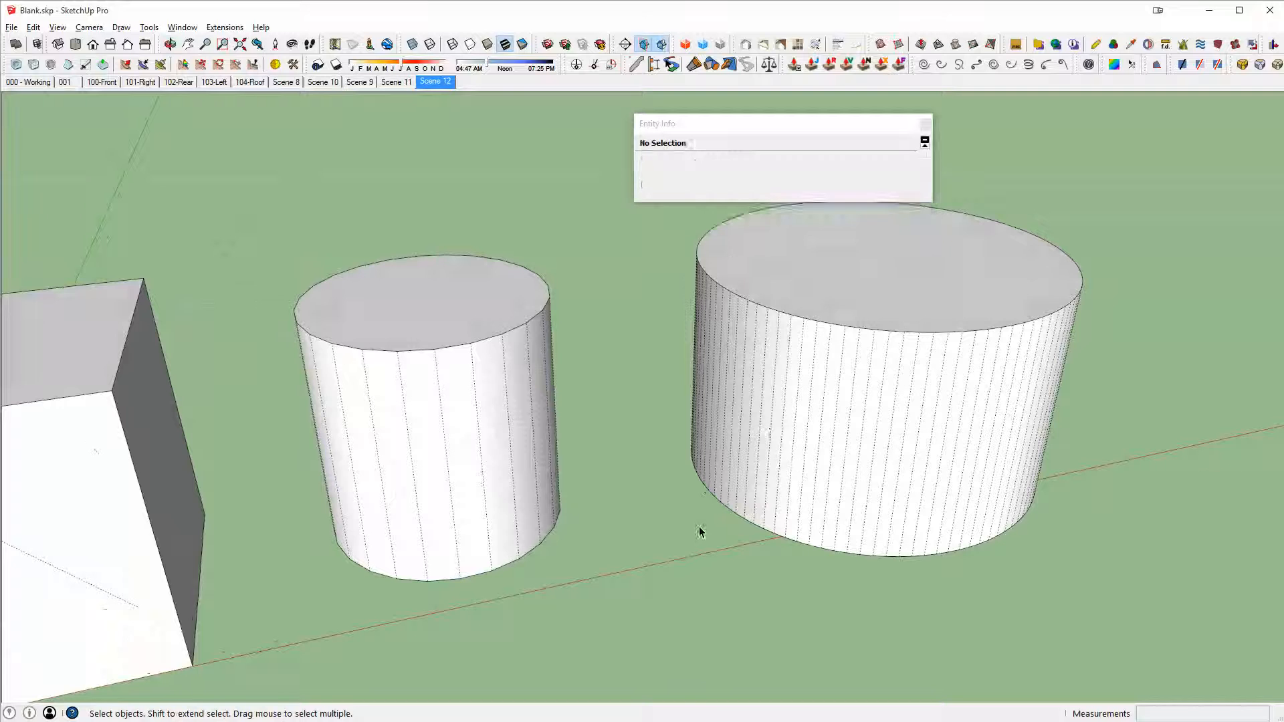
# - Turn off the display of hidden geometry and compare the smoothness of both cylinders from several angles
pyautogui.moveTo(700, 532); pyautogui.dragTo(628, 278, button='middle')
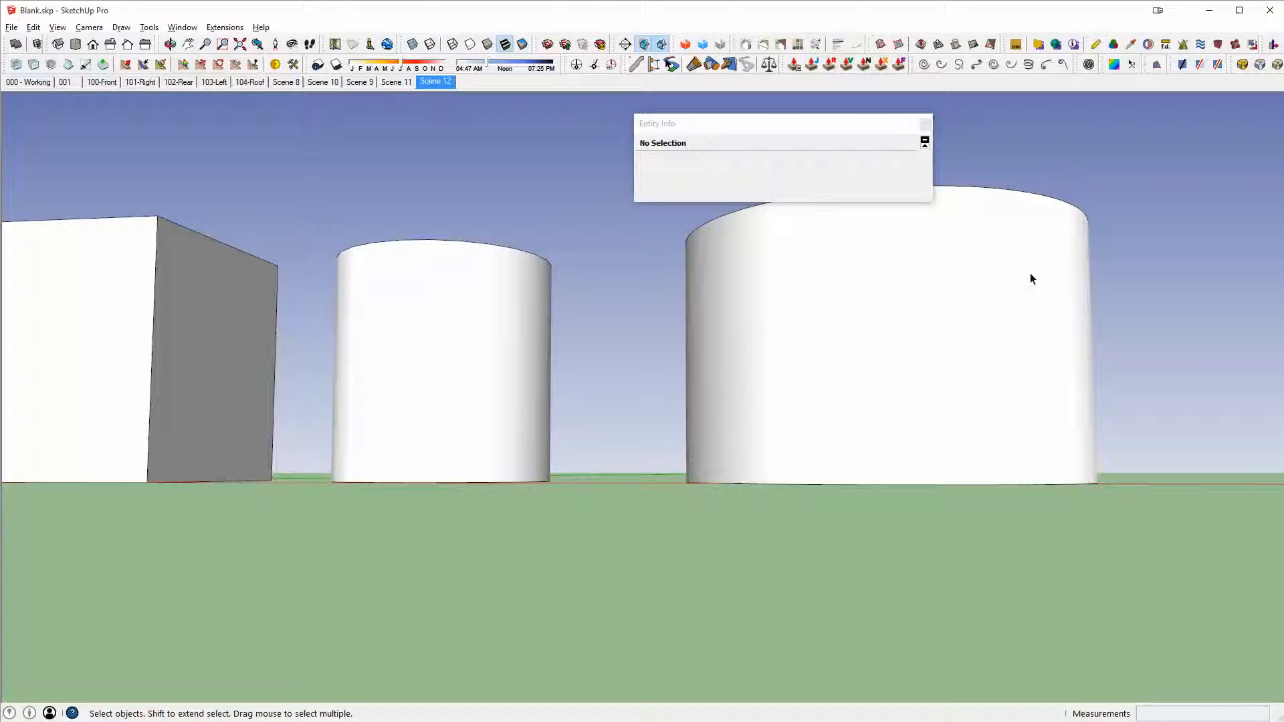
pyautogui.moveTo(1031, 279); pyautogui.dragTo(869, 610, button='middle')
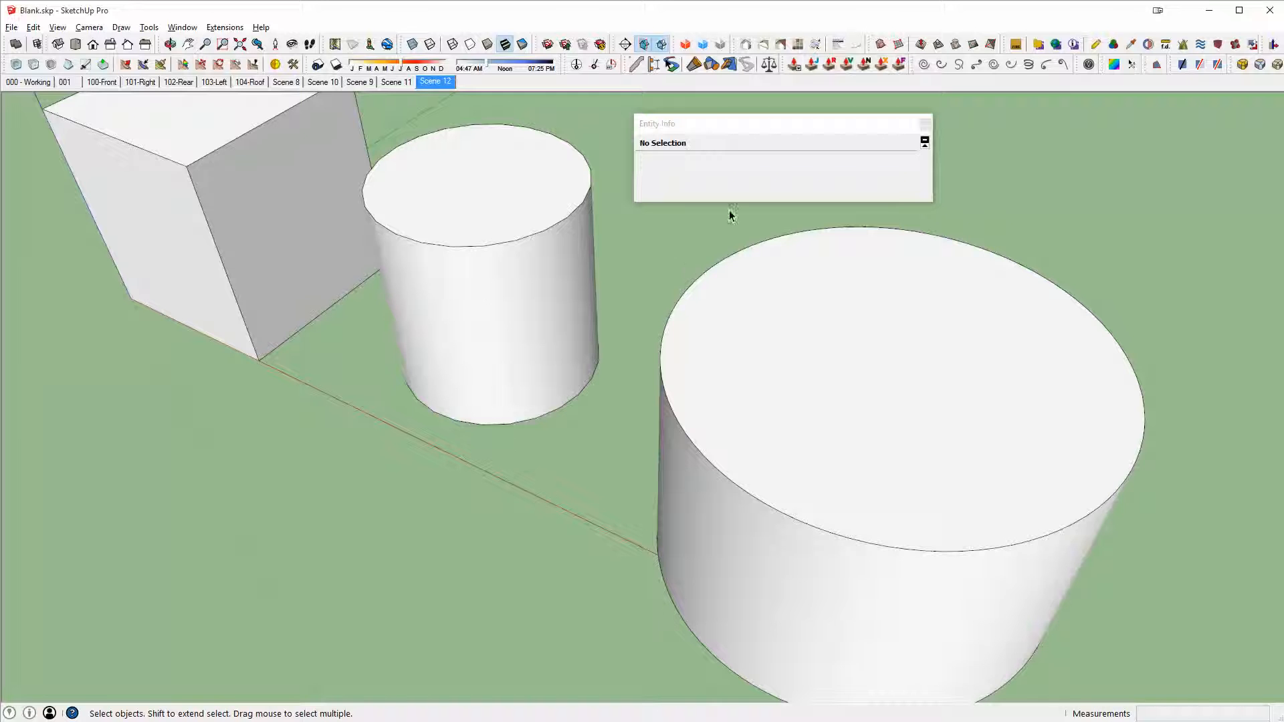
pyautogui.moveTo(421, 284); pyautogui.dragTo(616, 272, button='middle')
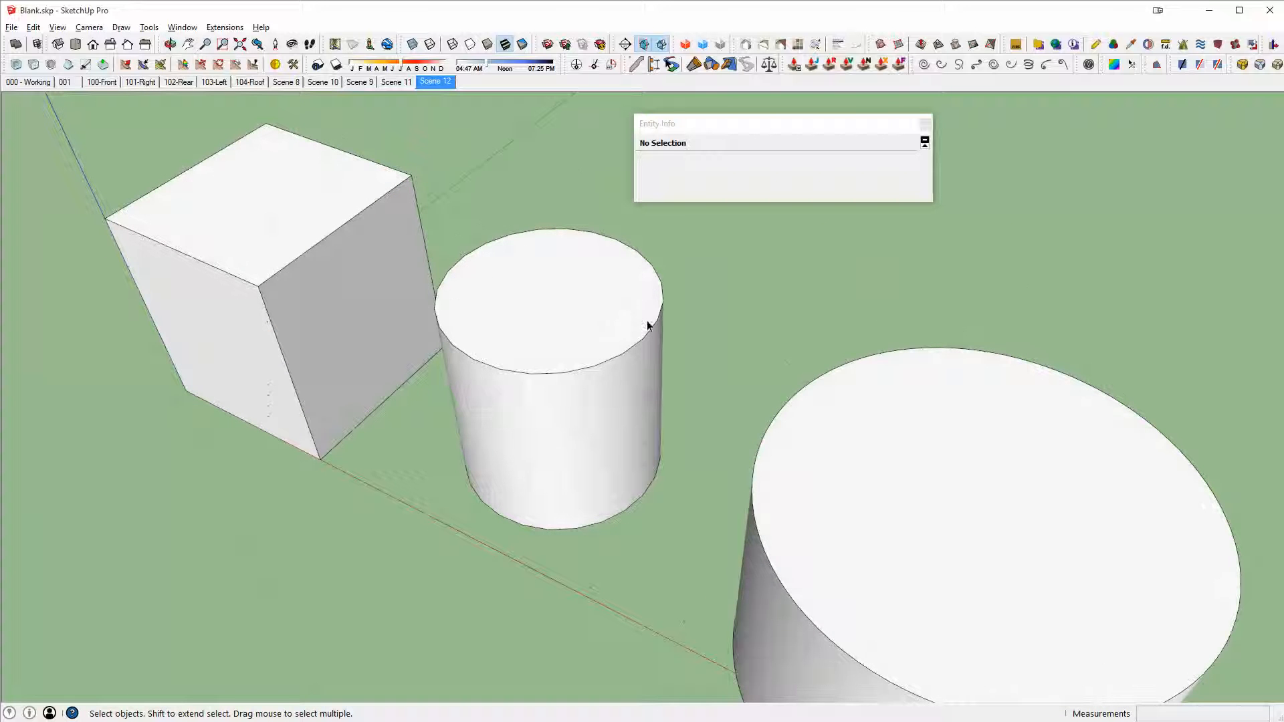
pyautogui.scroll(-3, 634, 273)
pyautogui.moveTo(791, 465); pyautogui.dragTo(901, 346, button='middle')
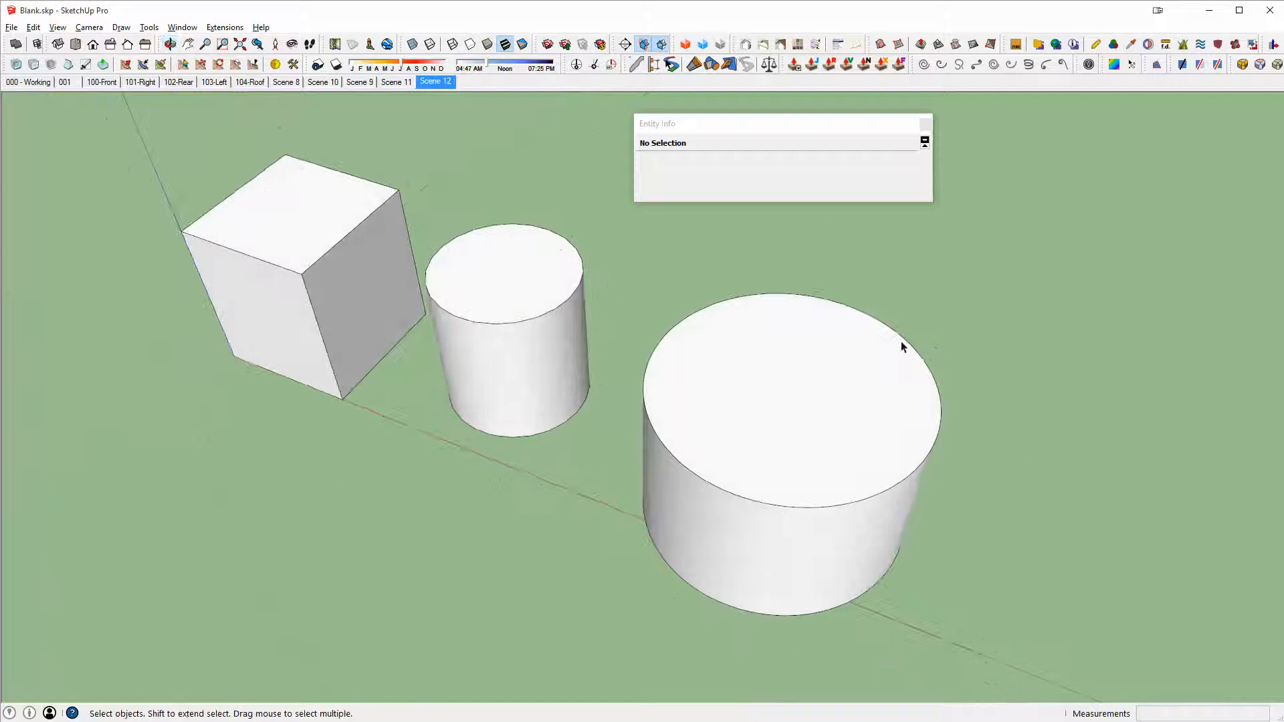
pyautogui.moveTo(796, 336); pyautogui.dragTo(716, 410, button='middle')
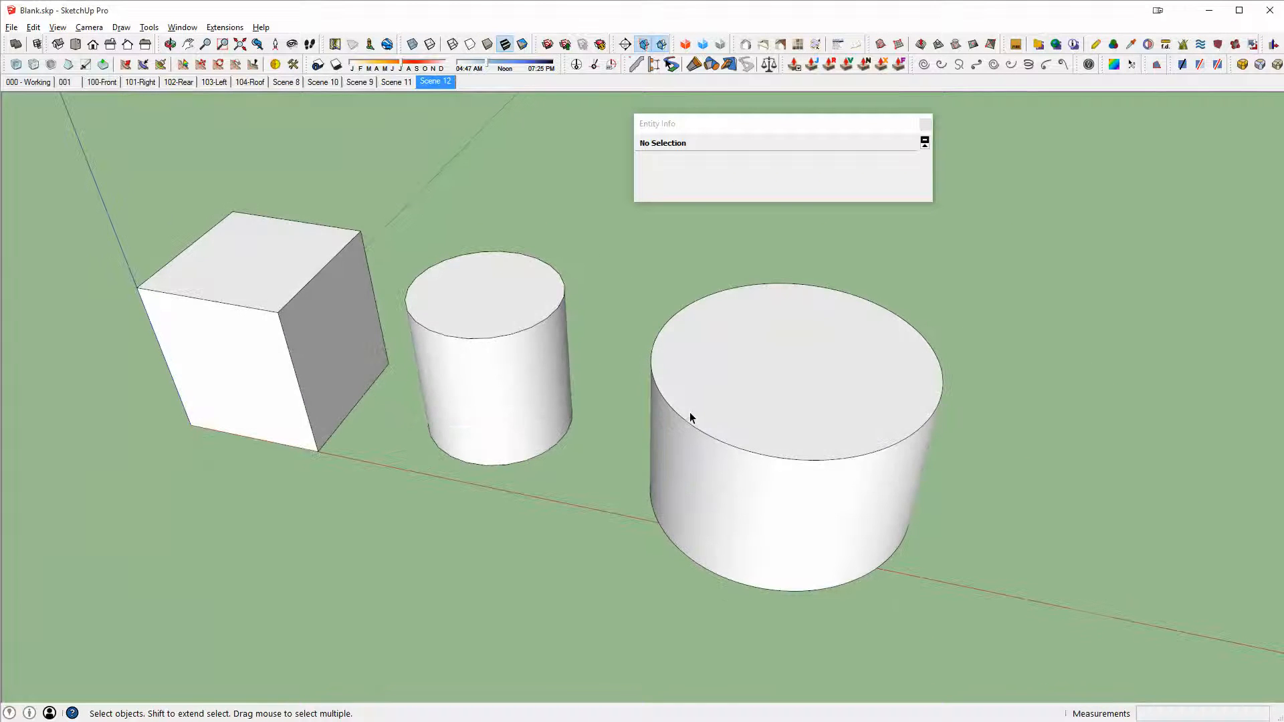
pyautogui.keyDown('shift'); pyautogui.moveTo(497, 343); pyautogui.dragTo(604, 383, button='middle'); pyautogui.keyUp('shift')
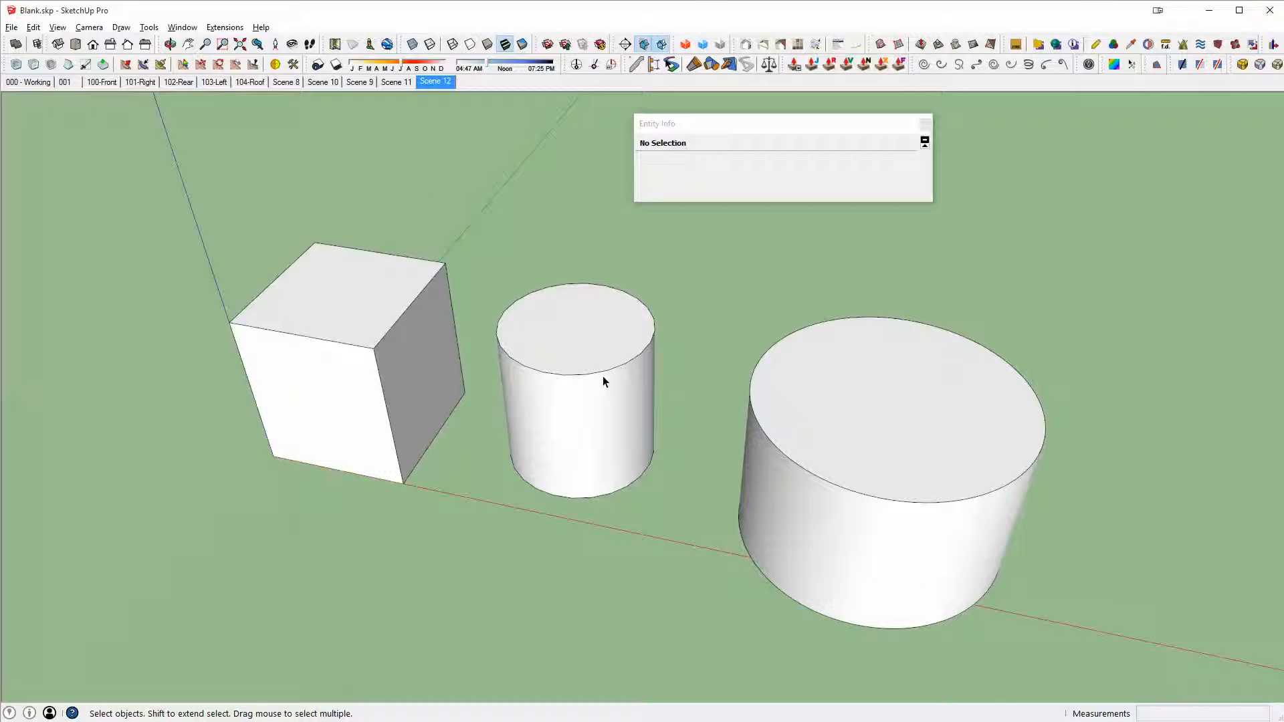
pyautogui.moveTo(671, 456); pyautogui.dragTo(836, 446, button='middle')
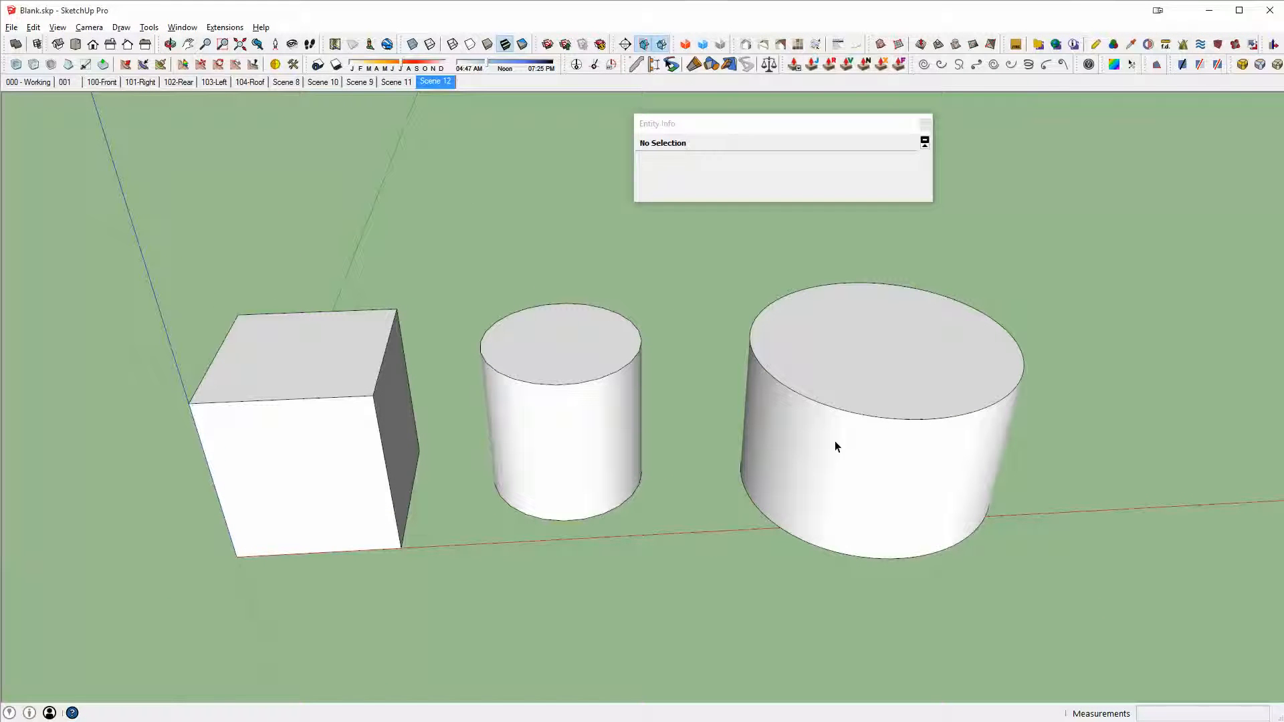
pyautogui.moveTo(862, 431); pyautogui.dragTo(992, 364, button='middle')
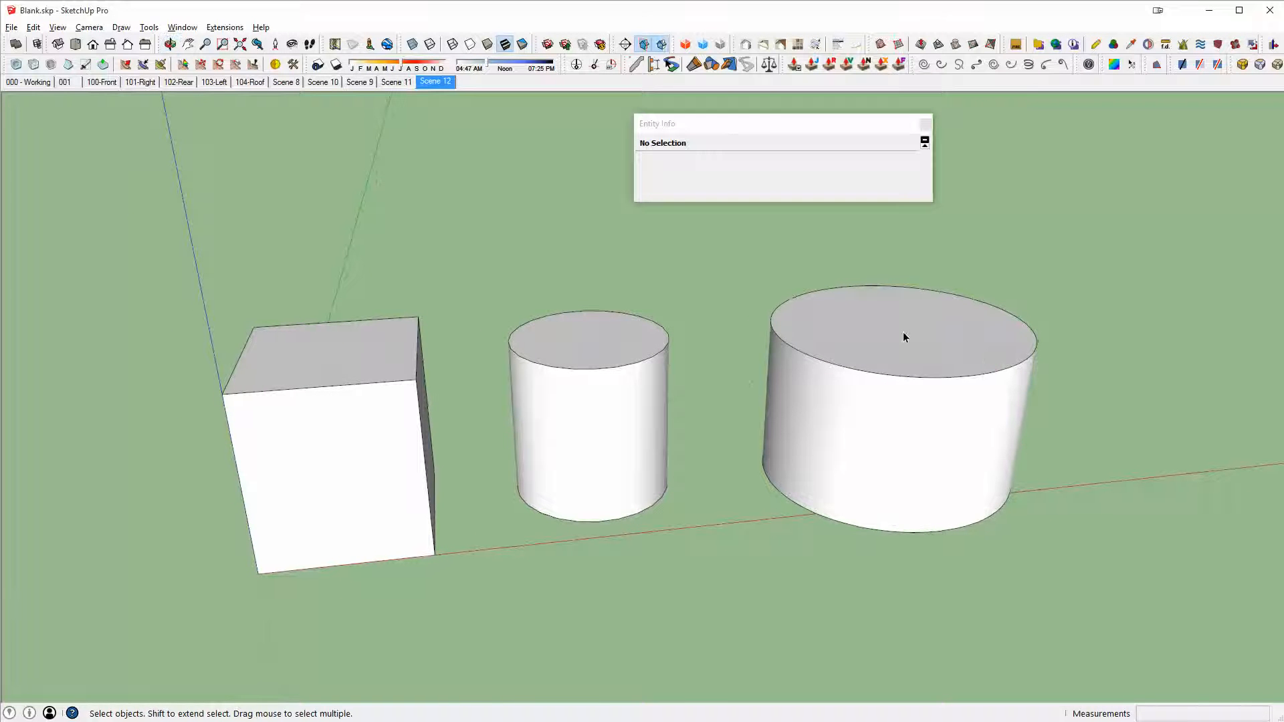
# - Inspect the entity information of the whole large cylinder, the small cylinder's upper rim and the large cylinder's top face
pyautogui.tripleClick(952, 335)
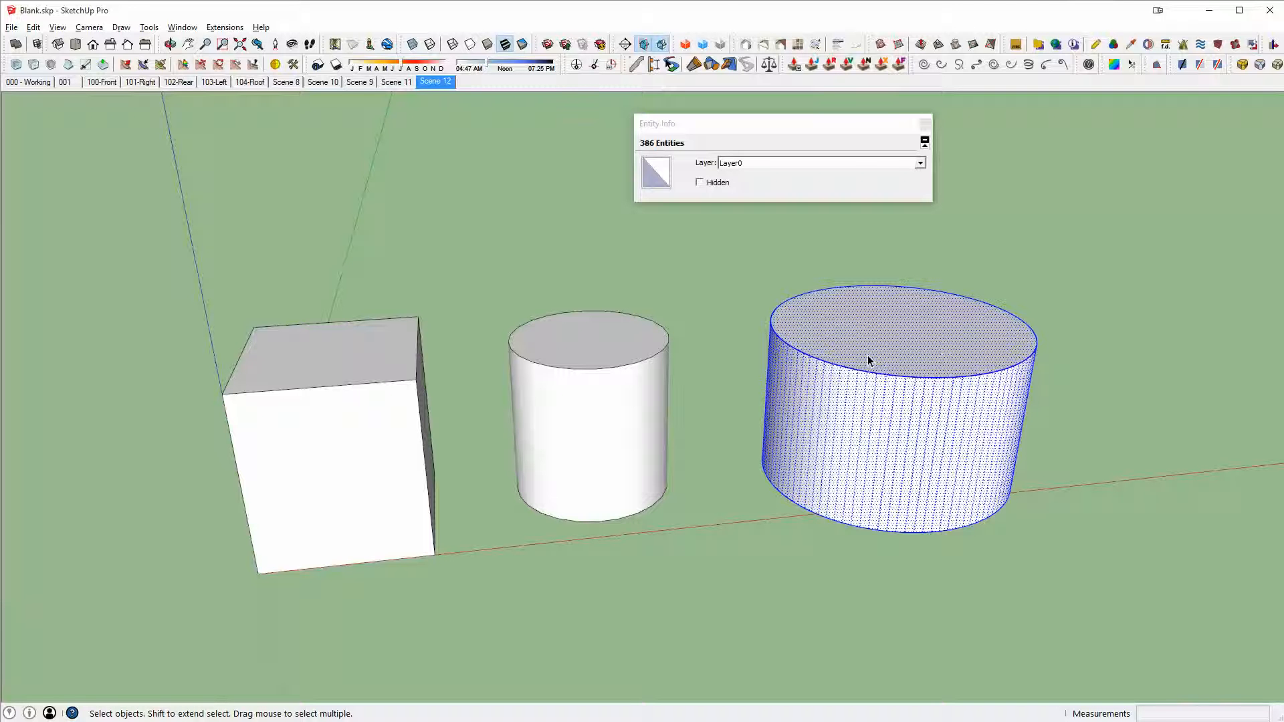
pyautogui.moveTo(866, 364); pyautogui.dragTo(598, 406, button='middle')
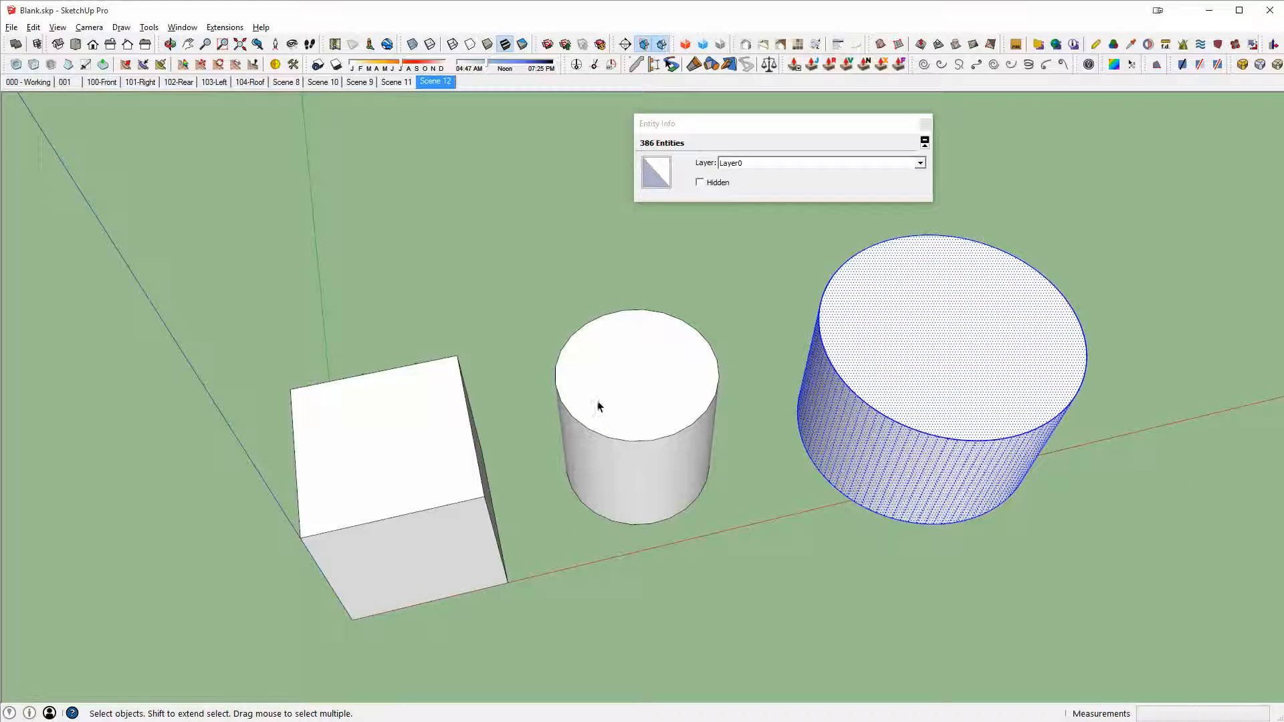
pyautogui.click(592, 321)
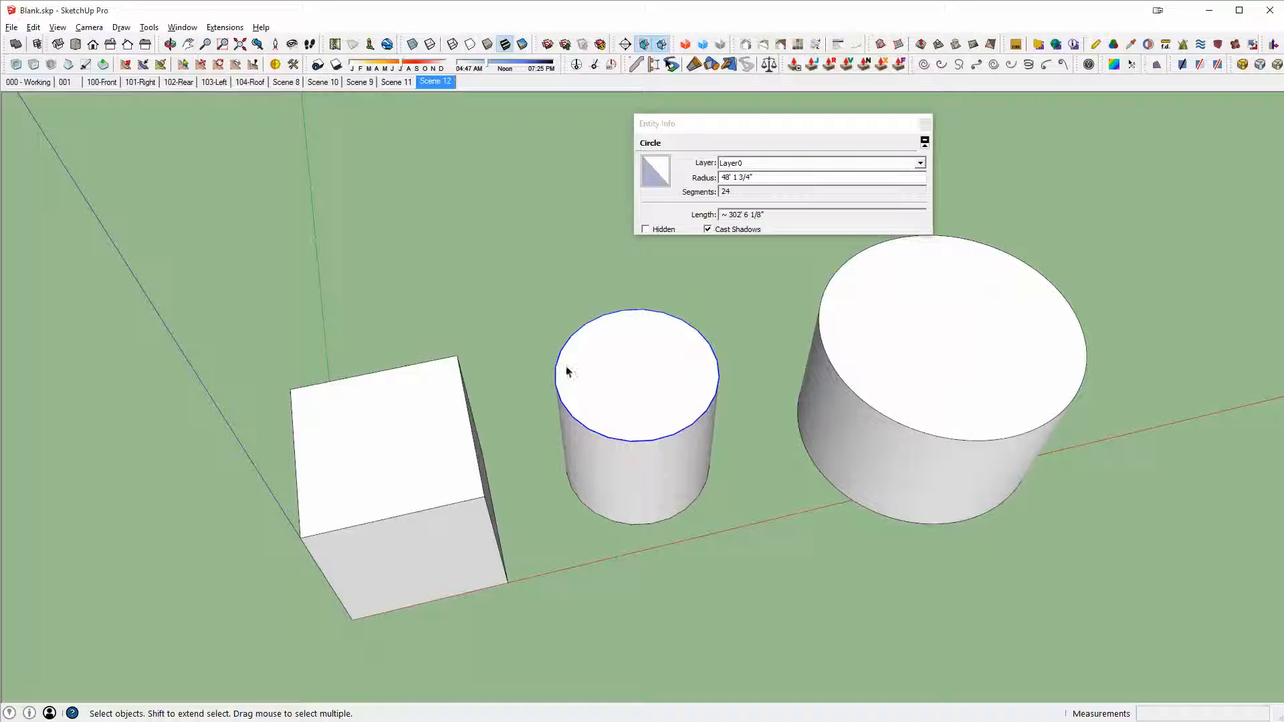
pyautogui.click(1048, 394)
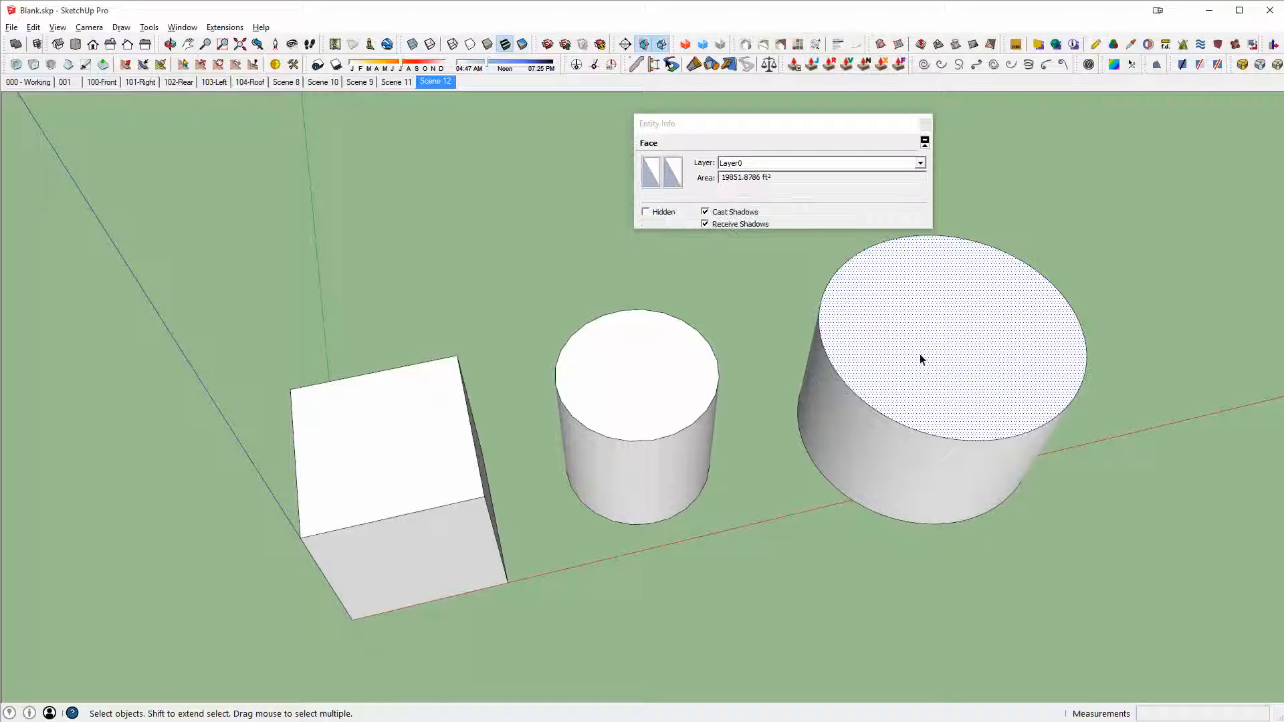
# - Select both cylinders and delete them, keeping only the box
pyautogui.moveTo(920, 354); pyautogui.dragTo(930, 274, button='middle')
pyautogui.moveTo(674, 634); pyautogui.dragTo(578, 645)
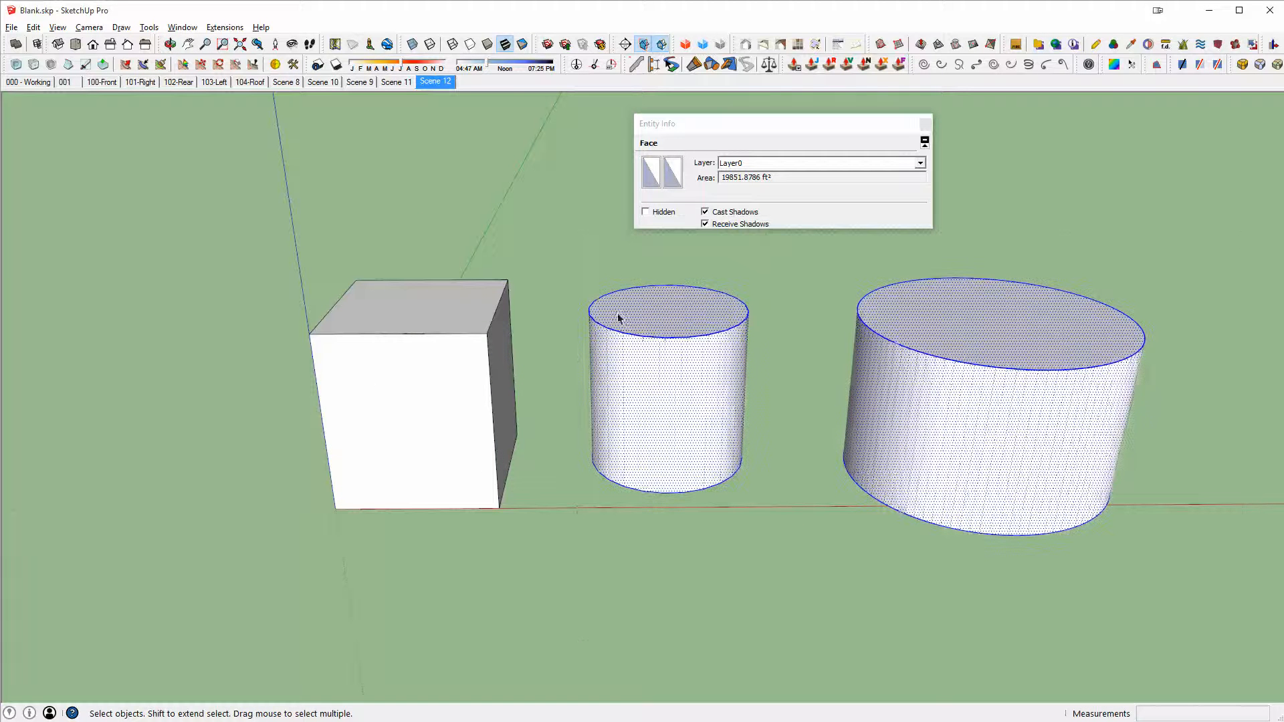
pyautogui.moveTo(687, 327); pyautogui.dragTo(719, 393, button='middle')
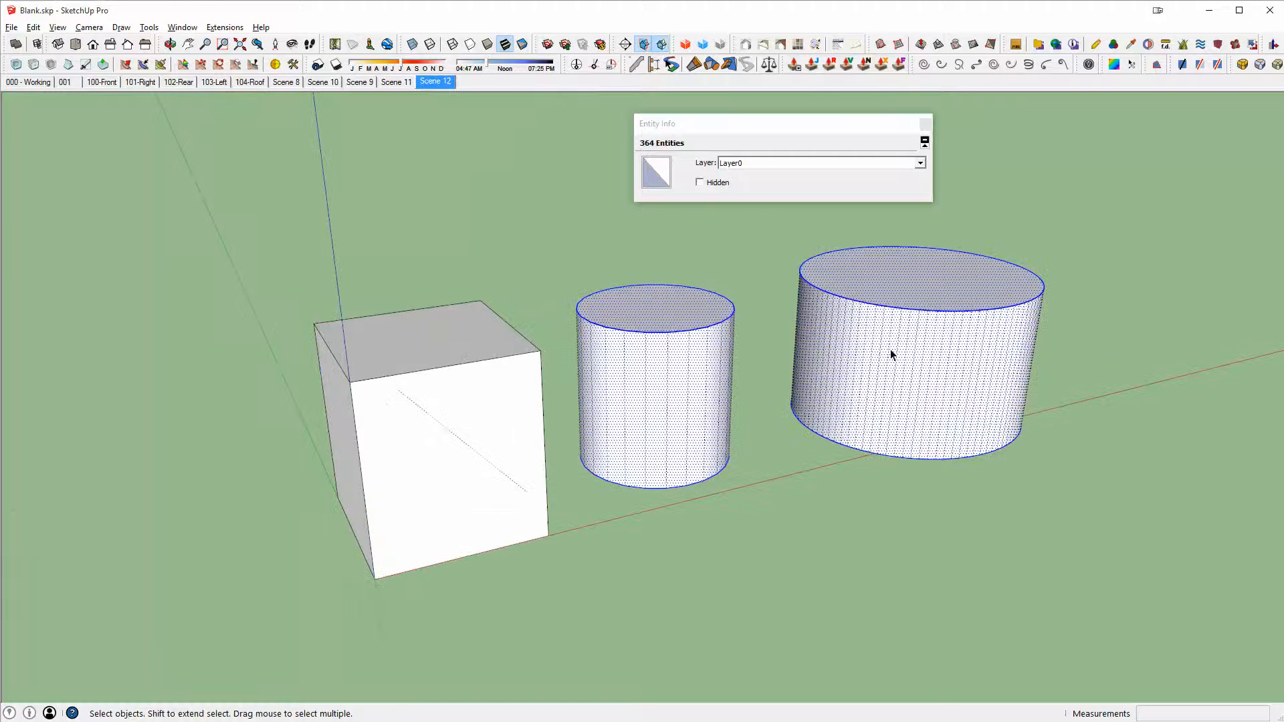
pyautogui.moveTo(892, 356); pyautogui.dragTo(742, 355, button='middle')
pyautogui.press('Delete')
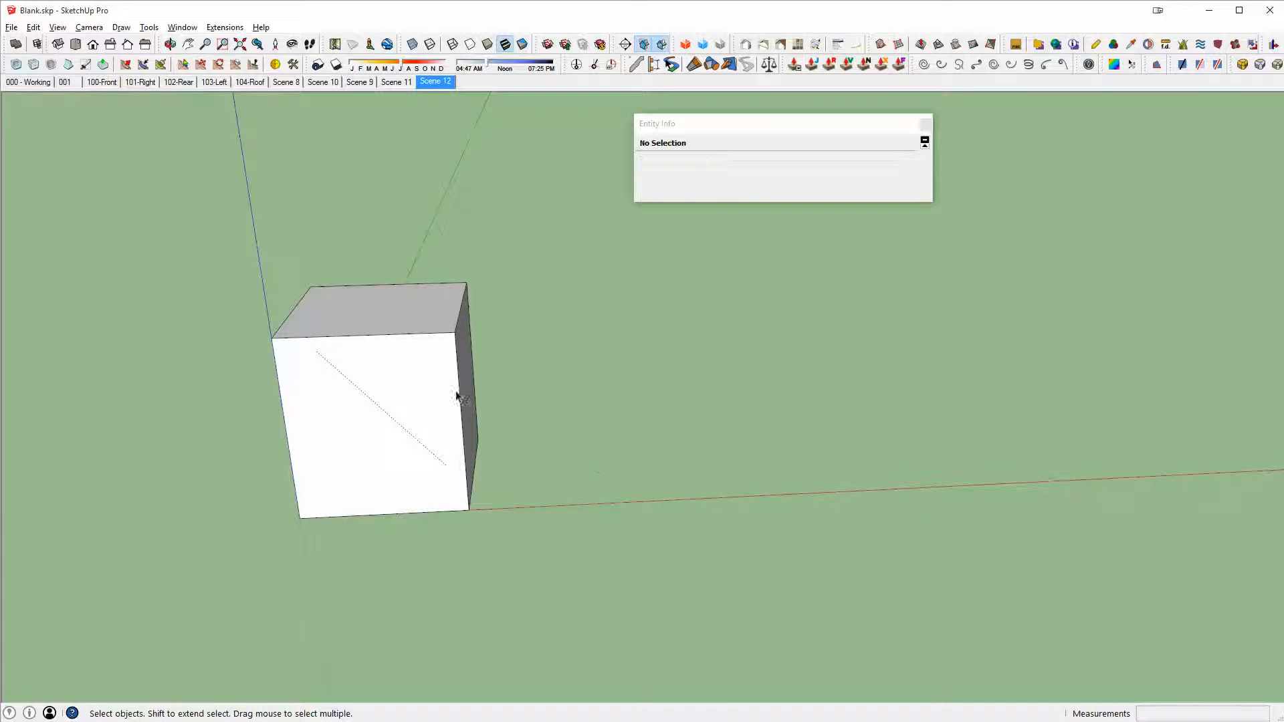
# - Inspect the entity information of the softened diagonal edge on the box's front face and clear the selection
pyautogui.scroll(3, 468, 395)
pyautogui.click(500, 409)
pyautogui.moveTo(455, 352); pyautogui.dragTo(438, 300, button='middle')
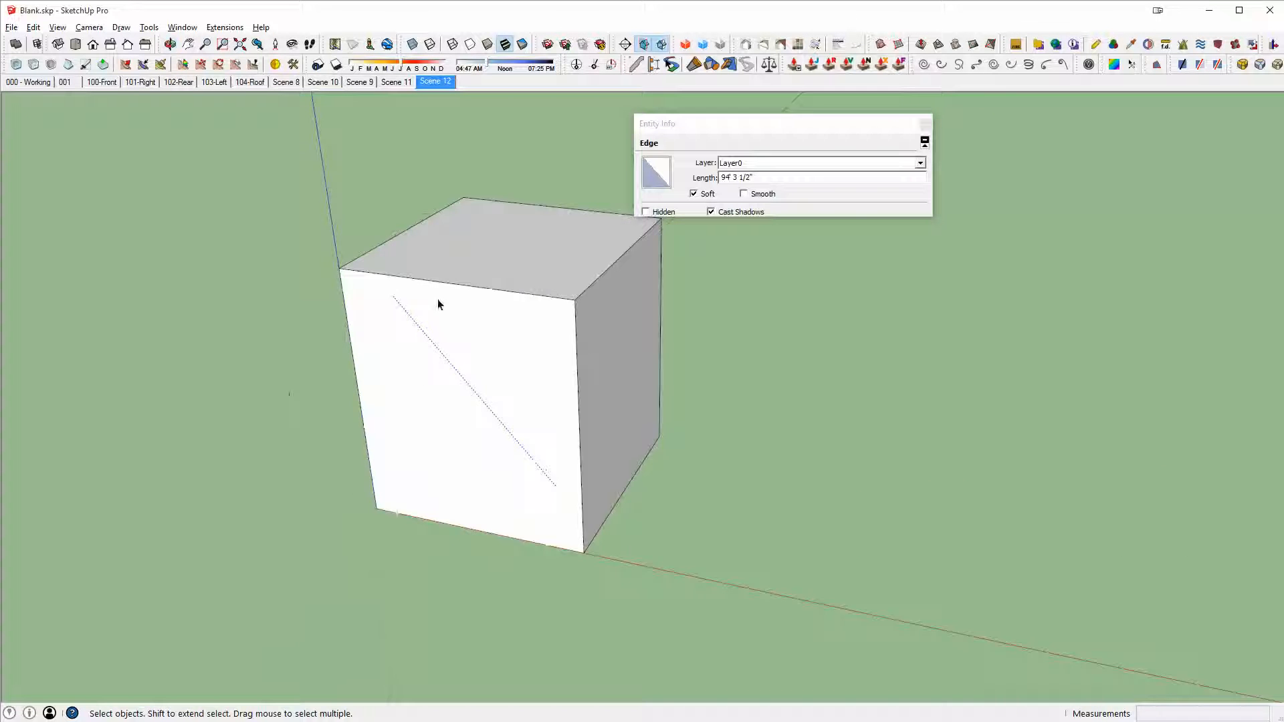
pyautogui.scroll(1, 438, 299)
pyautogui.scroll(-1, 491, 450)
pyautogui.moveTo(498, 458); pyautogui.dragTo(539, 435, button='middle')
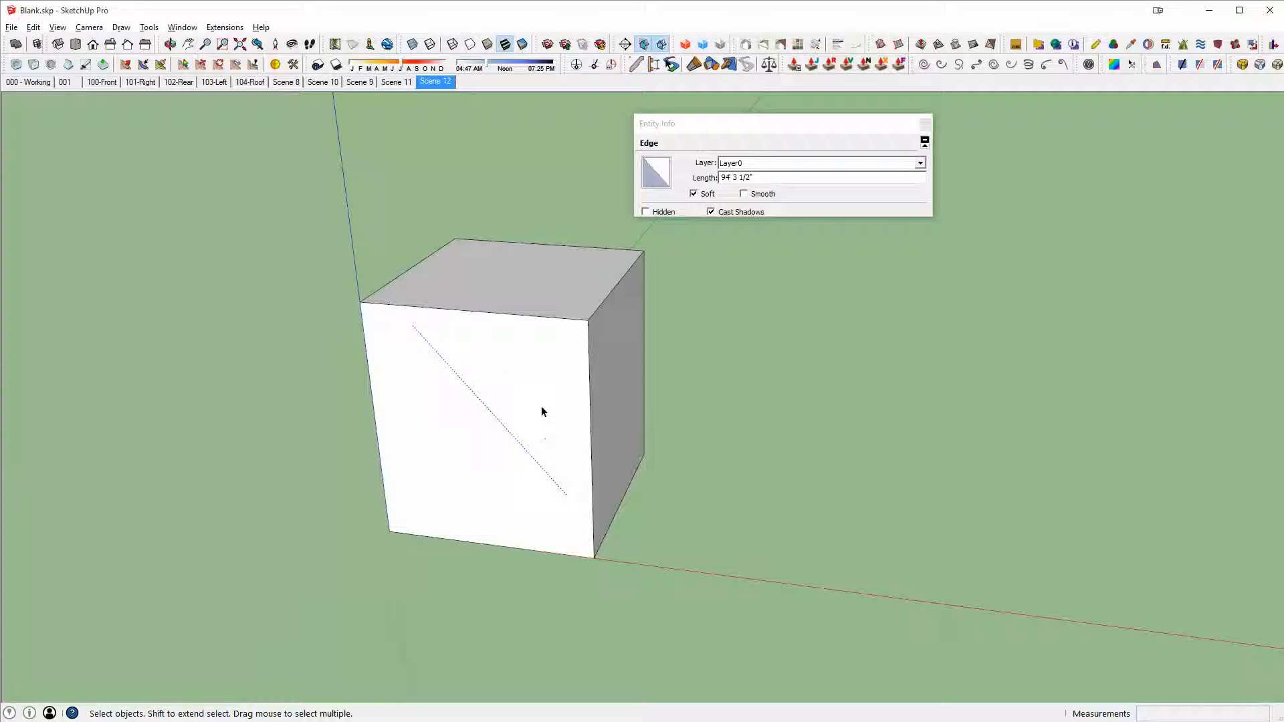
pyautogui.scroll(-1, 541, 406)
pyautogui.click(703, 390)
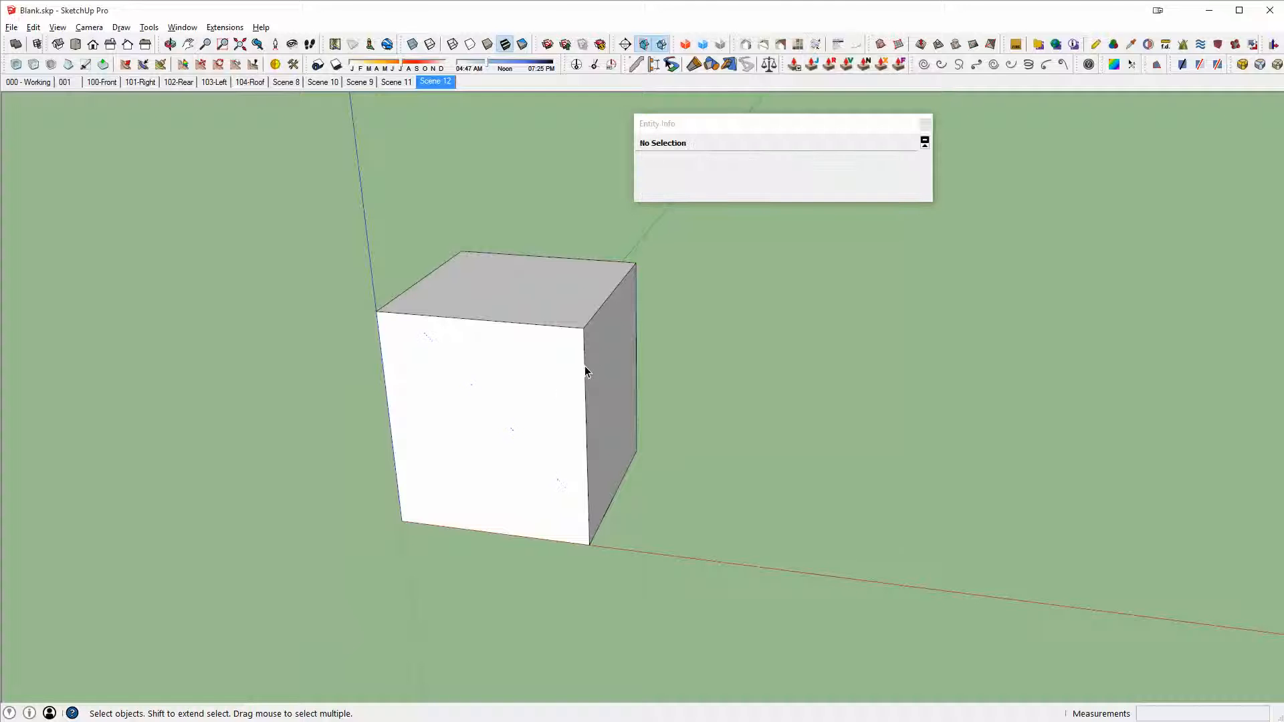
# - Examine how the softened diagonal edge behaves by selecting the whole box, excluding the edge from the selection, and selecting the front face alone
pyautogui.moveTo(586, 372); pyautogui.dragTo(687, 488, button='middle')
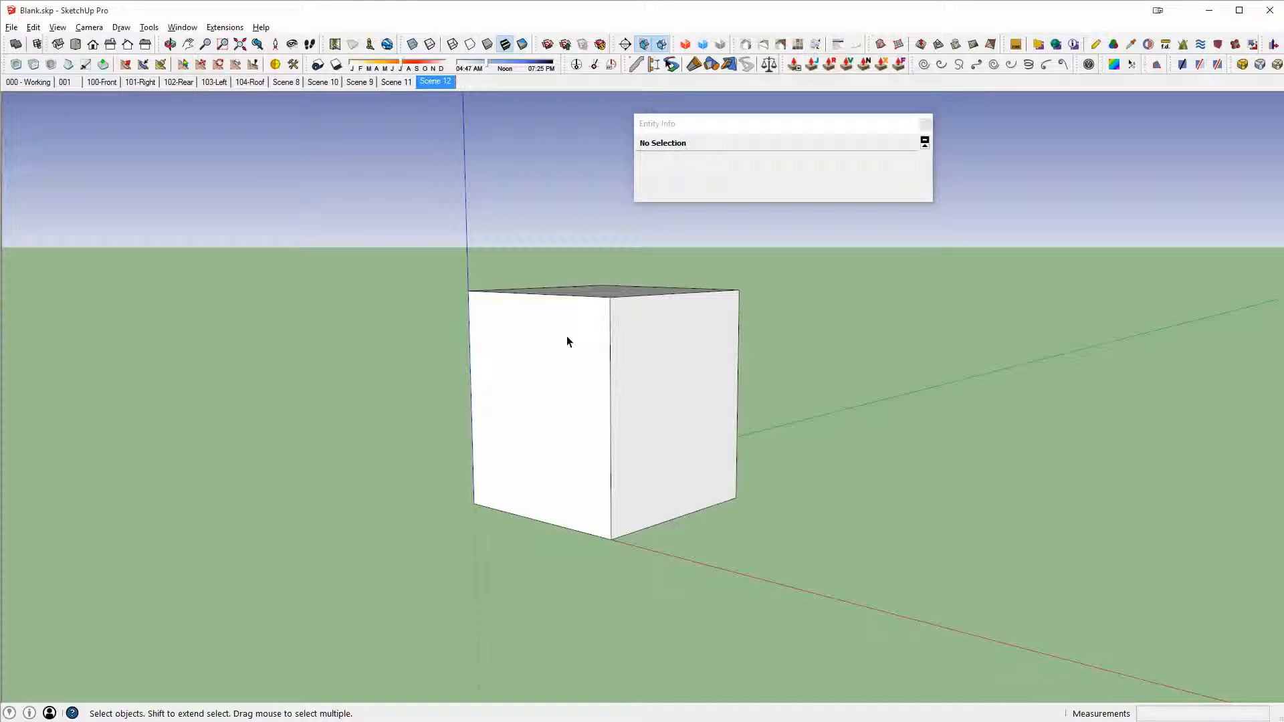
pyautogui.moveTo(604, 348); pyautogui.dragTo(628, 410, button='middle')
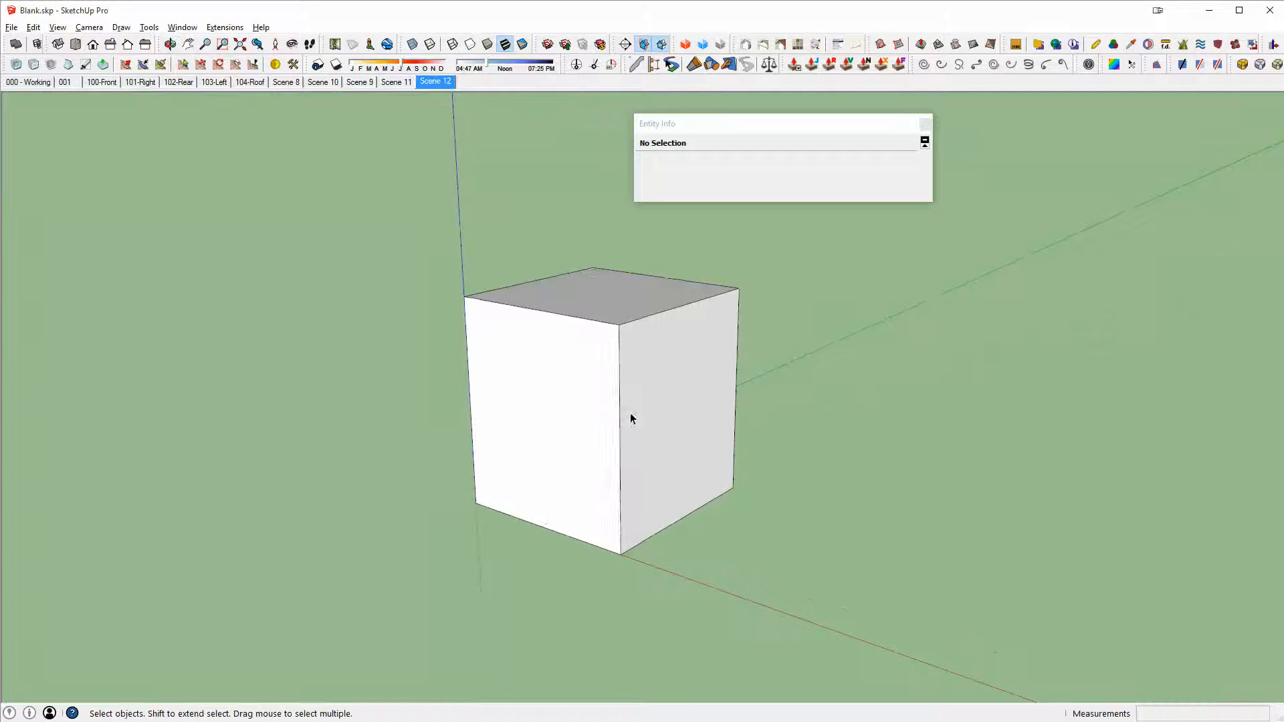
pyautogui.tripleClick(630, 412)
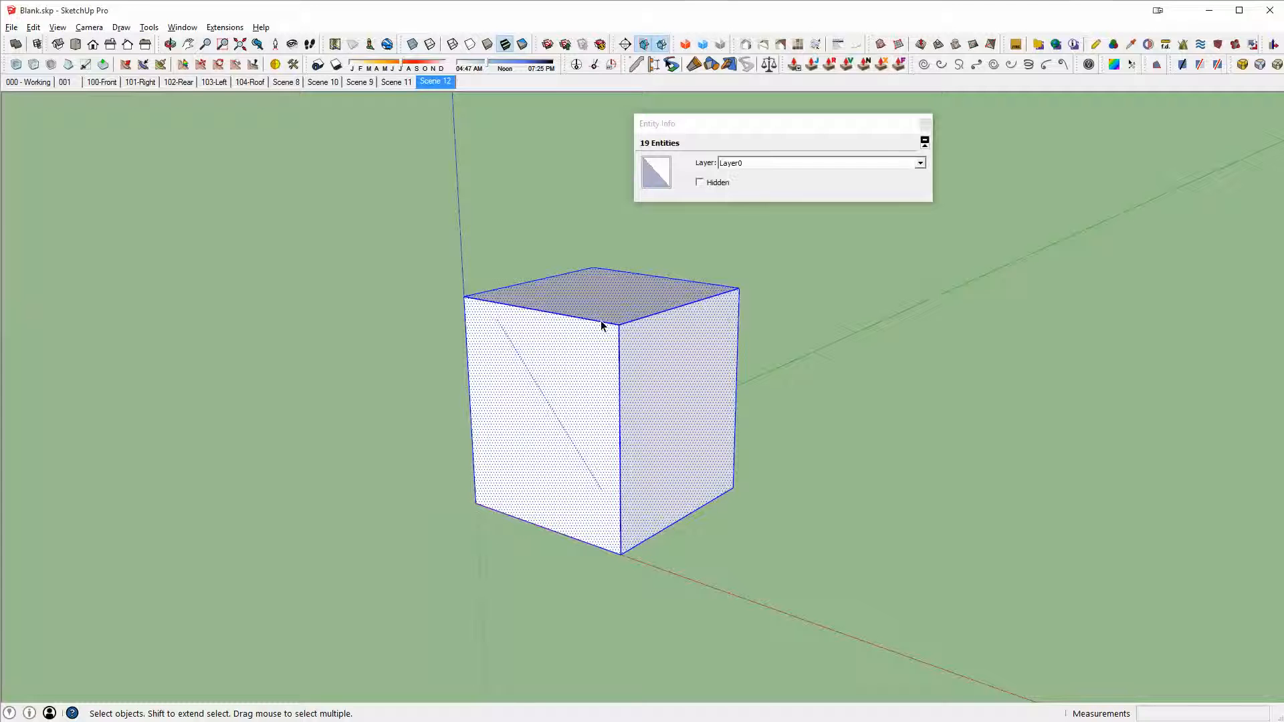
pyautogui.keyDown('shift'); pyautogui.click(589, 468); pyautogui.keyUp('shift')
pyautogui.moveTo(615, 513); pyautogui.dragTo(778, 460, button='middle')
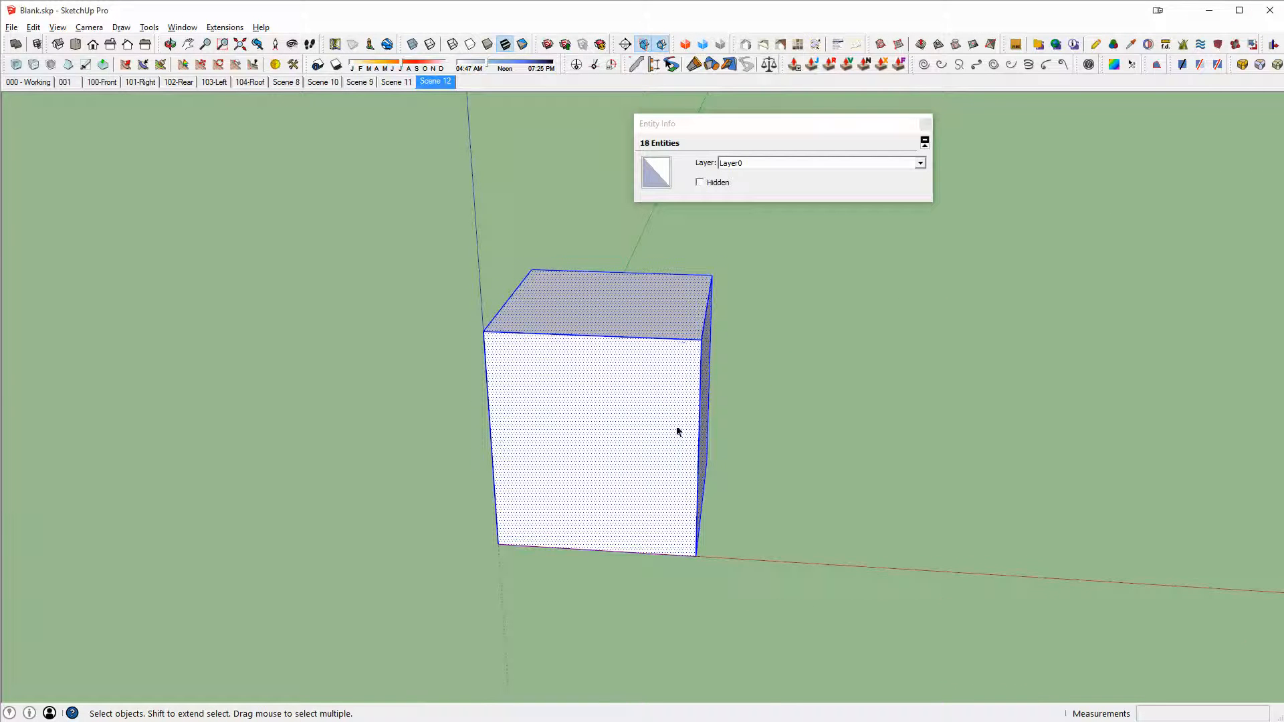
pyautogui.moveTo(676, 425)
pyautogui.mouseDown(button='middle')
pyautogui.moveTo(608, 436)
pyautogui.moveTo(672, 443)
pyautogui.mouseUp(button='middle')
pyautogui.click(638, 428)
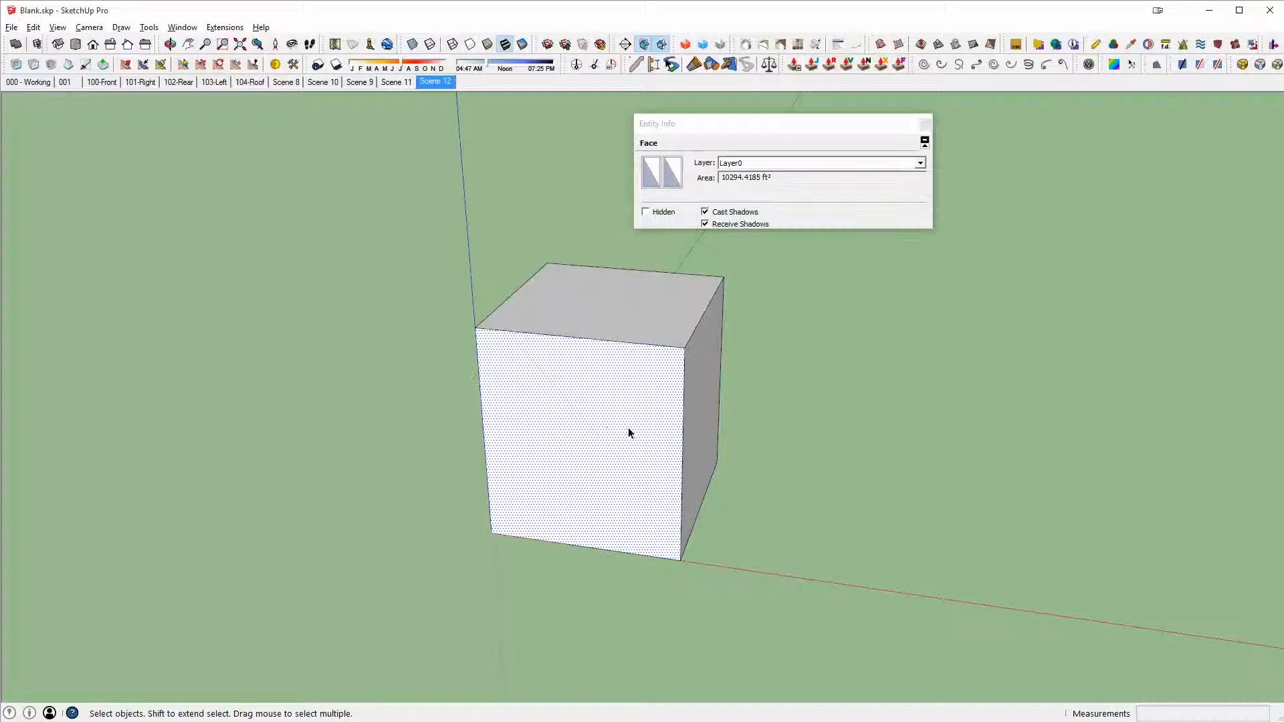
pyautogui.click(556, 387)
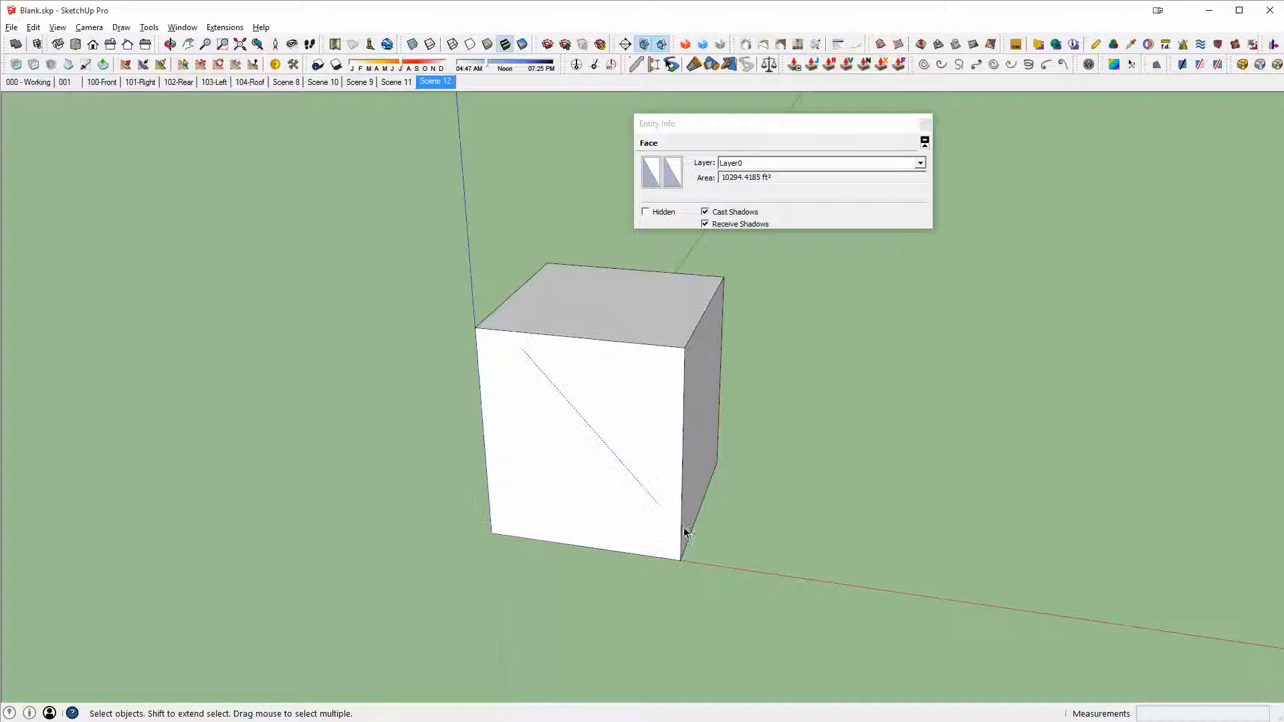
# - Select all of the box's geometry, including the diagonal edge, and make it a group
pyautogui.moveTo(290, 135); pyautogui.dragTo(1011, 698)
pyautogui.hotkey('ctrl', 'g')
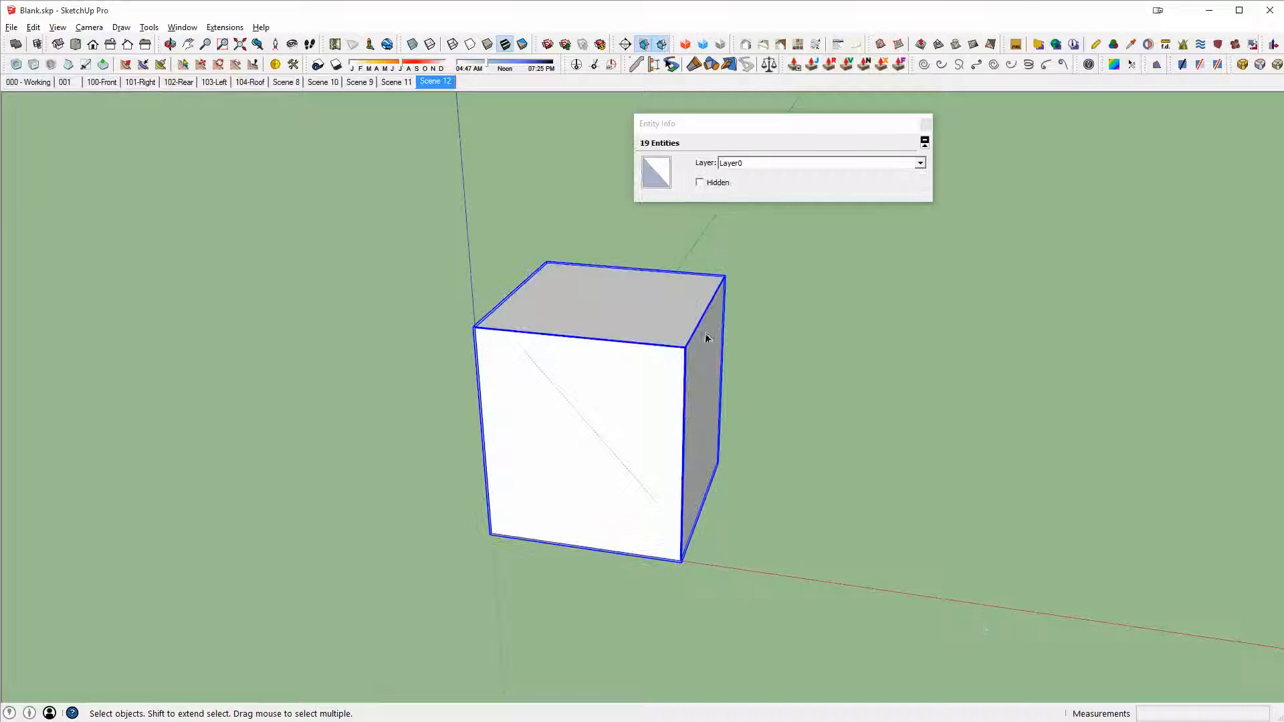
# - Open the box group, examine its faces and interior in X-ray view, and close the group with normal shading restored
pyautogui.moveTo(753, 375); pyautogui.dragTo(715, 387, button='middle')
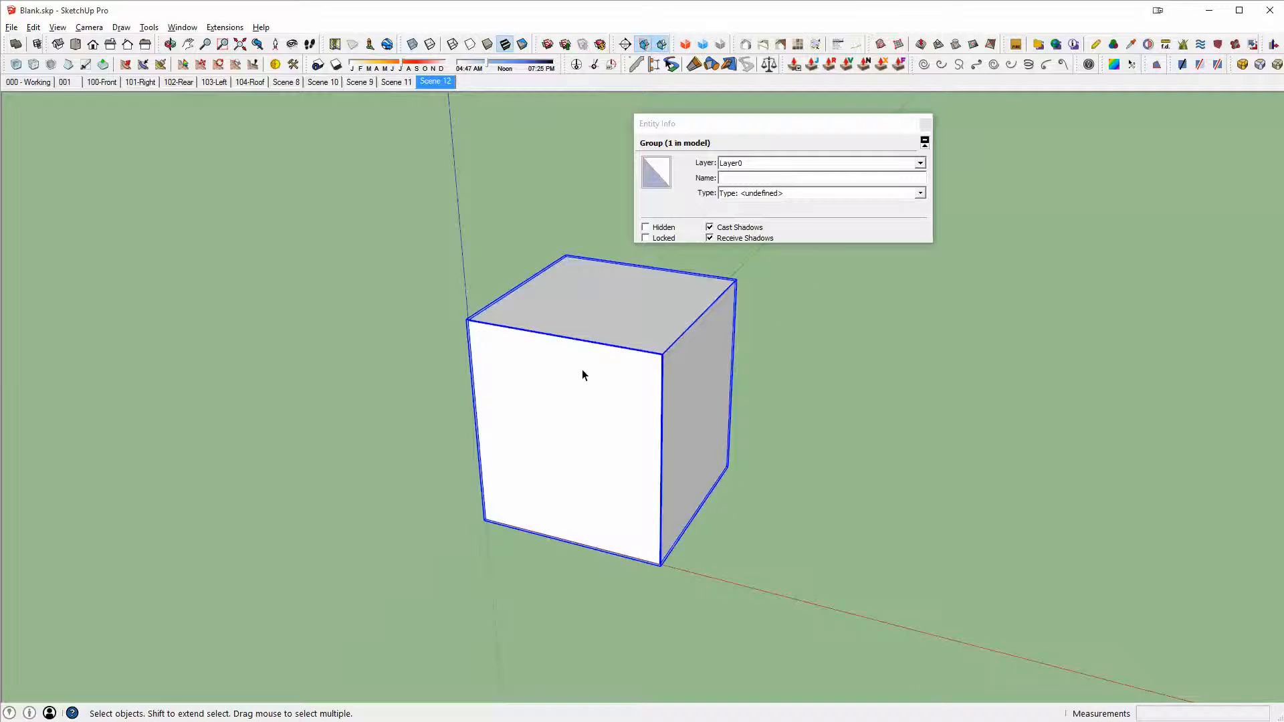
pyautogui.click(375, 215)
pyautogui.tripleClick(707, 363)
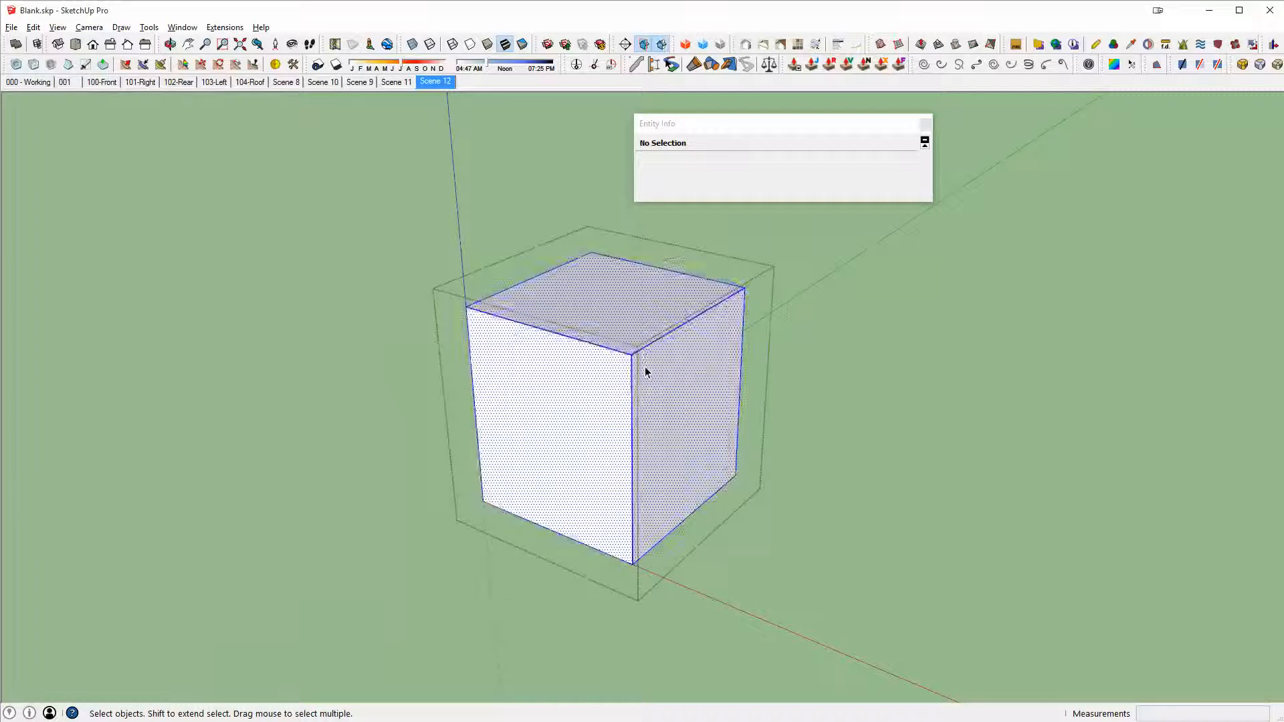
pyautogui.moveTo(637, 545); pyautogui.dragTo(654, 287, button='middle')
pyautogui.scroll(3, 761, 391)
pyautogui.click(512, 295)
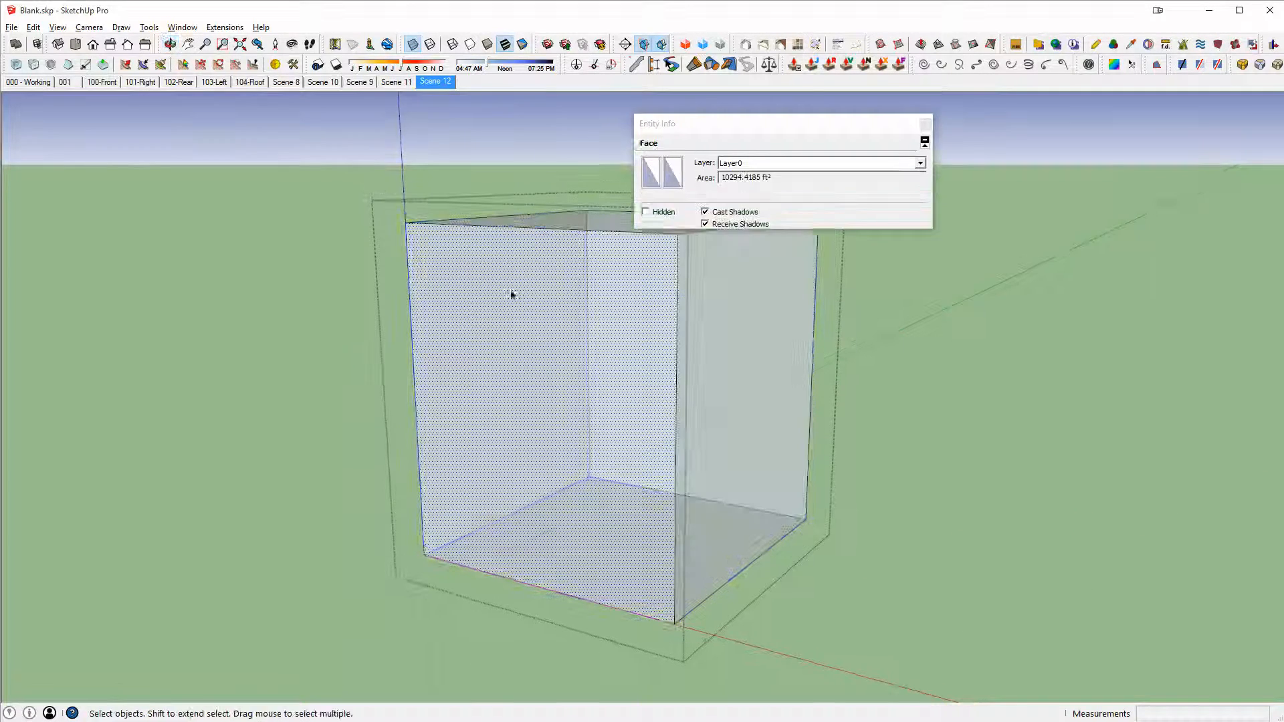
pyautogui.moveTo(511, 298); pyautogui.dragTo(428, 448, button='middle')
pyautogui.click(566, 226)
pyautogui.scroll(-2, 896, 459)
pyautogui.press('x')
pyautogui.moveTo(843, 446); pyautogui.dragTo(957, 385, button='middle')
pyautogui.click(936, 378)
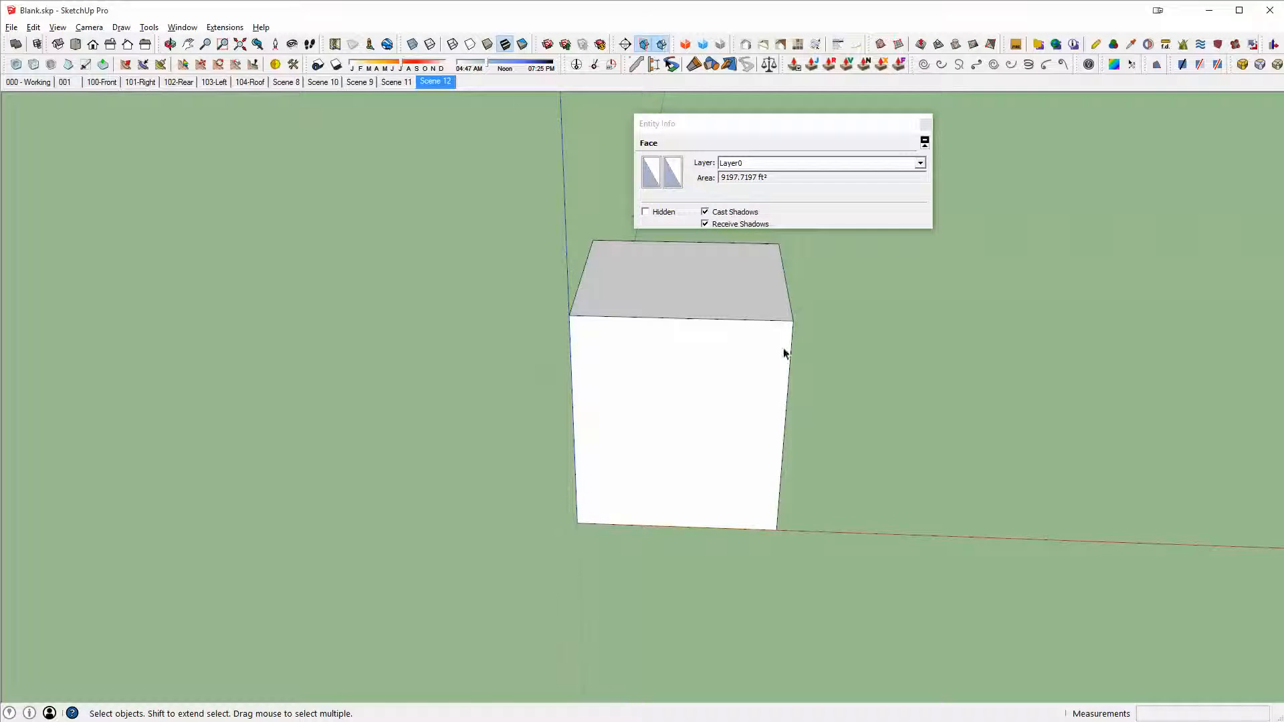
# - Test the box group with the Outer Shell tool and check its type in the entity information
pyautogui.moveTo(784, 354); pyautogui.dragTo(731, 401, button='middle')
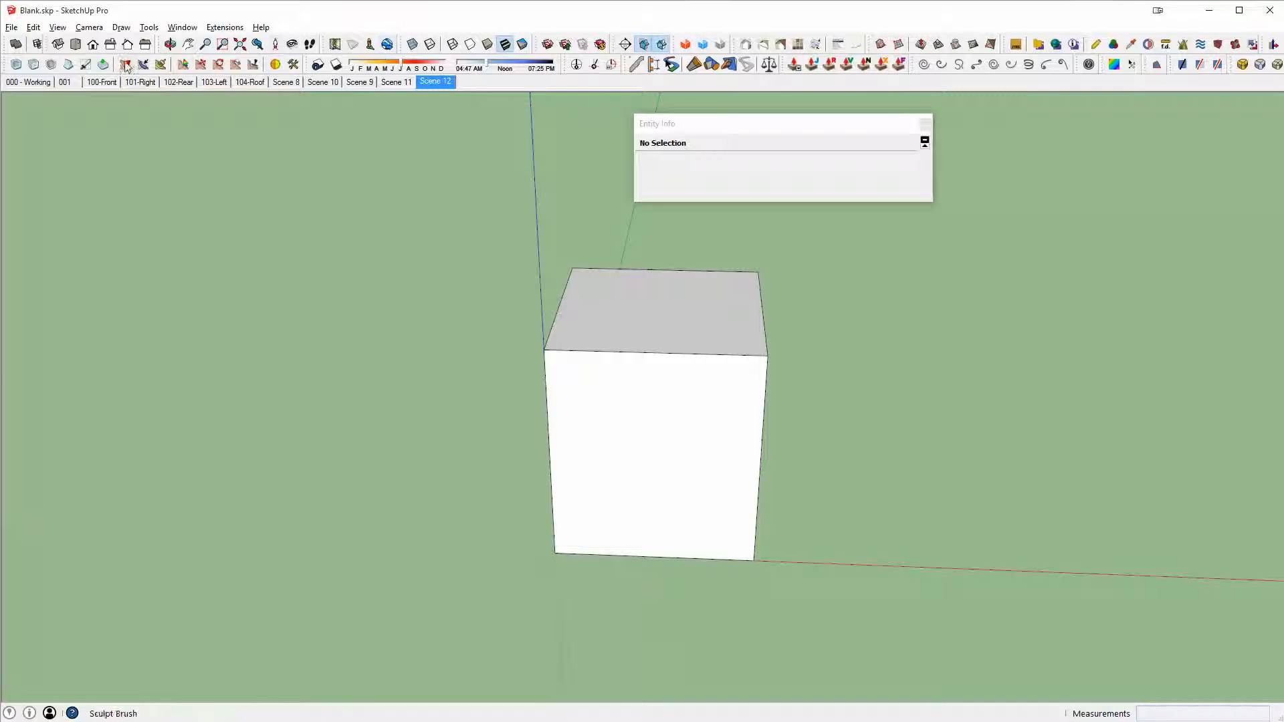
pyautogui.click(15, 45)
pyautogui.moveTo(645, 403); pyautogui.dragTo(453, 379, button='middle')
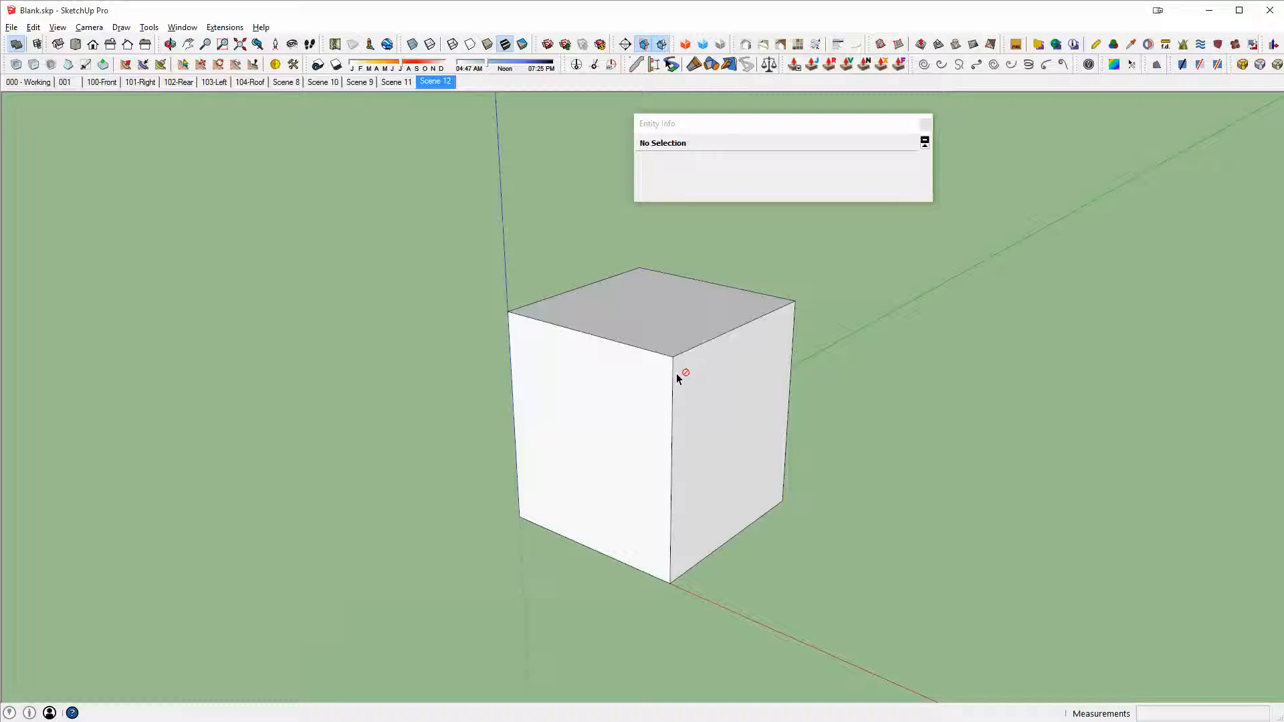
pyautogui.press('space')
pyautogui.click(642, 364)
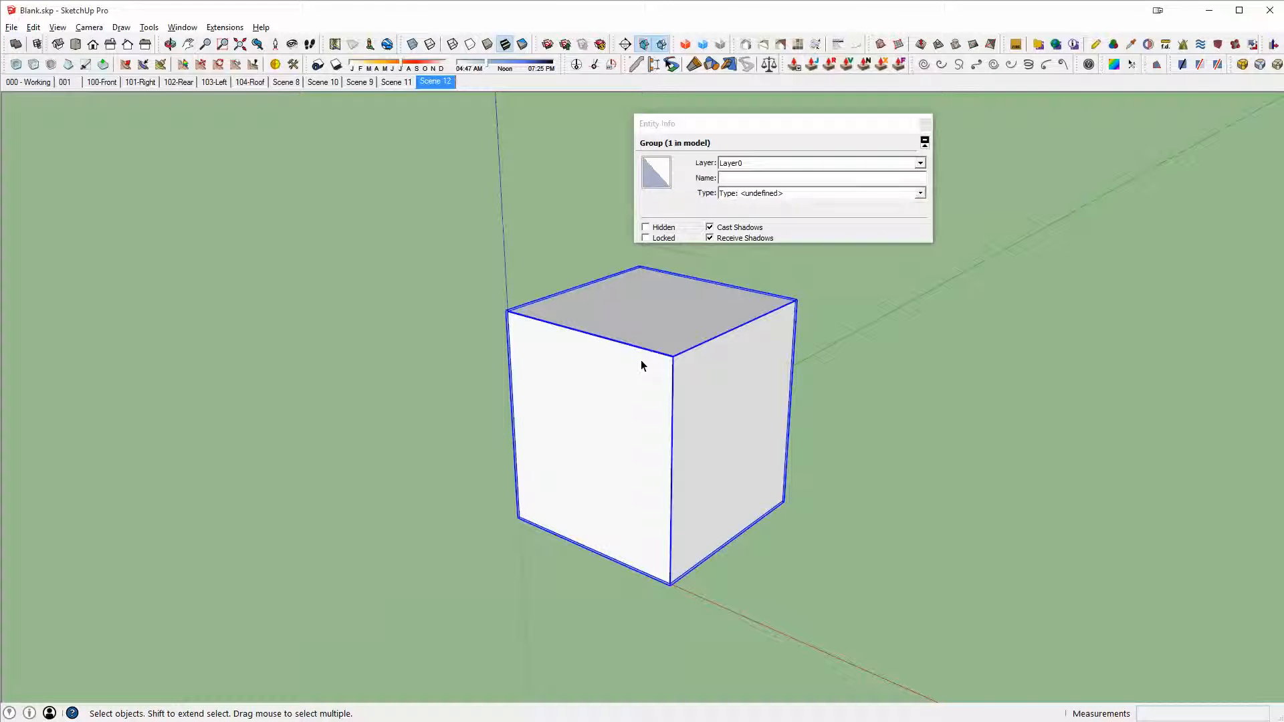
# - Open the box group and select all its geometry, undo the last change, and clear the selection
pyautogui.doubleClick(642, 365)
pyautogui.tripleClick(641, 369)
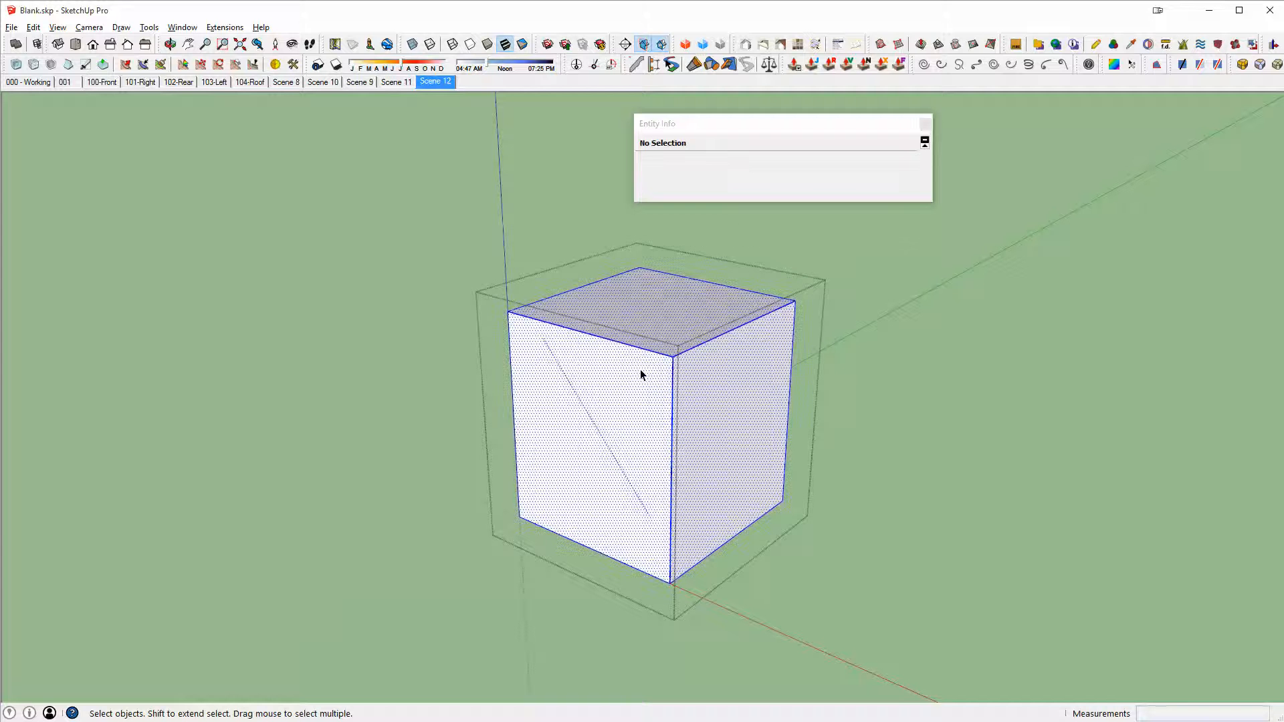
pyautogui.hotkey('ctrl', 'z')
pyautogui.moveTo(641, 369); pyautogui.dragTo(844, 428, button='middle')
pyautogui.click(844, 431)
# - Test the box again with the Outer Shell tool and inspect the group's type and volume information
pyautogui.click(16, 45)
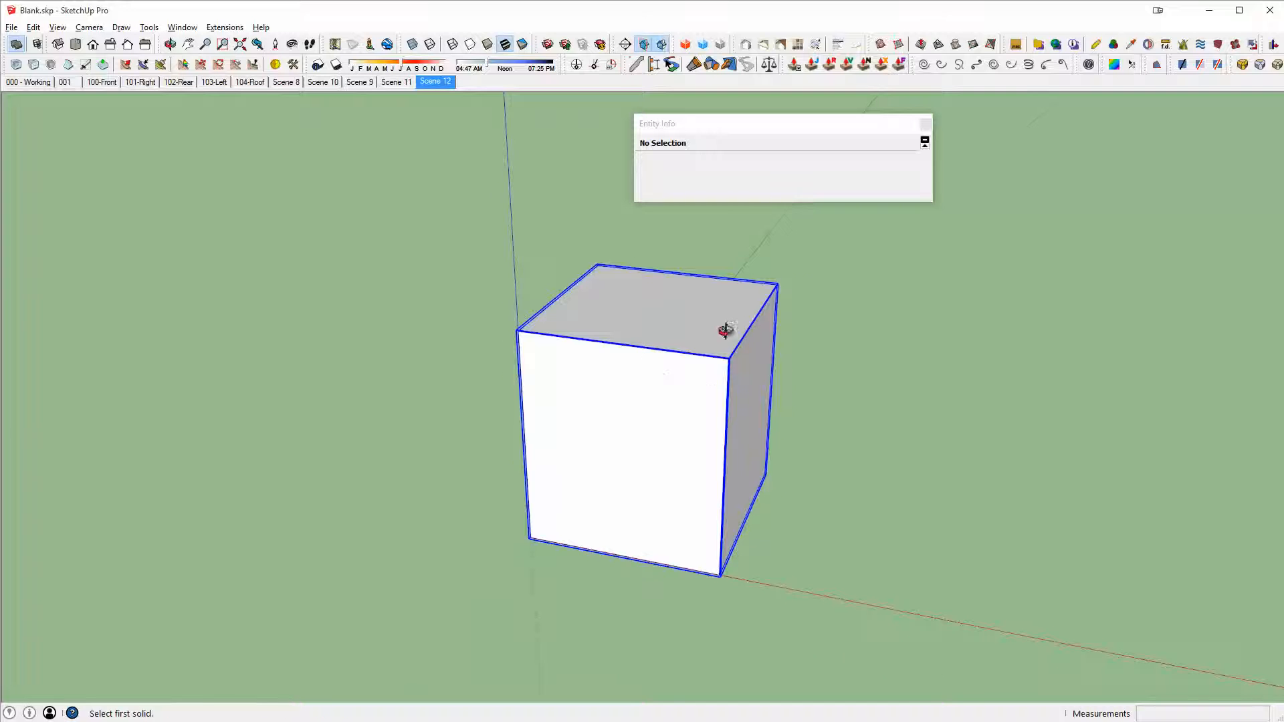
pyautogui.moveTo(726, 330); pyautogui.dragTo(649, 344, button='middle')
pyautogui.press('space')
pyautogui.click(648, 344)
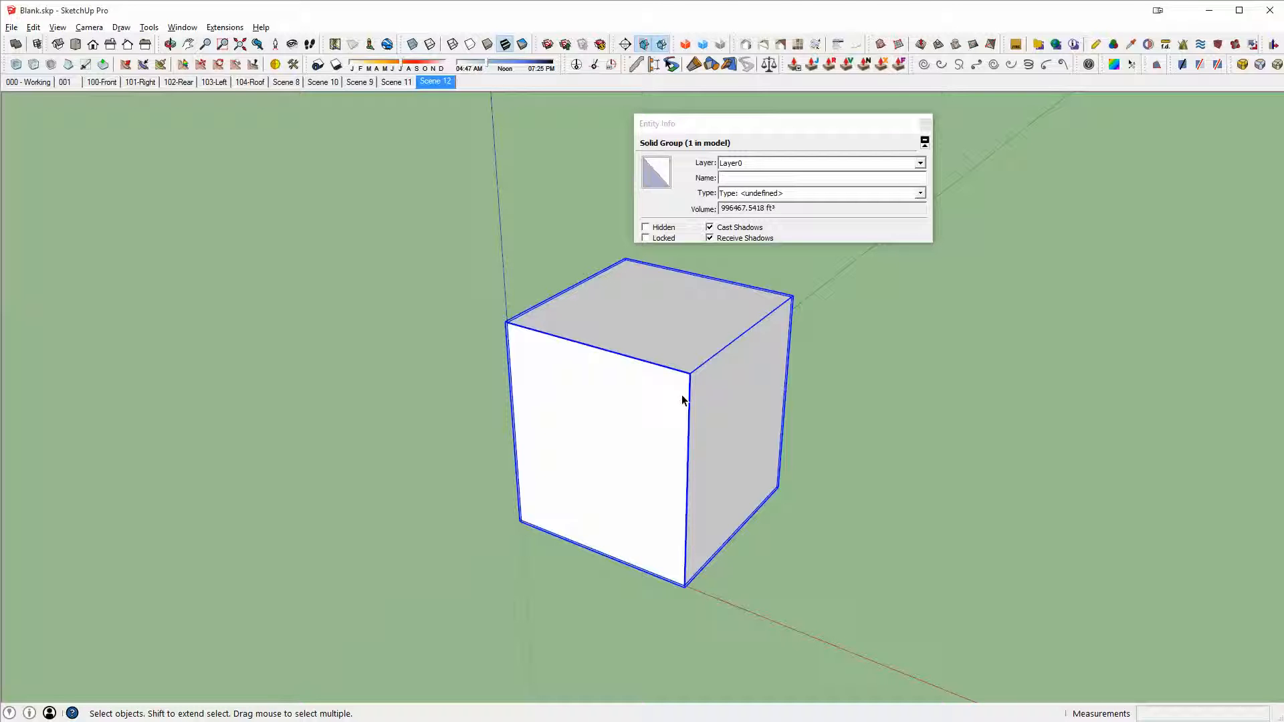
# - Delete the box group and draw a large rectangle on the ground plane
pyautogui.moveTo(682, 400); pyautogui.dragTo(333, 428, button='middle')
pyautogui.scroll(-3, 334, 423)
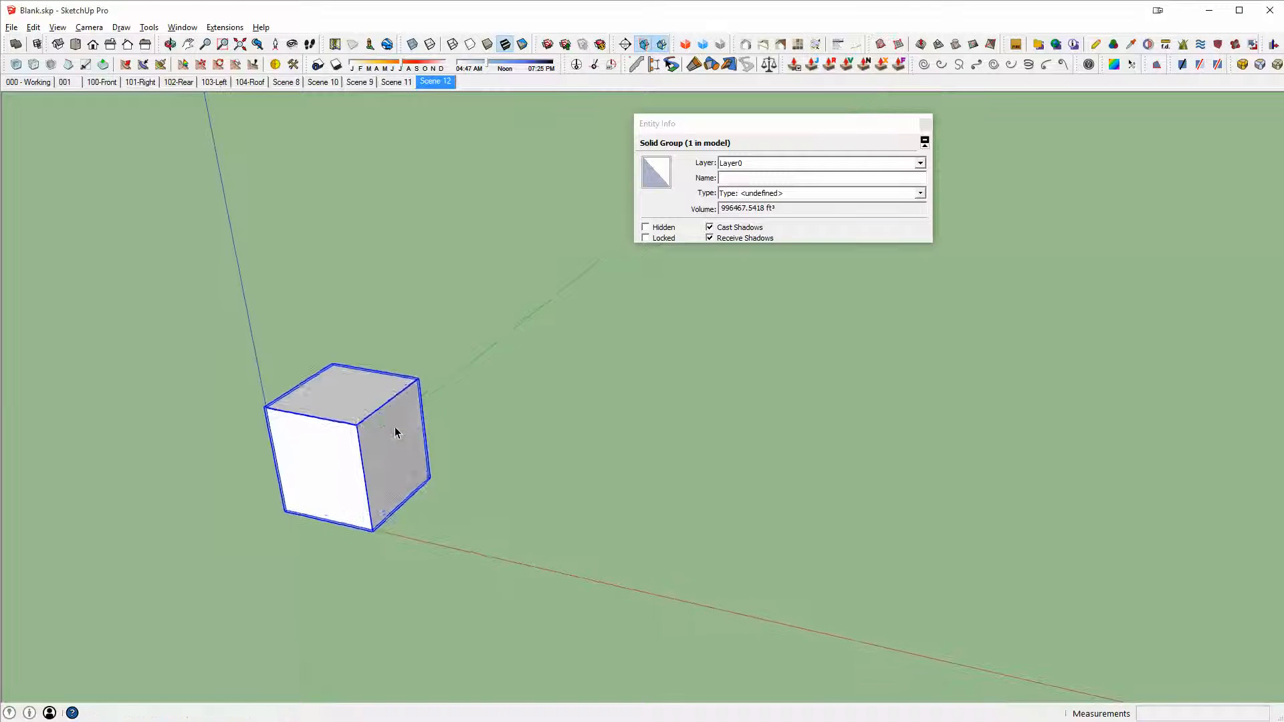
pyautogui.press('Delete')
pyautogui.press('r')
pyautogui.click(421, 481)
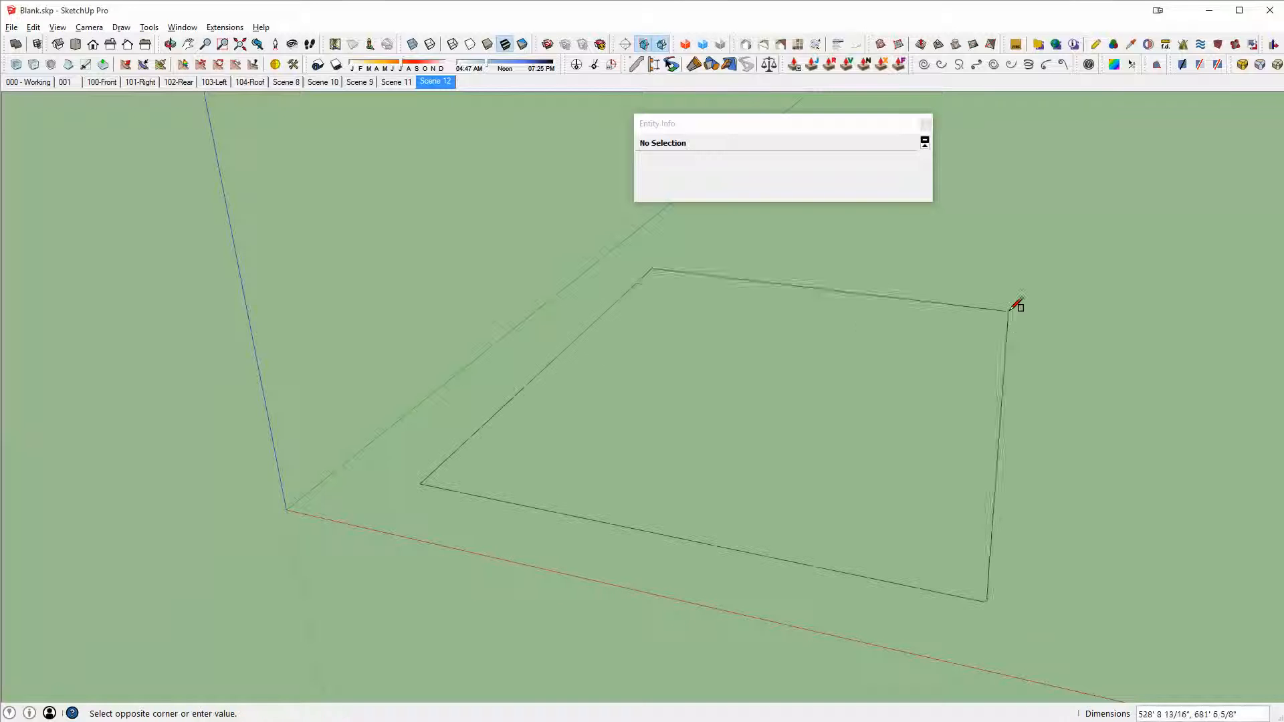
pyautogui.click(1156, 424)
# - Draw an upright triangular profile on the rectangle's short edge, with a vertical side and a slope down to the corner
pyautogui.moveTo(1155, 424)
pyautogui.mouseDown(button='middle')
pyautogui.moveTo(1008, 506)
pyautogui.moveTo(774, 484)
pyautogui.moveTo(731, 504)
pyautogui.mouseUp(button='middle')
pyautogui.press('l')
pyautogui.click(633, 513)
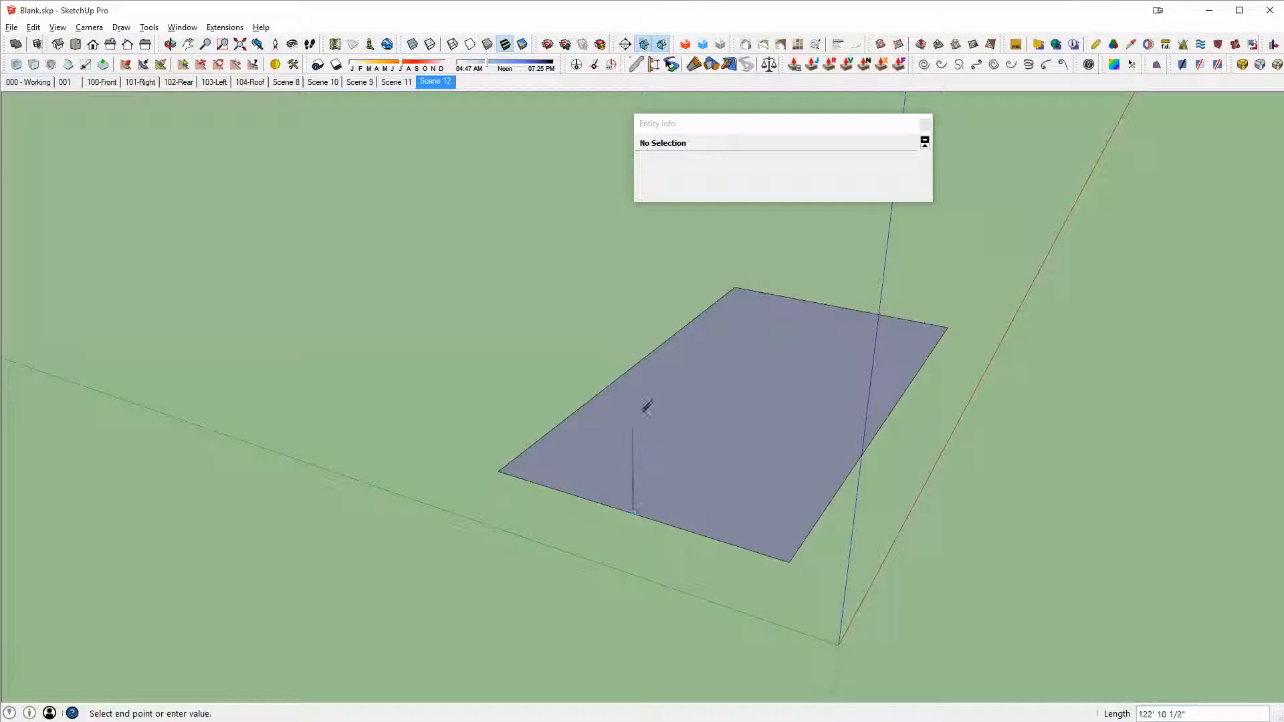
pyautogui.click(633, 418)
pyautogui.click(789, 561)
# - Narrow the triangle with a second vertical line closer to the corner and erase the outer leftover piece
pyautogui.scroll(2, 676, 529)
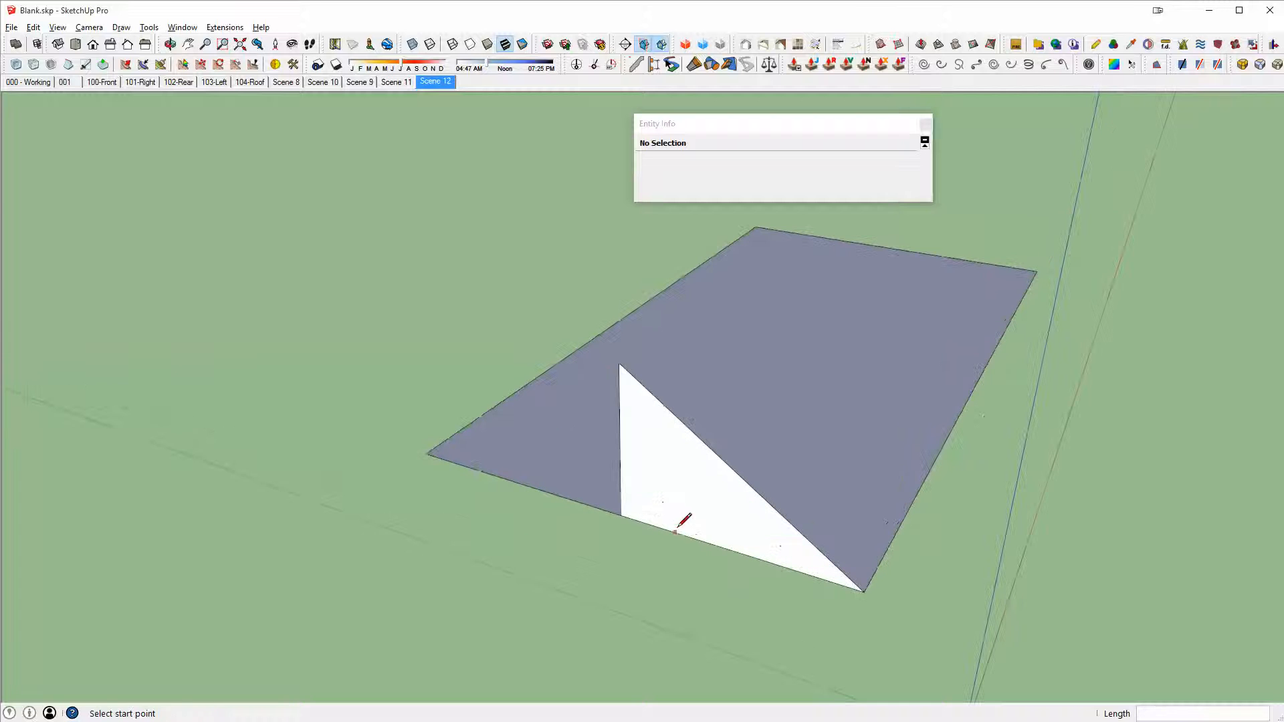
pyautogui.click(677, 419)
pyautogui.press('e')
pyautogui.moveTo(680, 399)
pyautogui.mouseDown()
pyautogui.moveTo(619, 392)
pyautogui.moveTo(629, 468)
pyautogui.mouseUp()
# - Sweep the triangular profile around the perimeter of the rectangle face with Follow Me
pyautogui.press('space')
pyautogui.click(666, 470)
pyautogui.hotkey('shift', 'f')
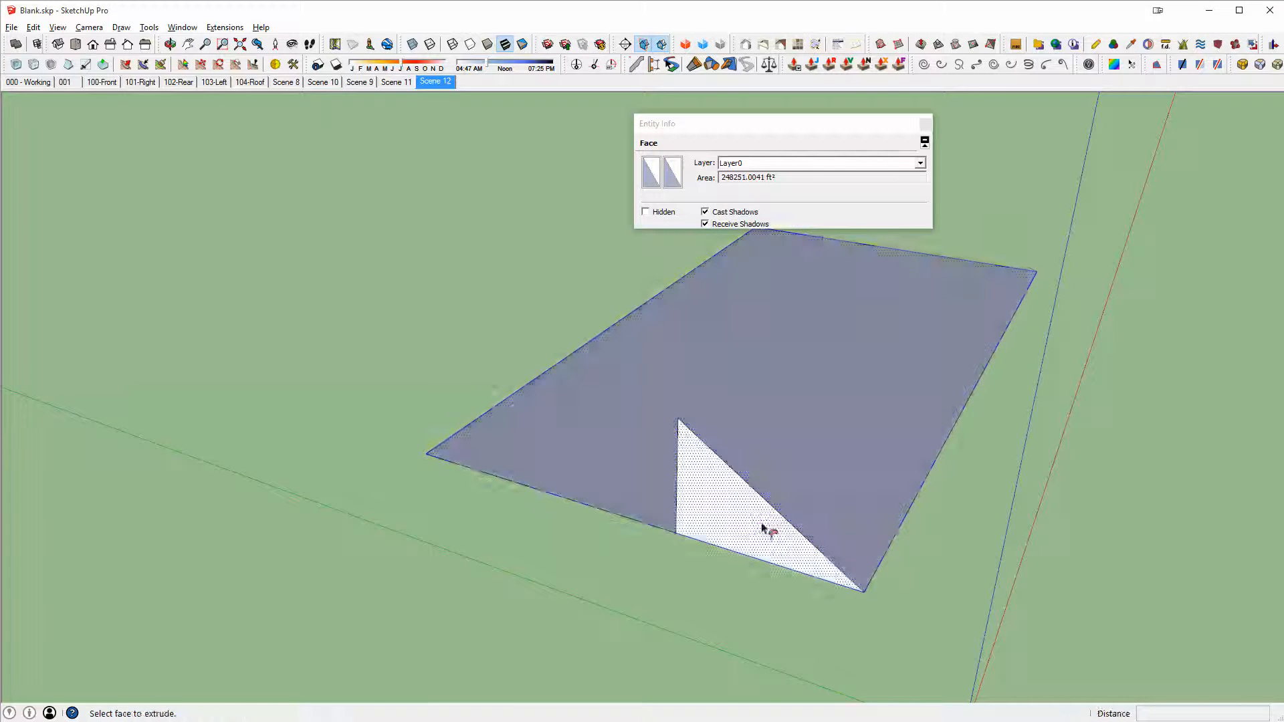
pyautogui.click(768, 530)
pyautogui.press('space')
# - Push/Pull the recessed floor up level with the upper edges of the slopes to make a flat top
pyautogui.moveTo(763, 438)
pyautogui.mouseDown(button='middle')
pyautogui.moveTo(780, 511)
pyautogui.moveTo(785, 441)
pyautogui.mouseUp(button='middle')
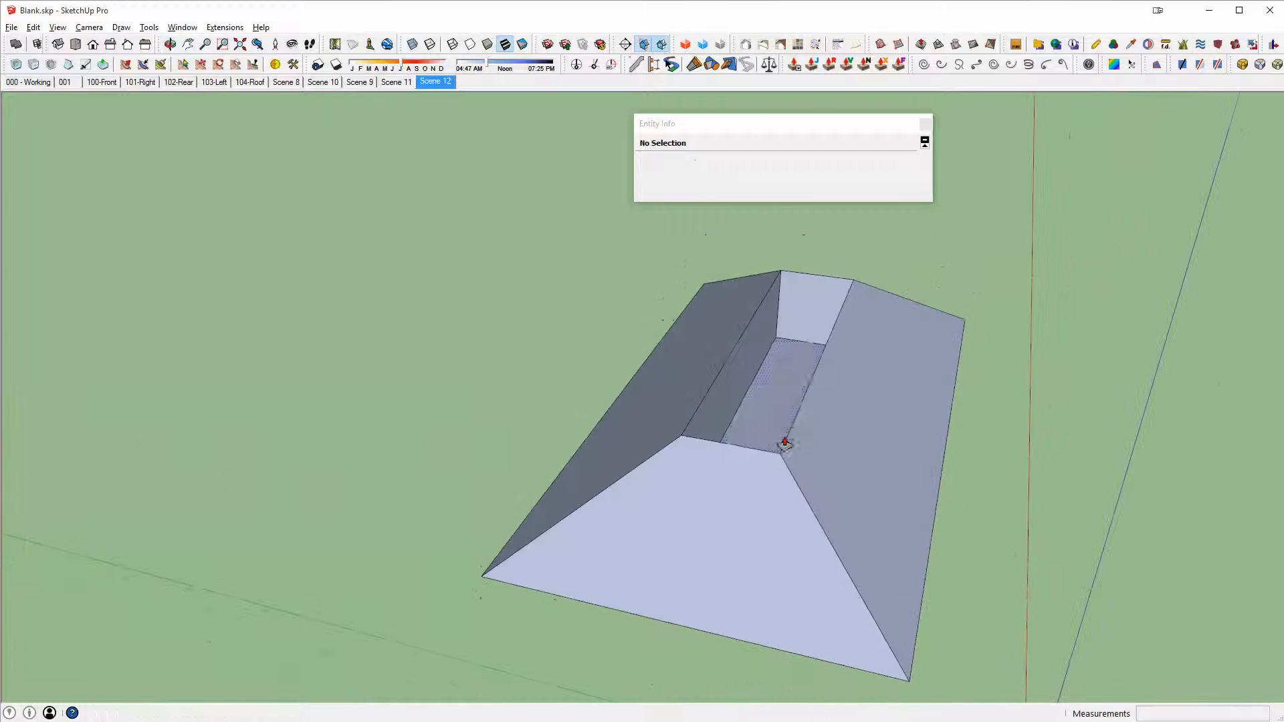
pyautogui.press('p')
pyautogui.click(748, 440)
pyautogui.click(783, 456)
# - Check the shape in X-ray view, select all of its geometry, and reverse the faces so the front sides point outward
pyautogui.press('x')
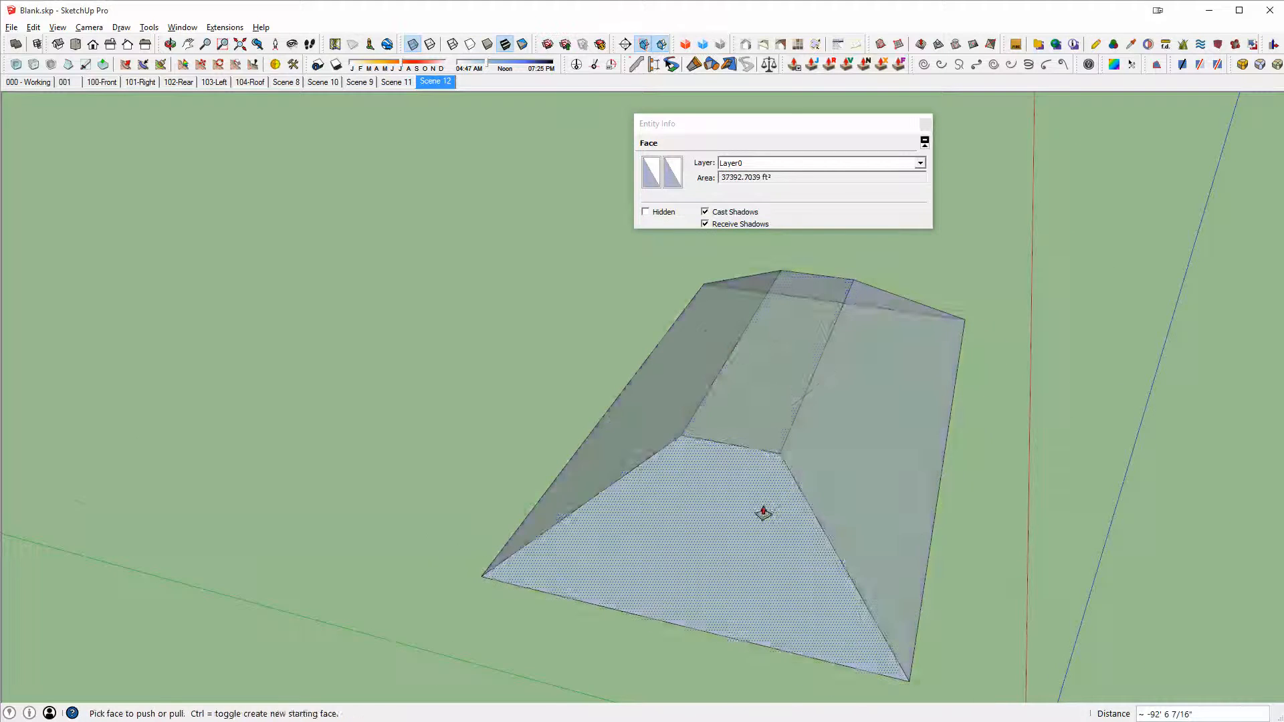
pyautogui.moveTo(763, 513); pyautogui.dragTo(749, 461, button='middle')
pyautogui.press('space')
pyautogui.tripleClick(726, 467)
pyautogui.press('x')
# - Draw two lines from the flat top's corners up to a shared apex, forming the first end hip in line with the slopes
pyautogui.press('l')
pyautogui.moveTo(745, 395); pyautogui.dragTo(694, 544, button='middle')
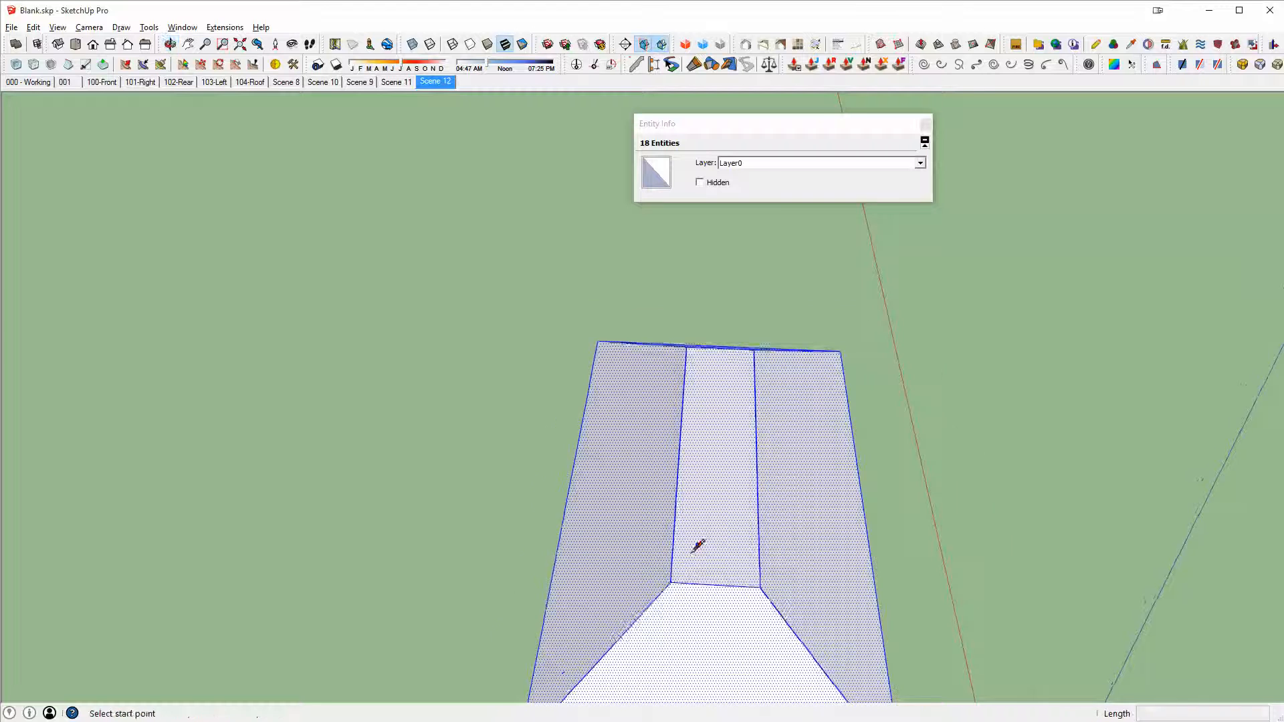
pyautogui.scroll(2, 682, 569)
pyautogui.click(665, 590)
pyautogui.click(723, 527)
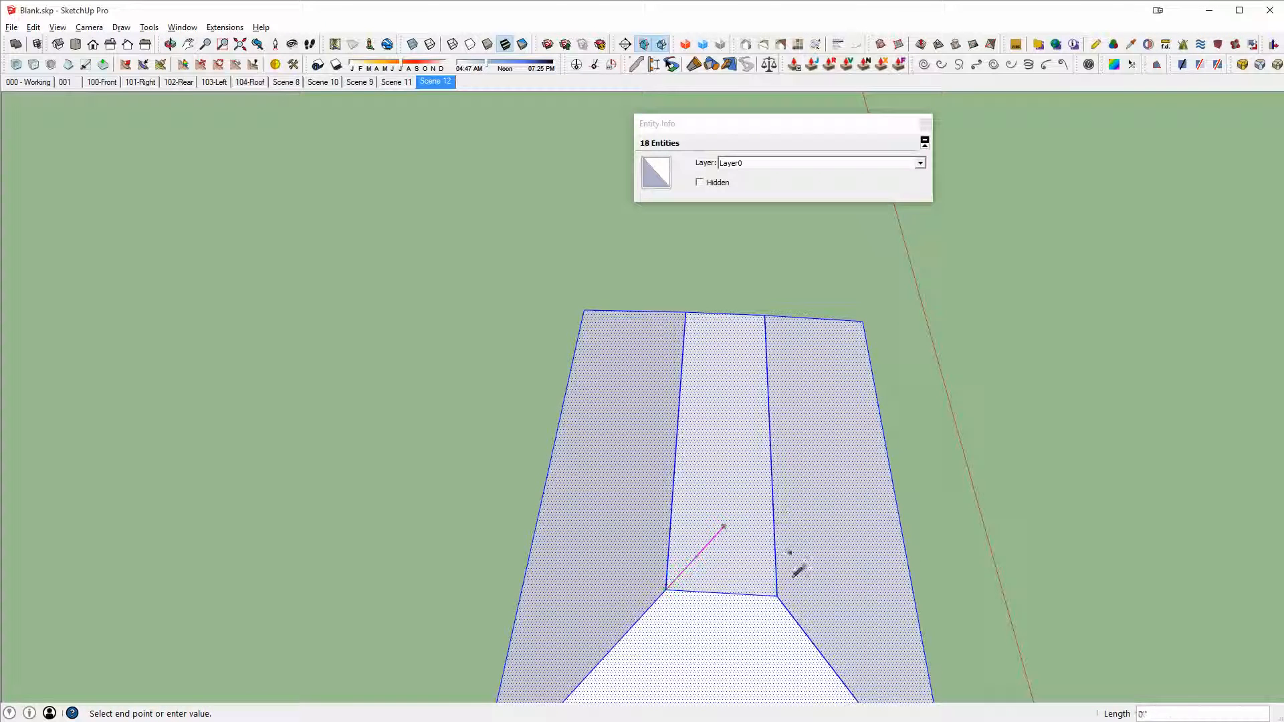
pyautogui.click(778, 595)
# - Draw the ridge line from the first apex and close the opposite end hip down to both corners of the flat top
pyautogui.moveTo(778, 596); pyautogui.dragTo(460, 456, button='middle')
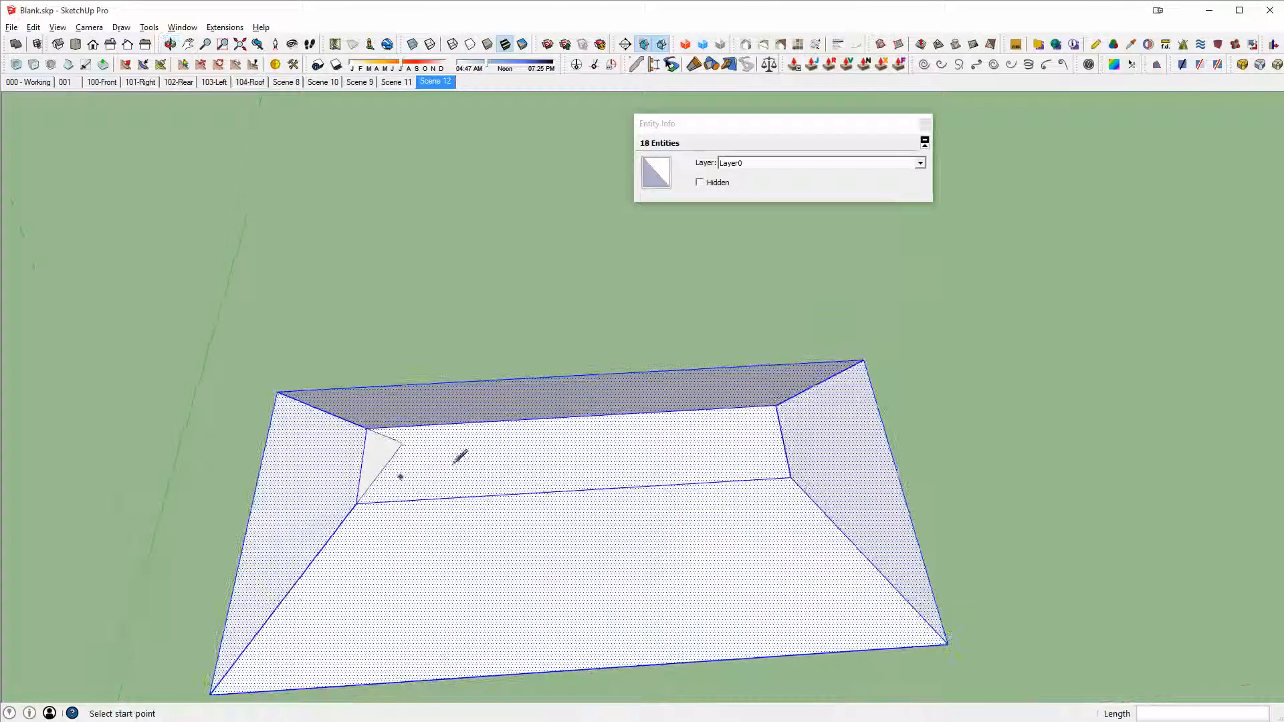
pyautogui.click(402, 444)
pyautogui.keyDown('shift'); pyautogui.click(818, 439); pyautogui.keyUp('shift')
pyautogui.click(777, 406)
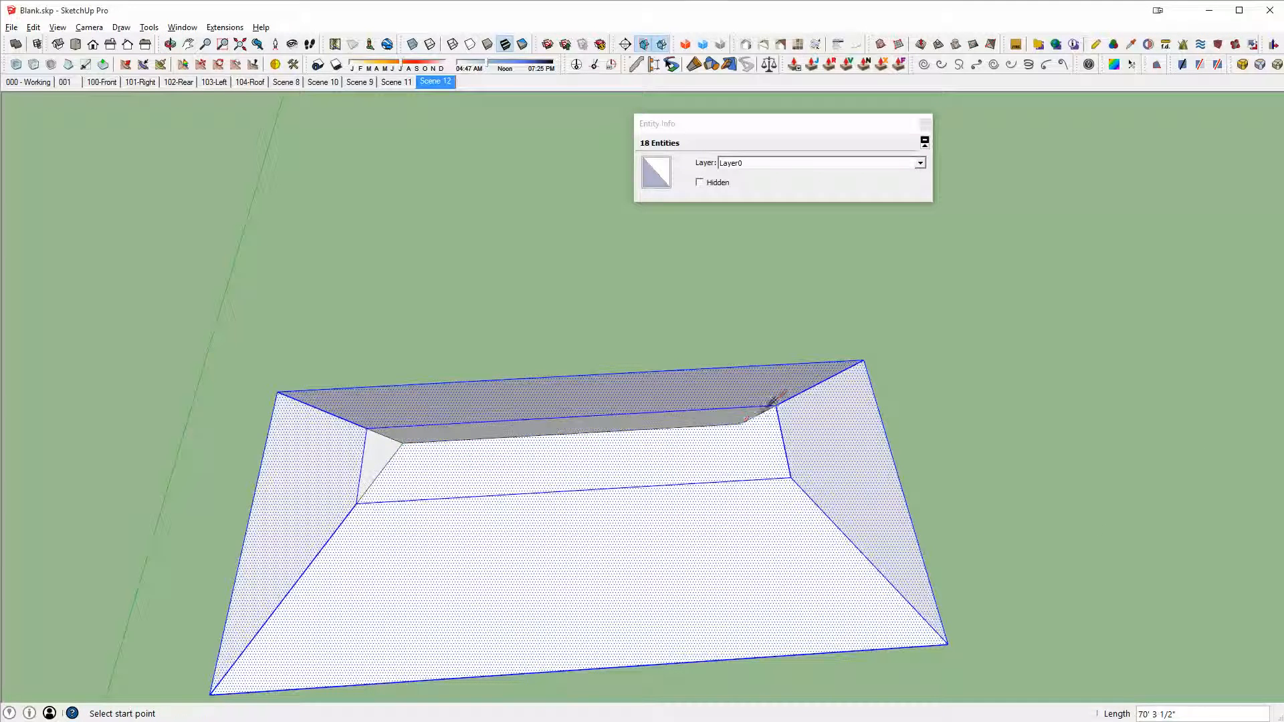
pyautogui.click(743, 423)
pyautogui.click(792, 477)
# - Remove the roof's bottom face and select the remaining geometry in X-ray view
pyautogui.scroll(2, 726, 492)
pyautogui.moveTo(726, 491); pyautogui.dragTo(1082, 342, button='middle')
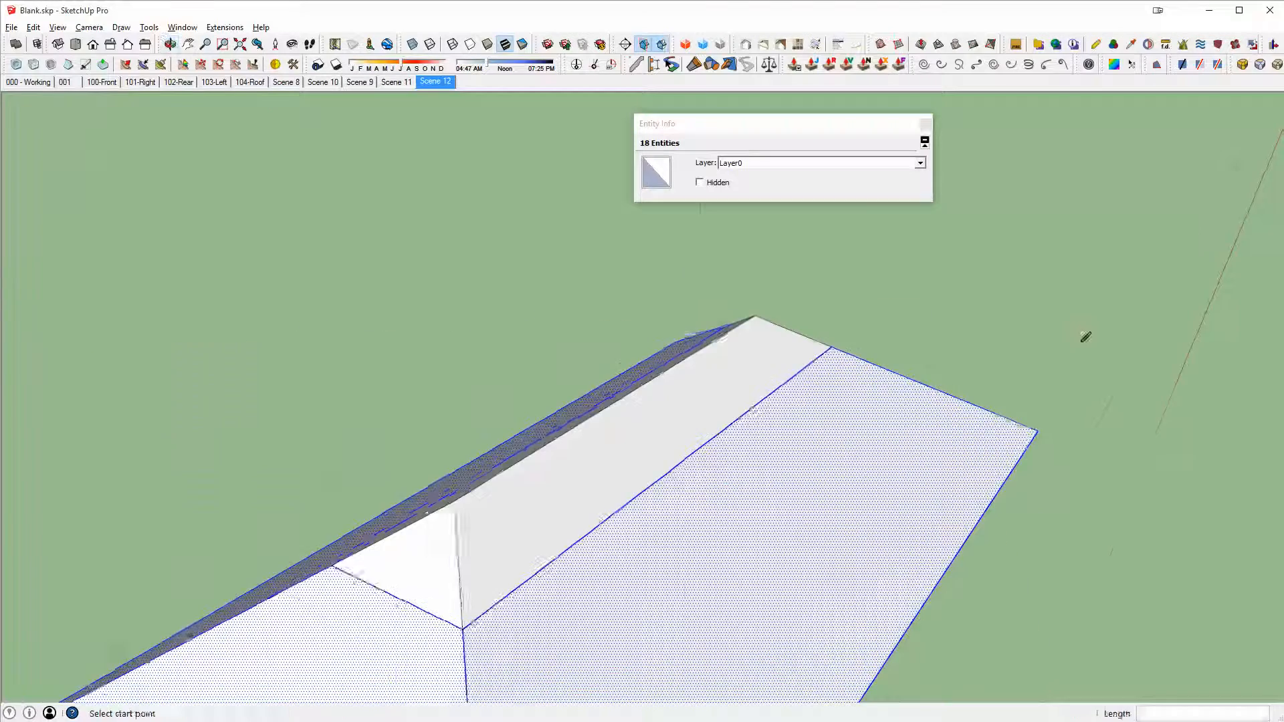
pyautogui.scroll(-2, 824, 467)
pyautogui.press('space')
pyautogui.tripleClick(708, 495)
pyautogui.scroll(-1, 757, 525)
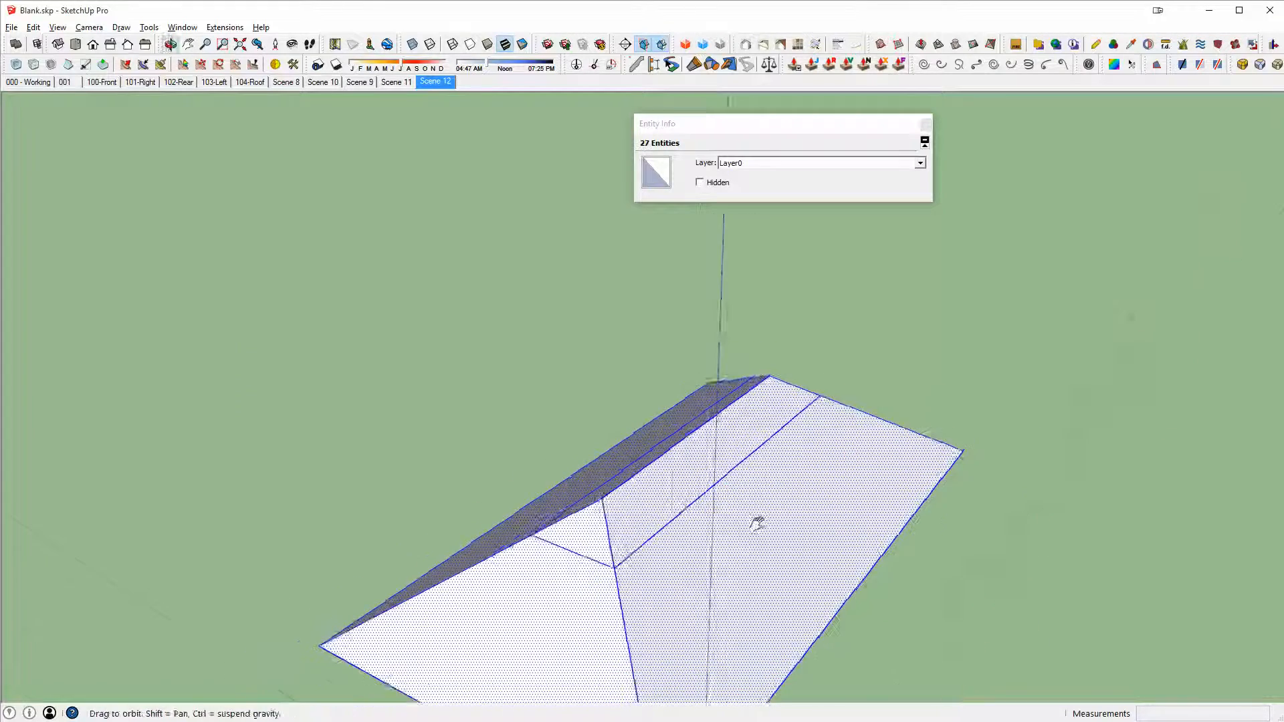
pyautogui.moveTo(757, 525); pyautogui.dragTo(745, 479, button='middle')
pyautogui.scroll(2, 754, 491)
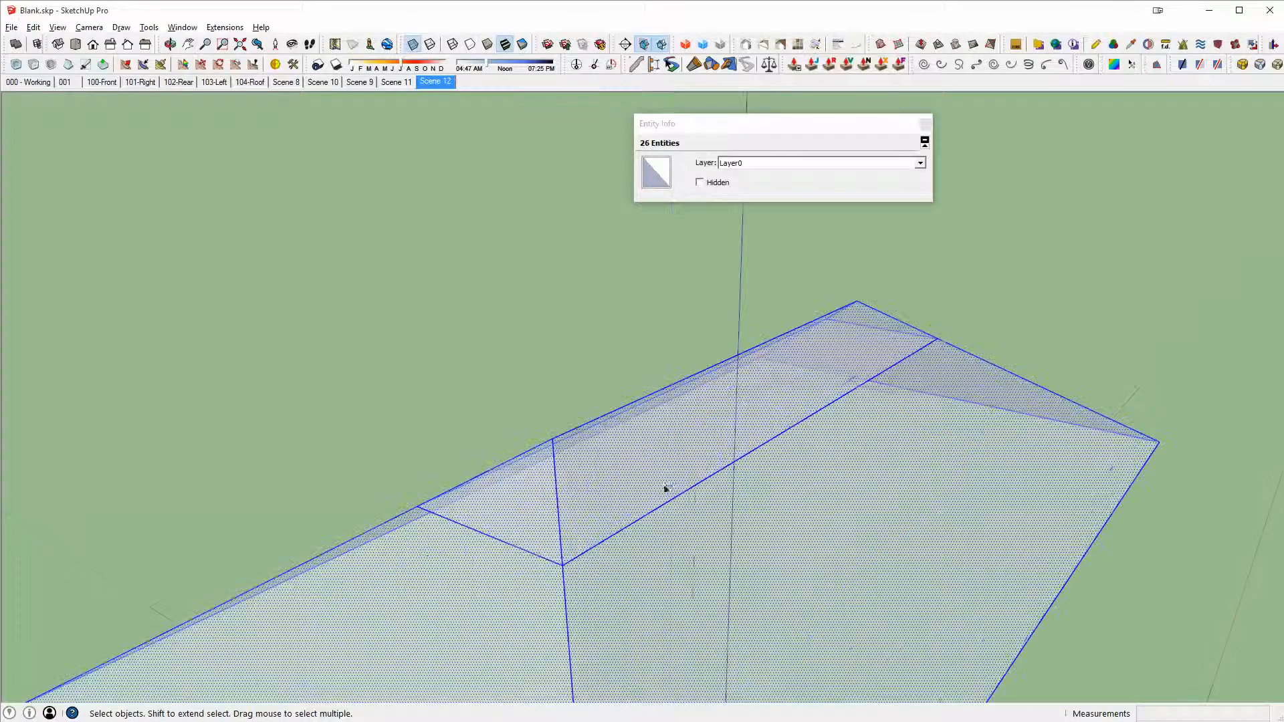
# - Remove the leftover flat face inside the roof and erase the edges dividing its coplanar slopes
pyautogui.click(666, 489)
pyautogui.scroll(3, 666, 488)
pyautogui.scroll(1, 637, 346)
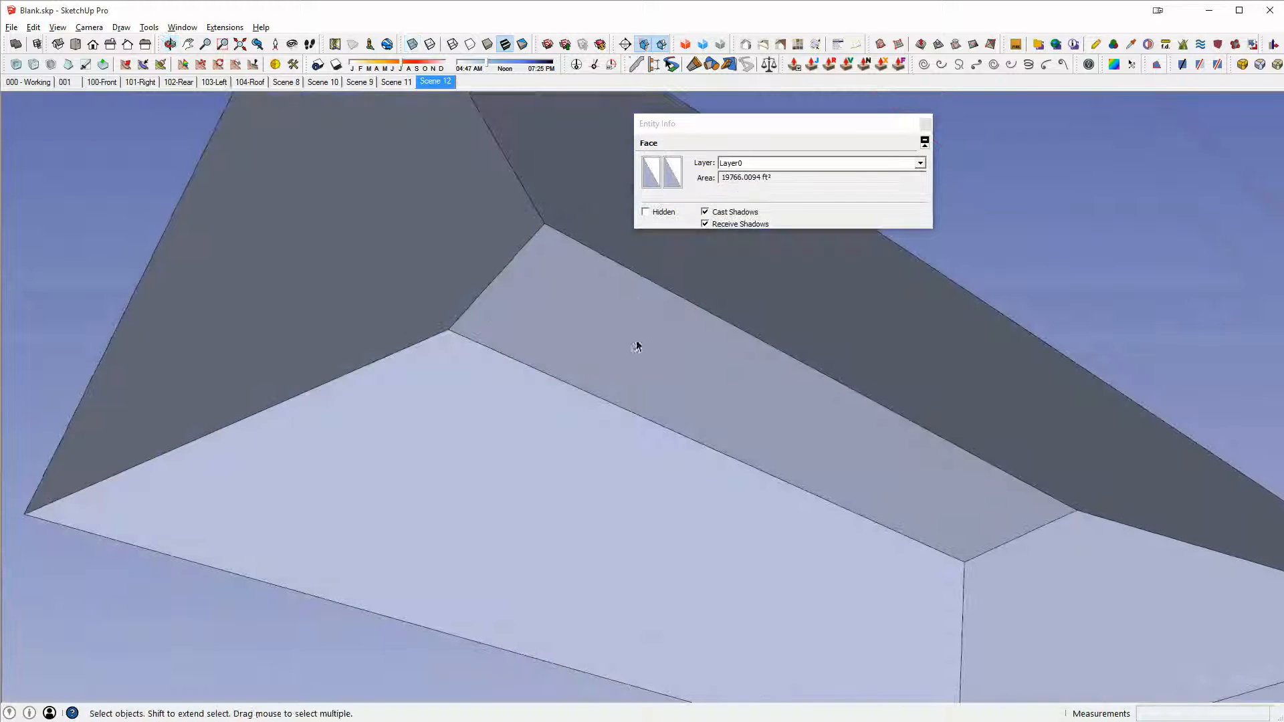
pyautogui.moveTo(419, 283)
pyautogui.mouseDown(button='middle')
pyautogui.moveTo(761, 677)
pyautogui.moveTo(518, 536)
pyautogui.mouseUp(button='middle')
pyautogui.press('e')
pyautogui.click(622, 470)
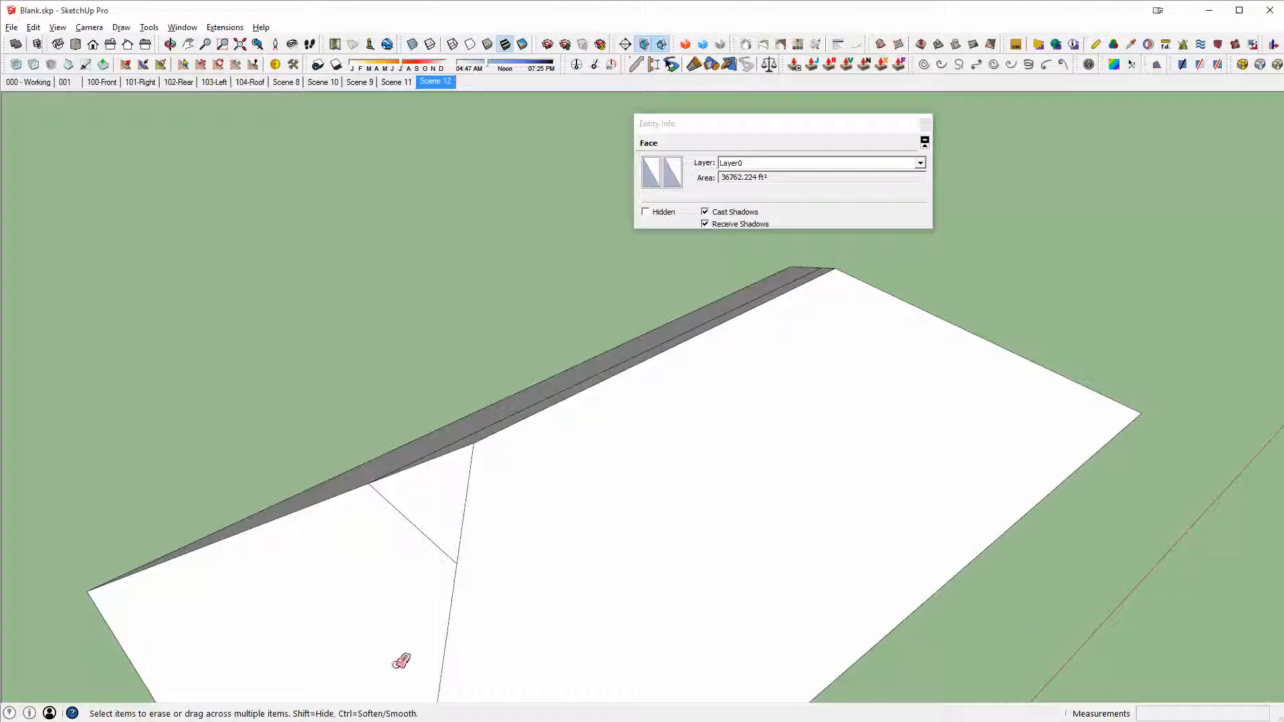
pyautogui.moveTo(740, 544)
pyautogui.mouseDown(button='middle')
pyautogui.moveTo(703, 568)
pyautogui.moveTo(583, 502)
pyautogui.mouseUp(button='middle')
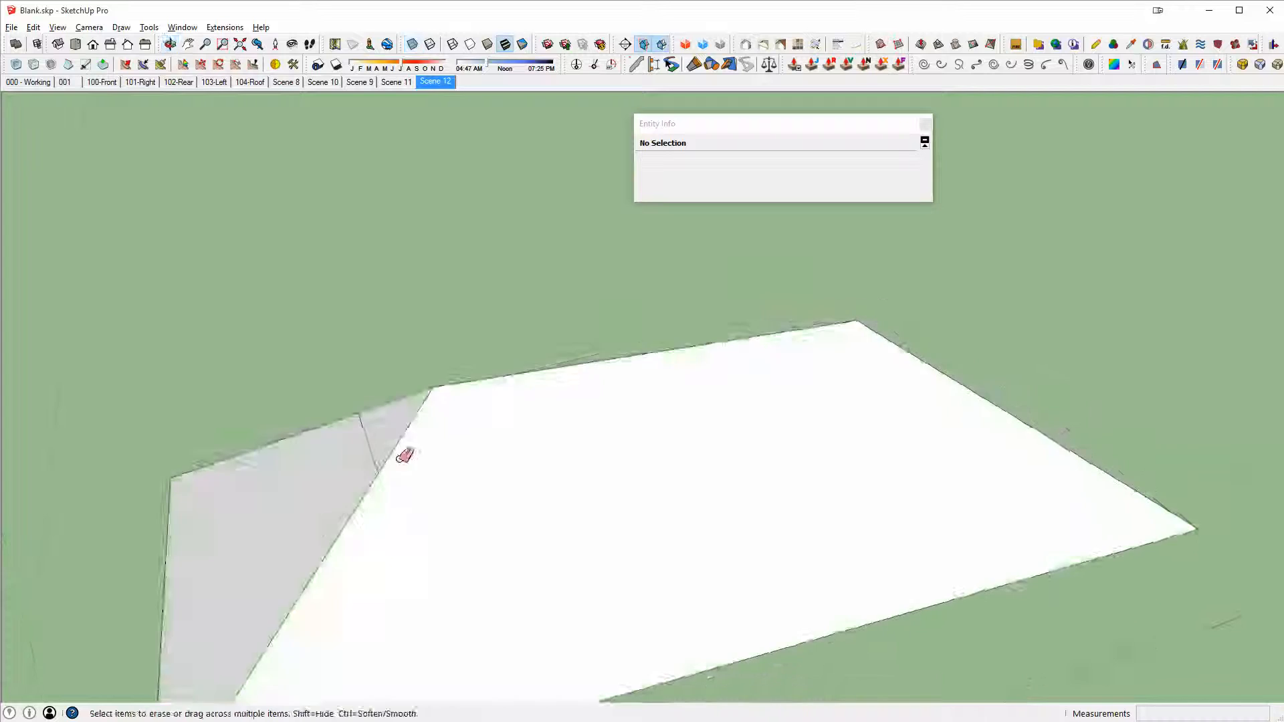
pyautogui.moveTo(404, 450); pyautogui.dragTo(375, 389, button='middle')
pyautogui.moveTo(883, 410); pyautogui.dragTo(752, 420, button='middle')
# - Select the whole hip roof to review its geometry and inspect the entity information of its end hip edges
pyautogui.press('space')
pyautogui.tripleClick(777, 436)
pyautogui.scroll(-5, 753, 420)
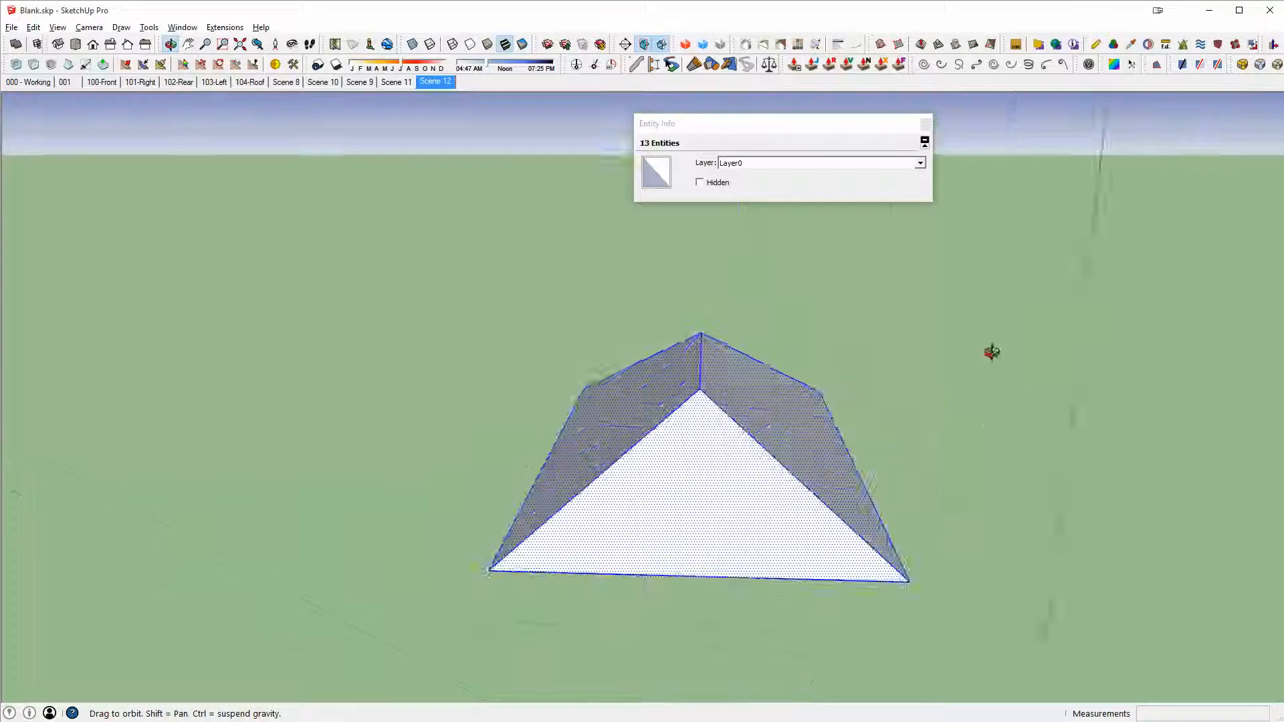
pyautogui.moveTo(990, 350); pyautogui.dragTo(607, 415, button='middle')
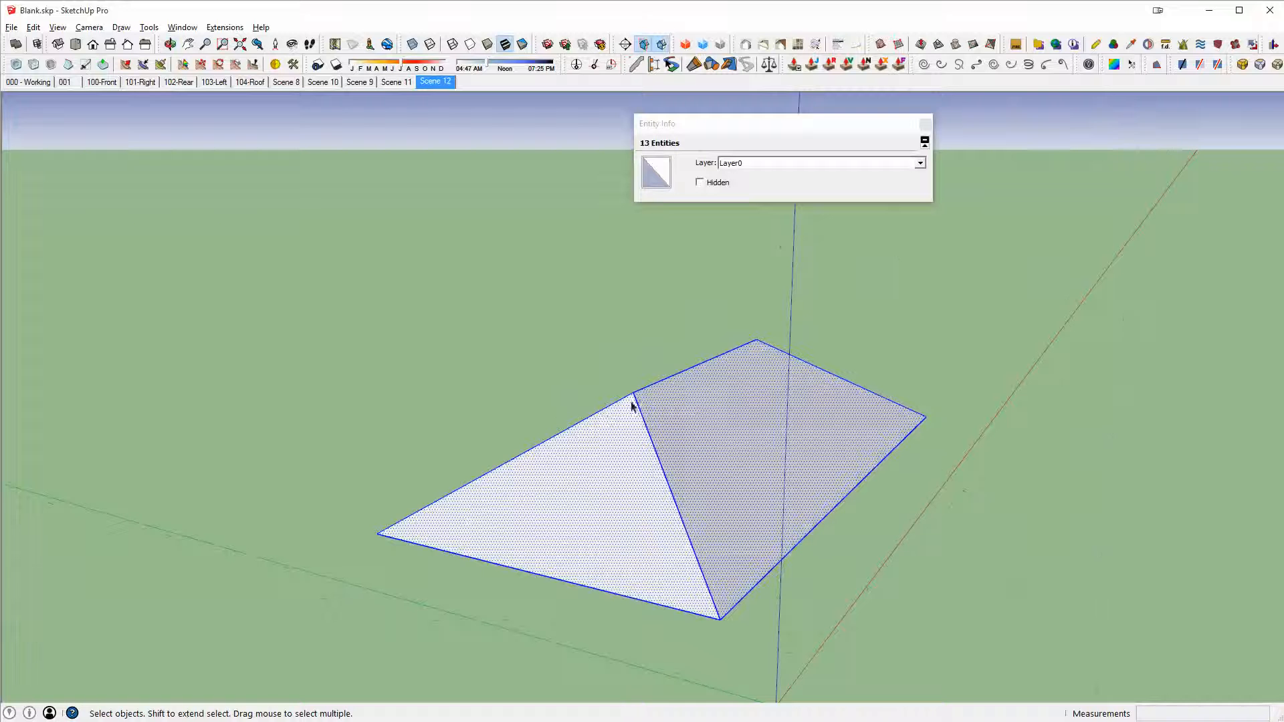
pyautogui.click(671, 501)
pyautogui.moveTo(671, 502); pyautogui.dragTo(674, 437, button='middle')
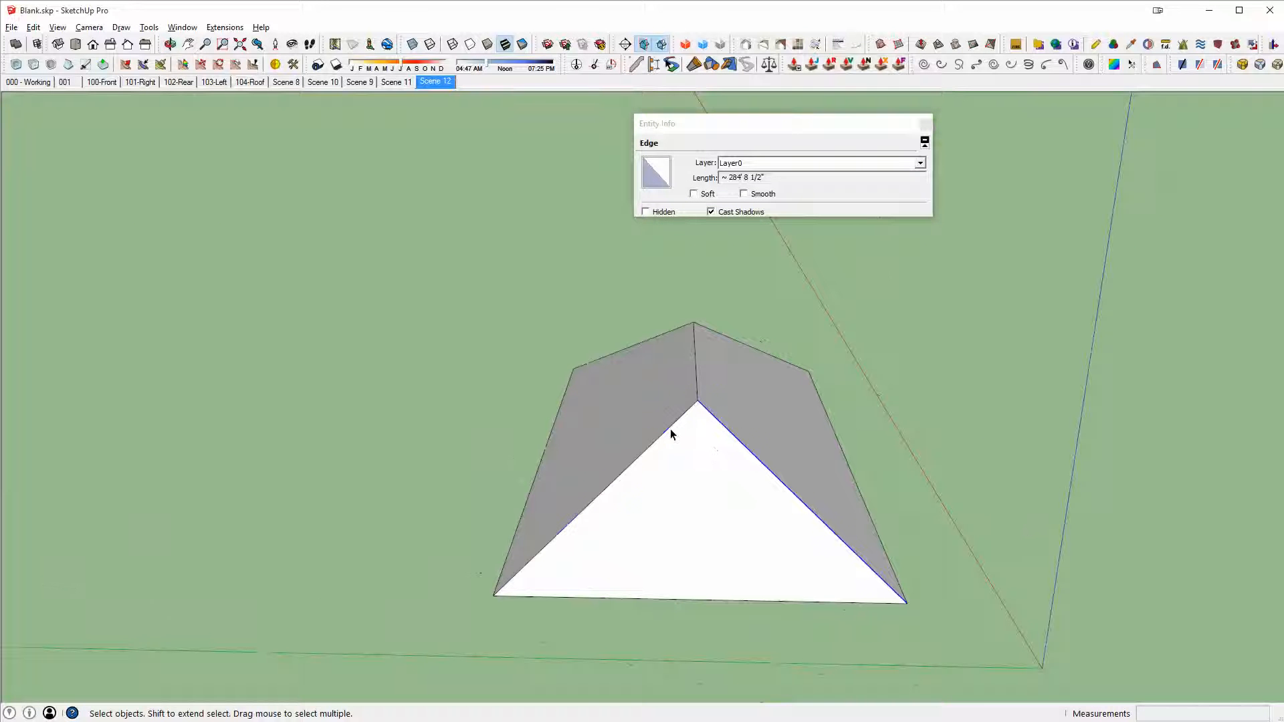
pyautogui.click(671, 429)
# - Select all of the hip roof's faces and edges
pyautogui.moveTo(996, 434); pyautogui.dragTo(751, 439, button='middle')
pyautogui.scroll(-2, 752, 439)
pyautogui.hotkey('ctrl', 'a')
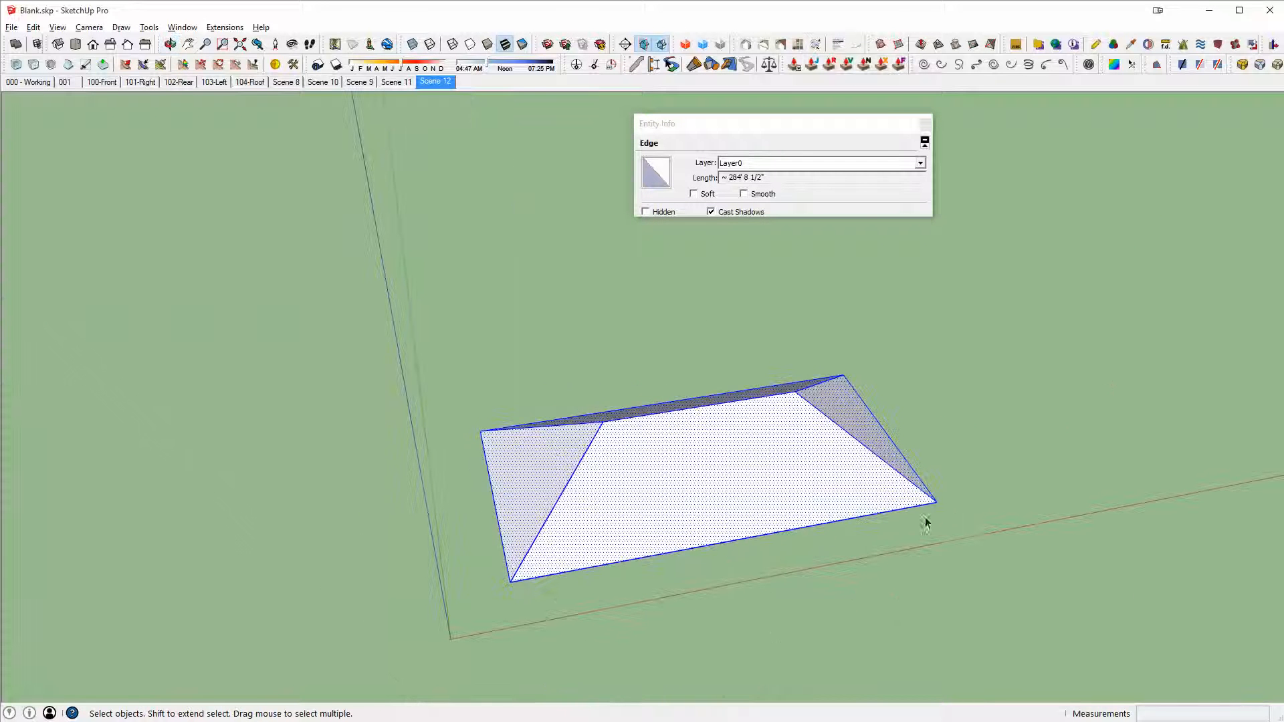
pyautogui.moveTo(927, 524); pyautogui.dragTo(761, 473, button='middle')
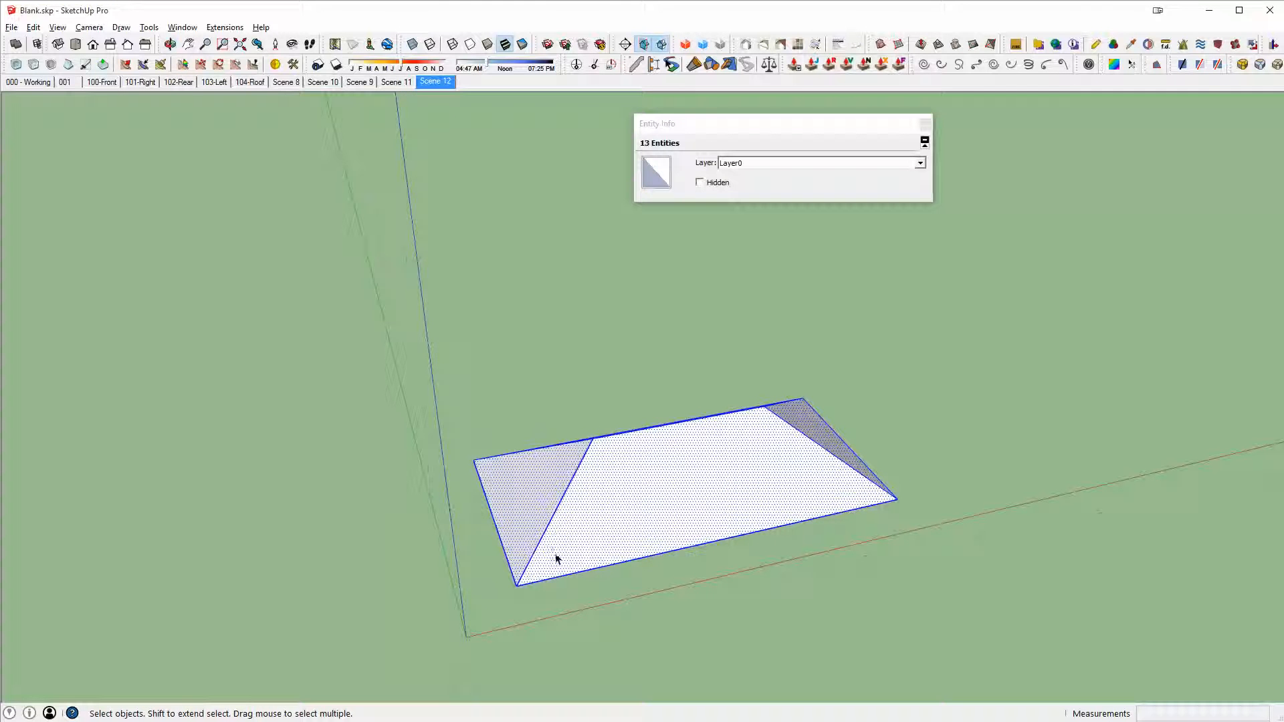